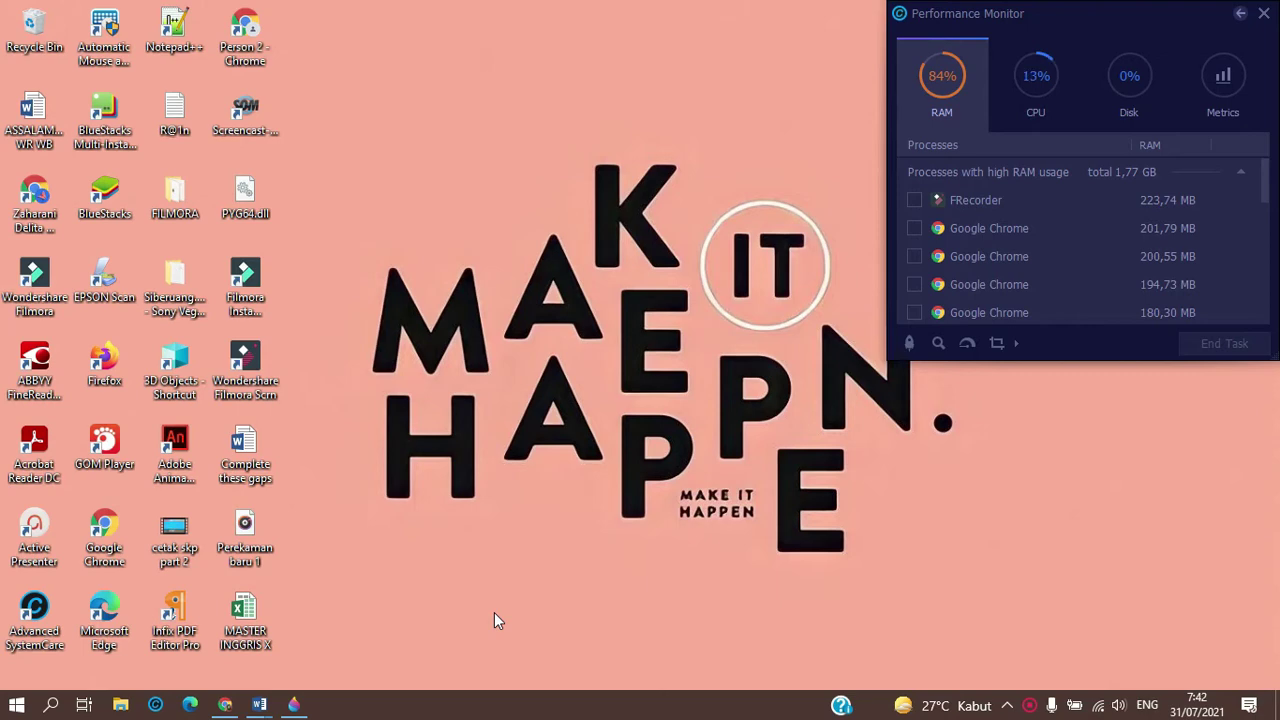
- Switch to Chrome and review the opening activities of the B.ING- X-1 course, including the attendance list's access restrictions
left_click(225, 705)
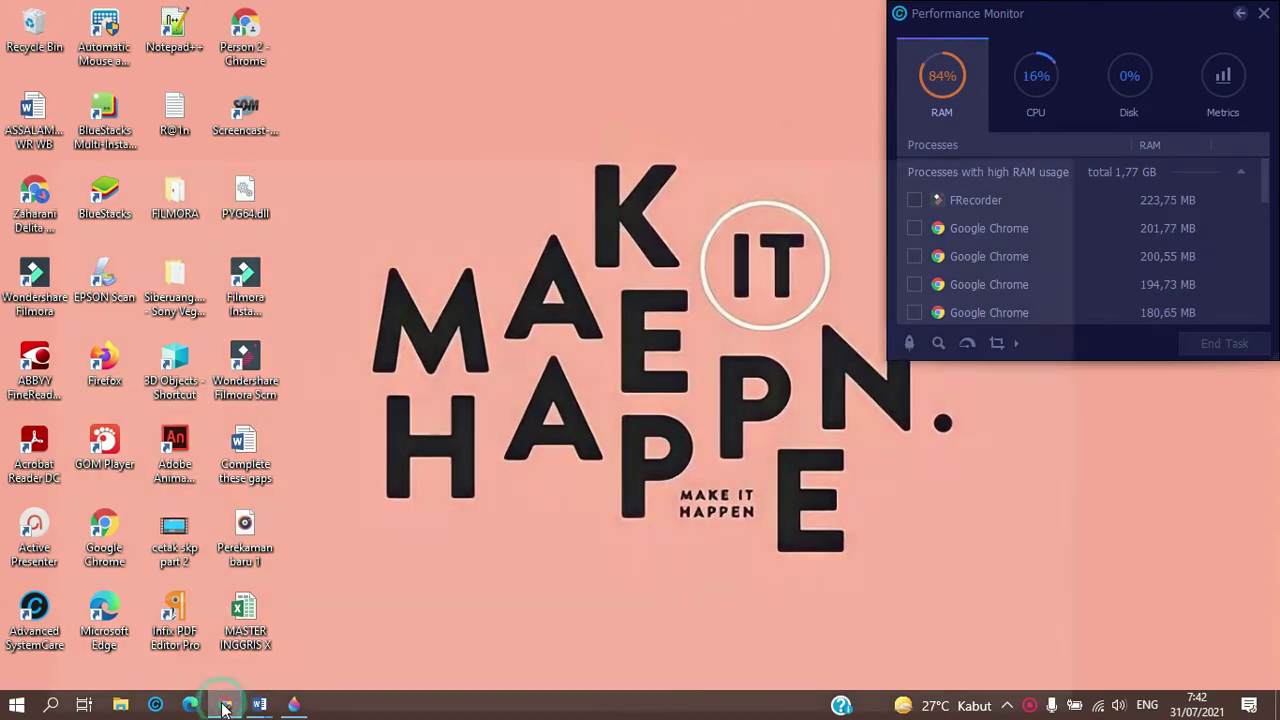
scroll(511, 556, "up", 10)
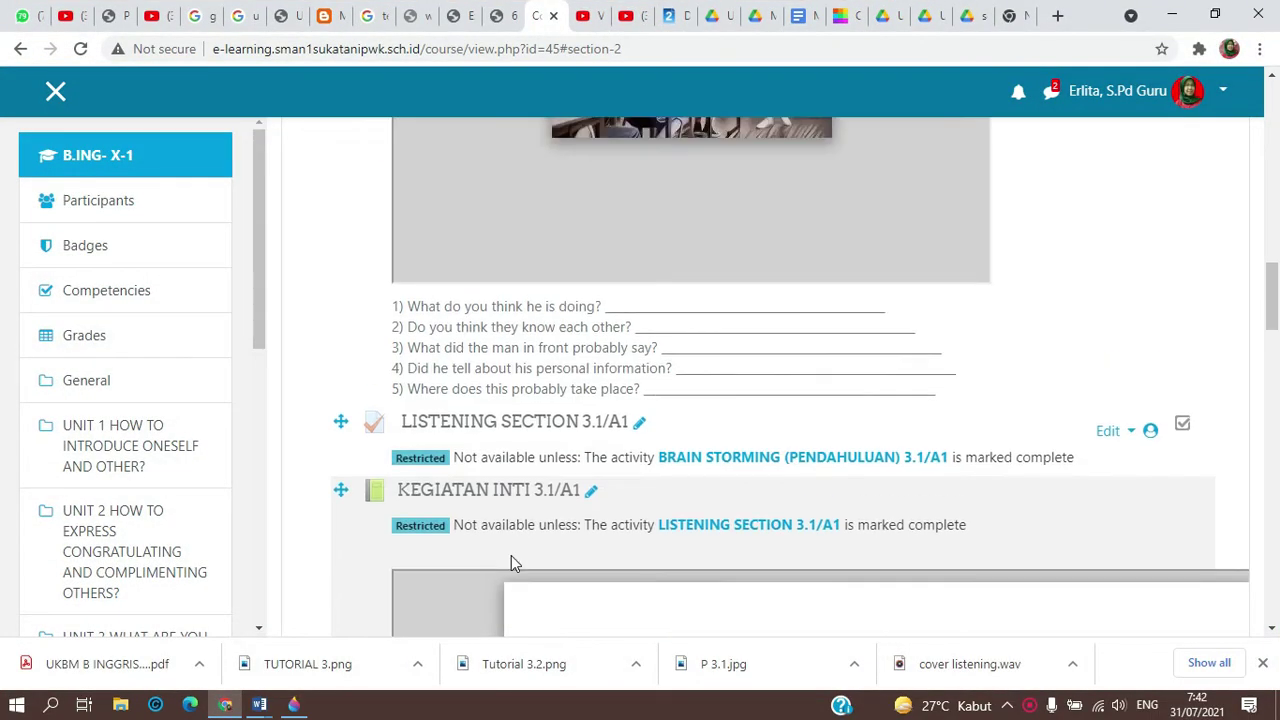
scroll(512, 560, "up", 4)
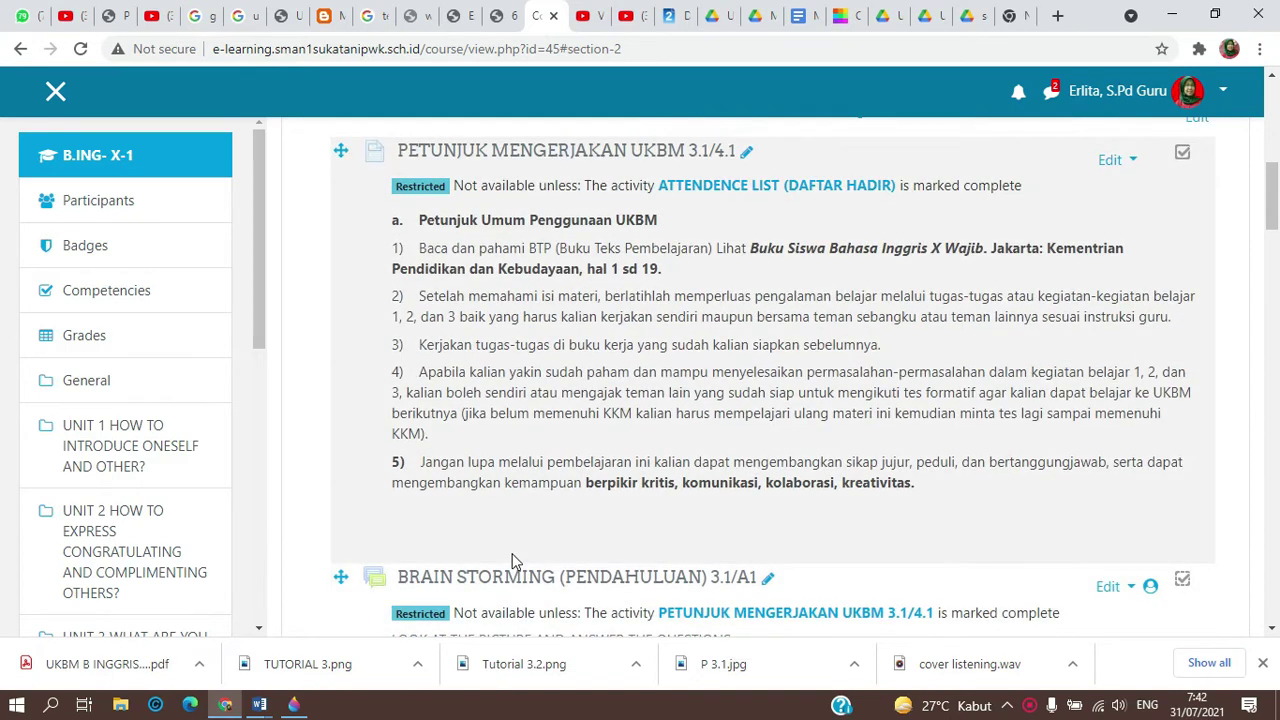
scroll(548, 447, "up", 5)
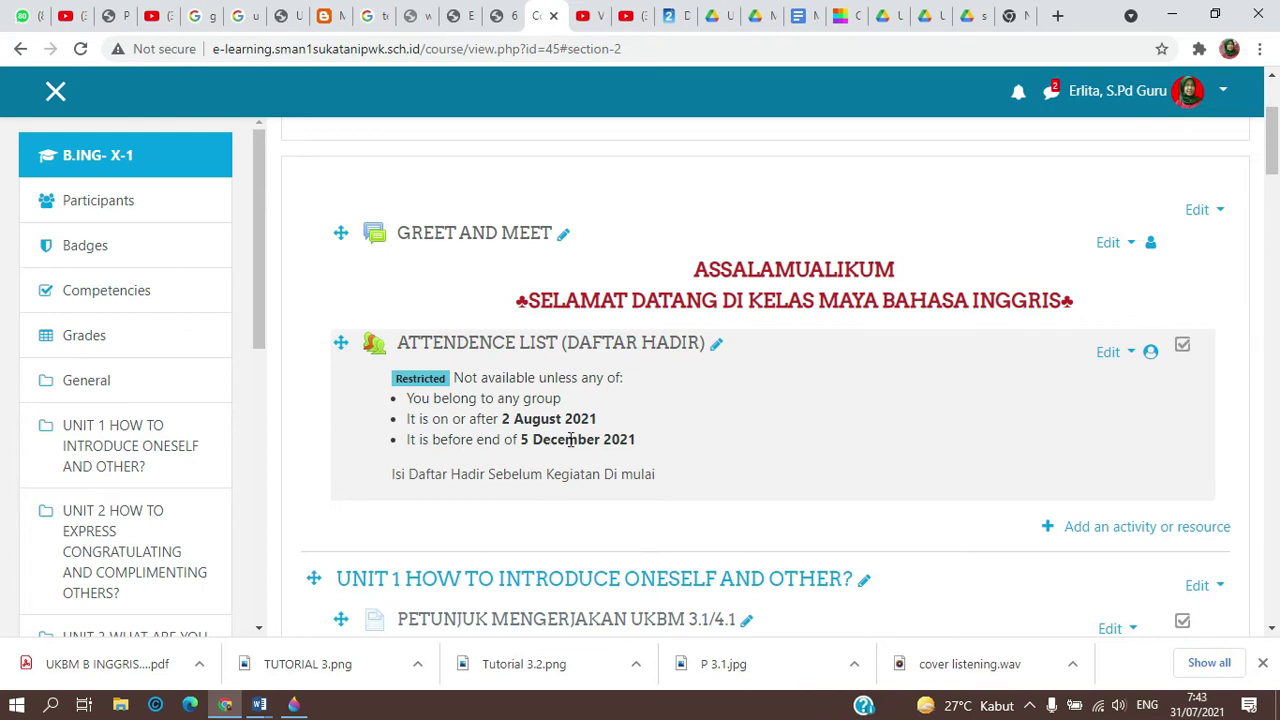
- Examine the Unit 1 activities on the course page, from the UKBM instructions and brainstorming through the listening section and Kegiatan Inti material
scroll(674, 417, "down", 5)
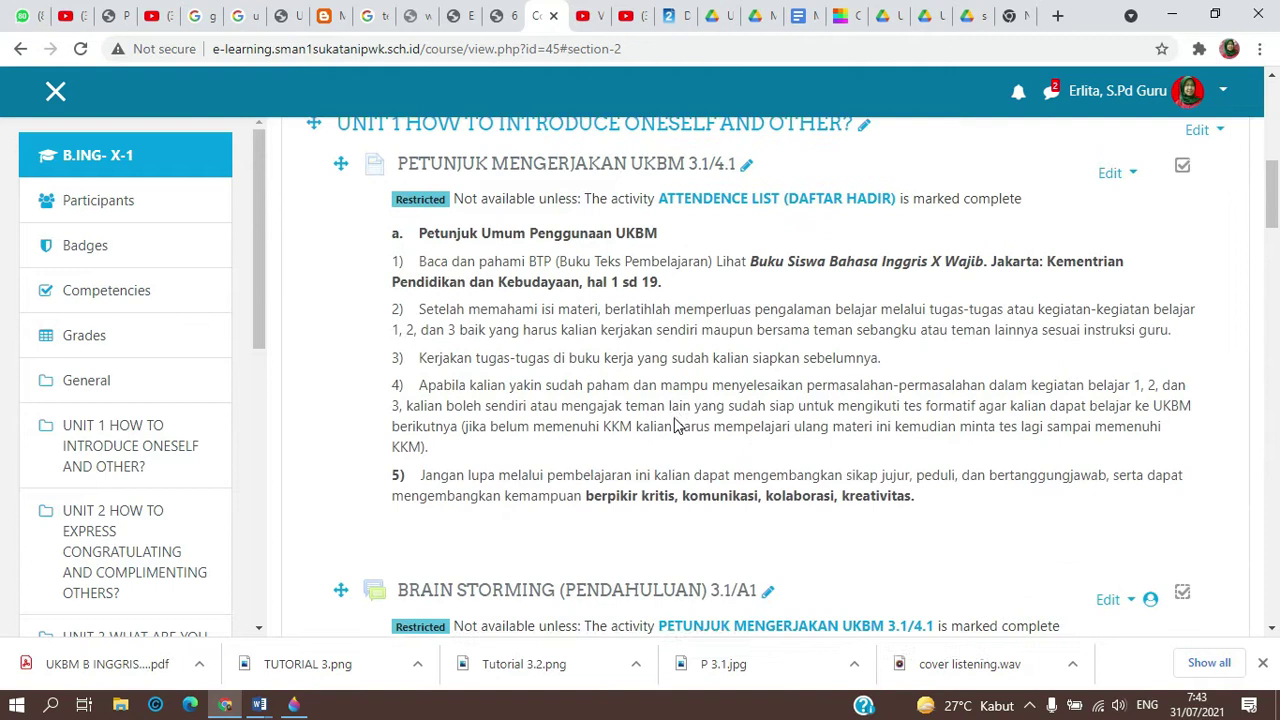
scroll(676, 425, "down", 5)
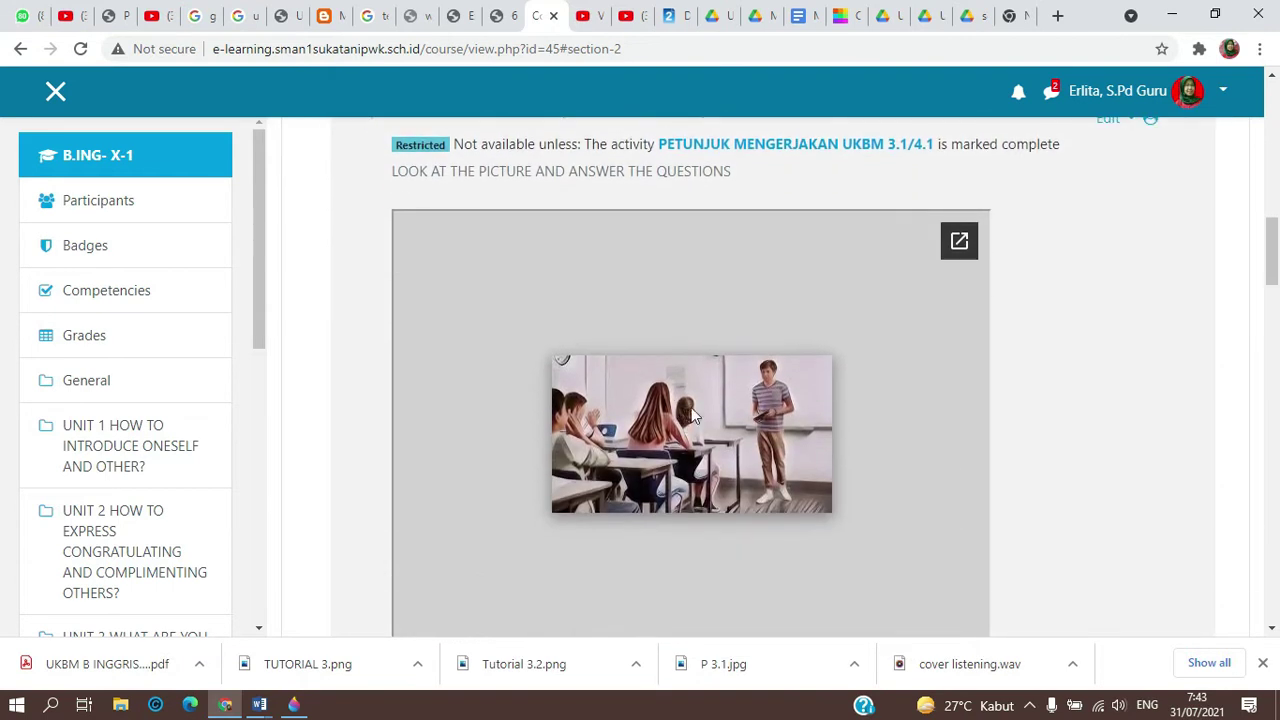
scroll(678, 360, "up", 1)
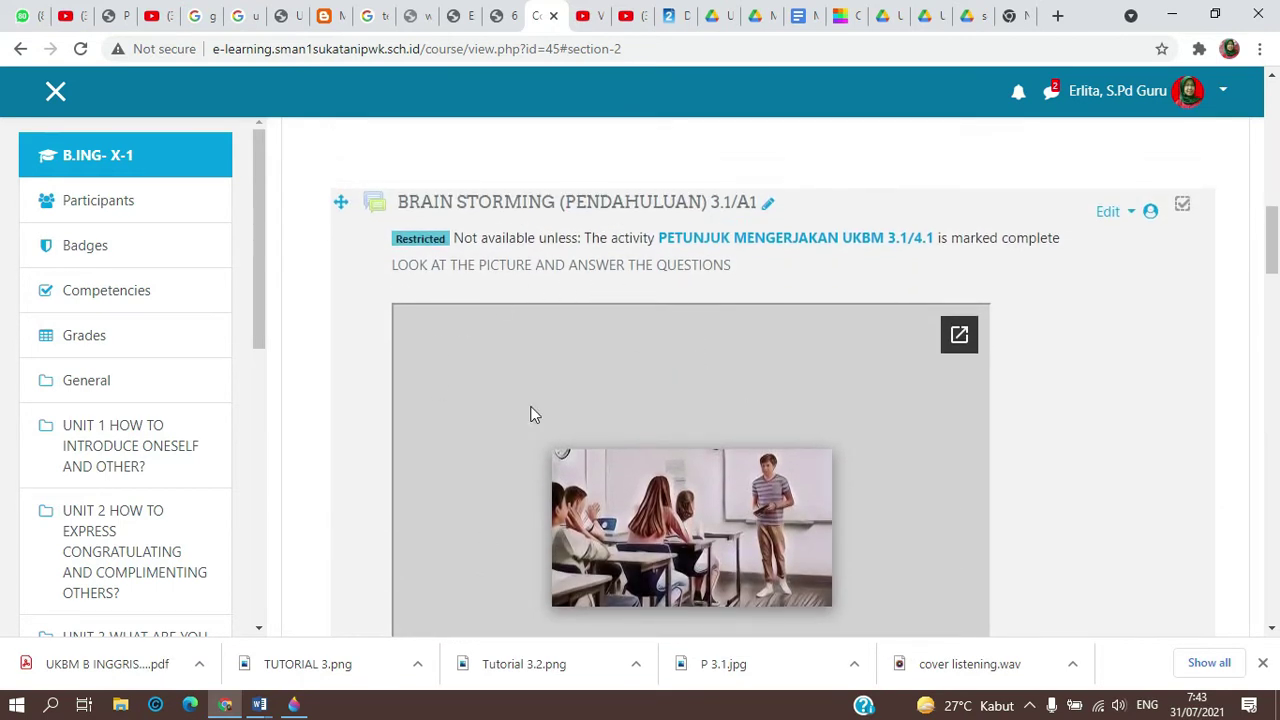
scroll(551, 348, "down", 6)
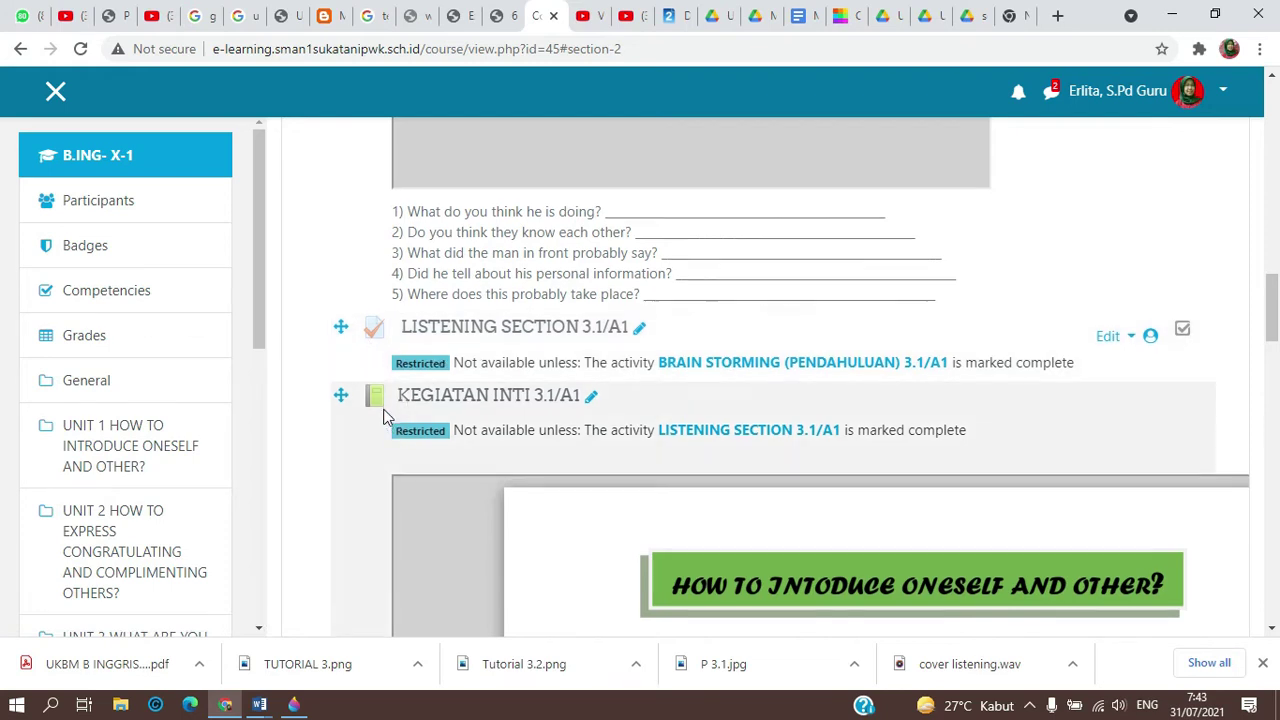
scroll(385, 375, "down", 1)
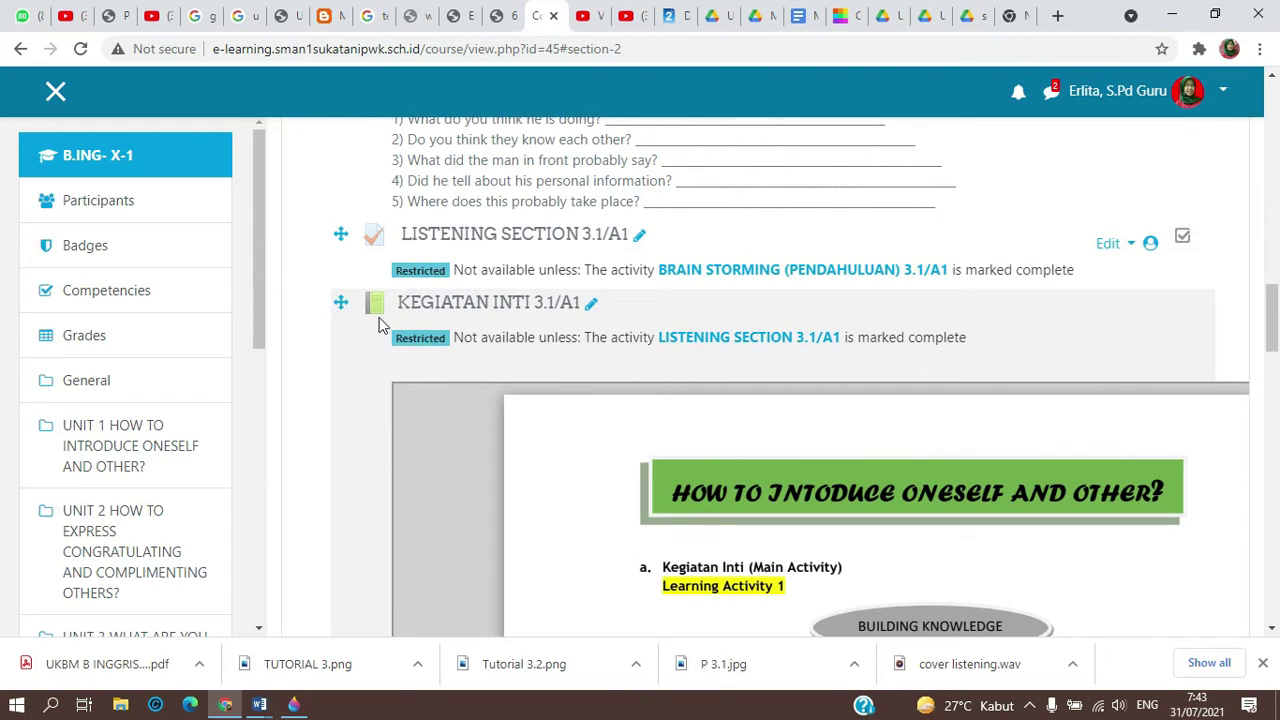
scroll(580, 423, "down", 2)
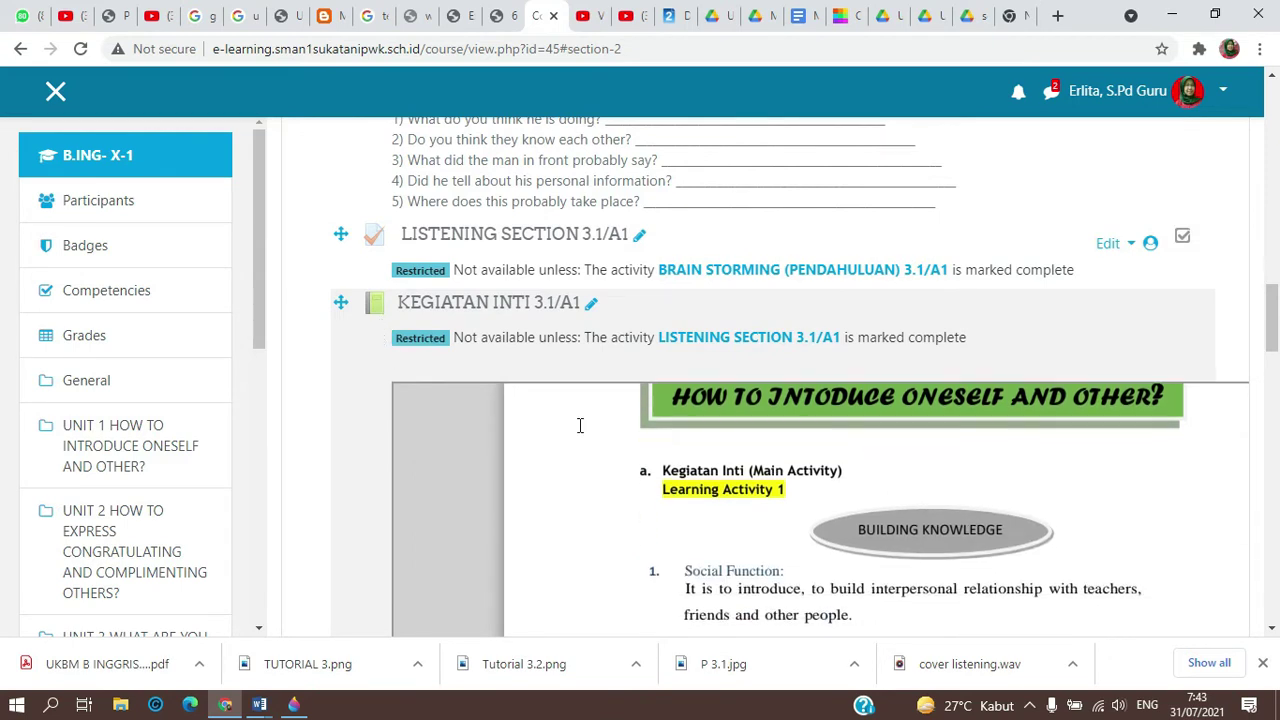
left_click_drag(1272, 338, 1272, 376)
scroll(951, 376, "down", 5)
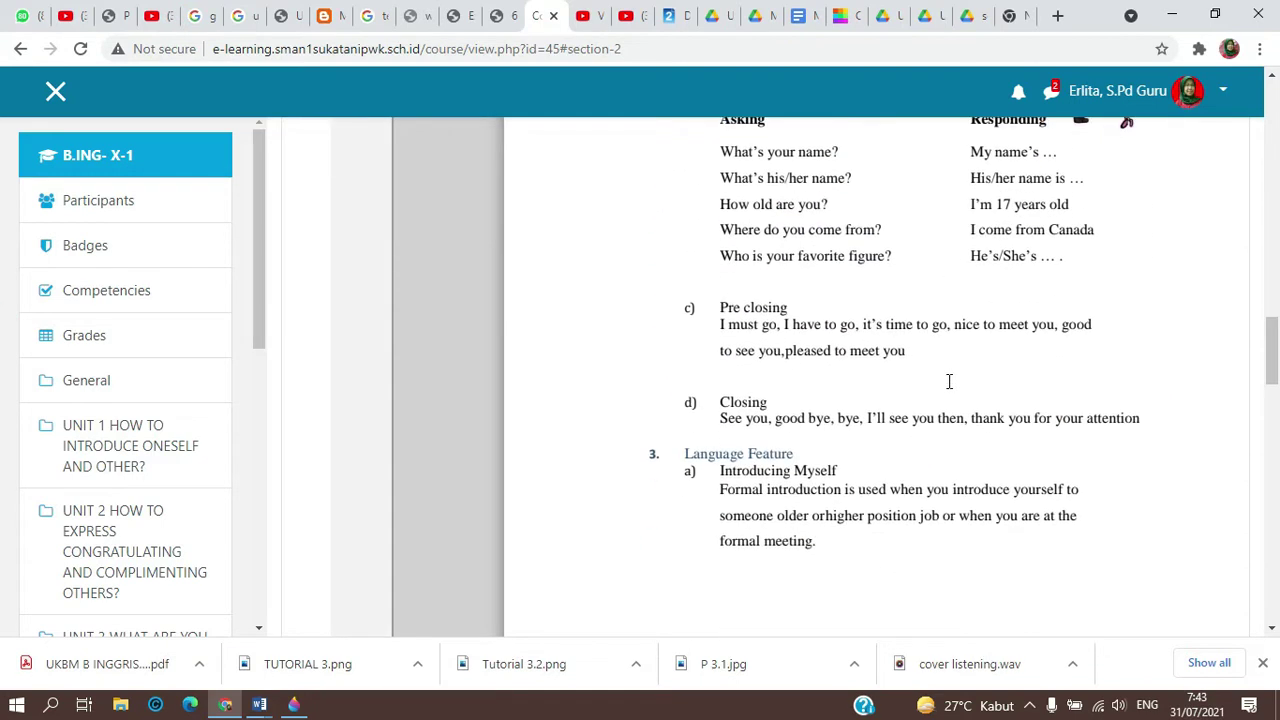
scroll(949, 378, "down", 10)
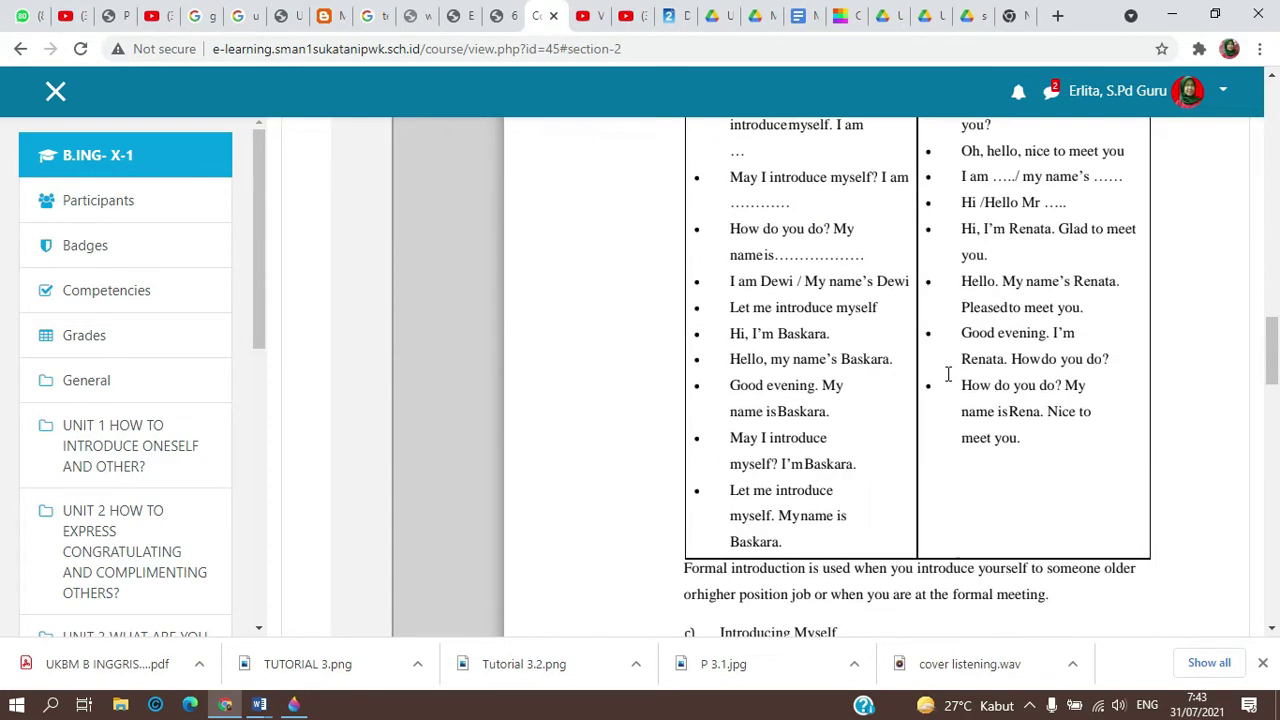
scroll(948, 374, "down", 10)
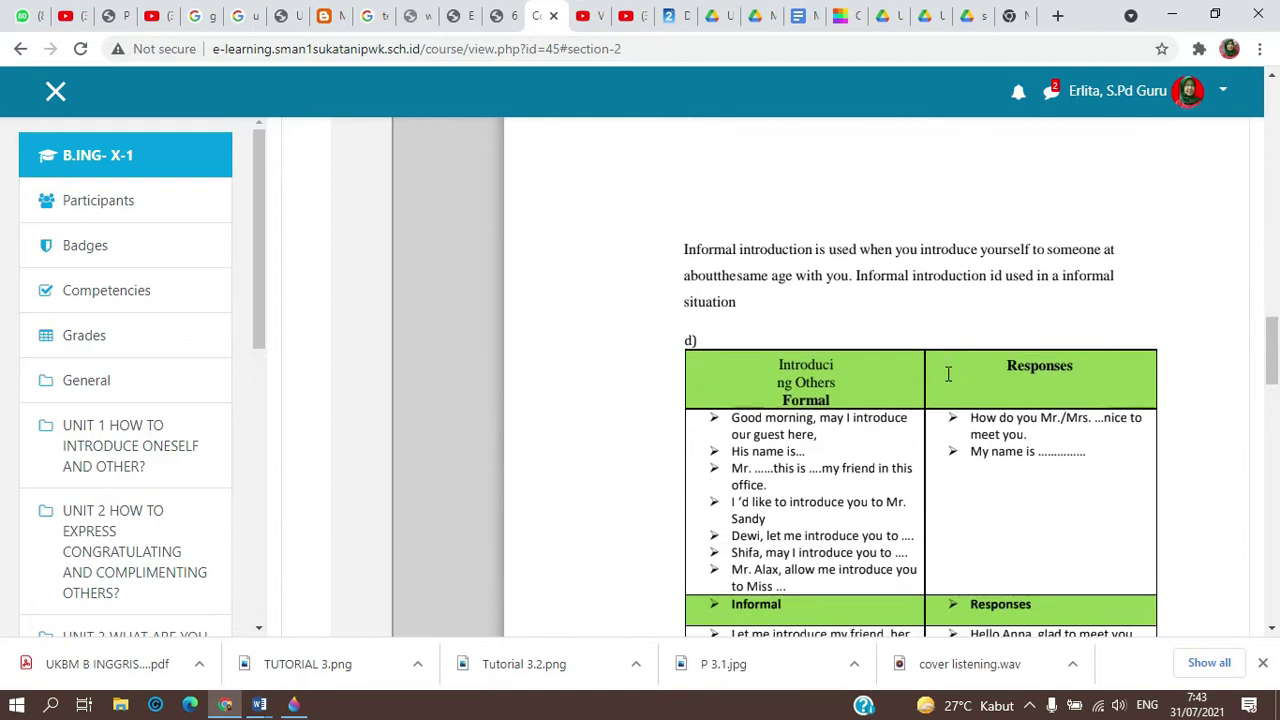
scroll(948, 374, "down", 1)
left_click_drag(1272, 360, 1270, 456)
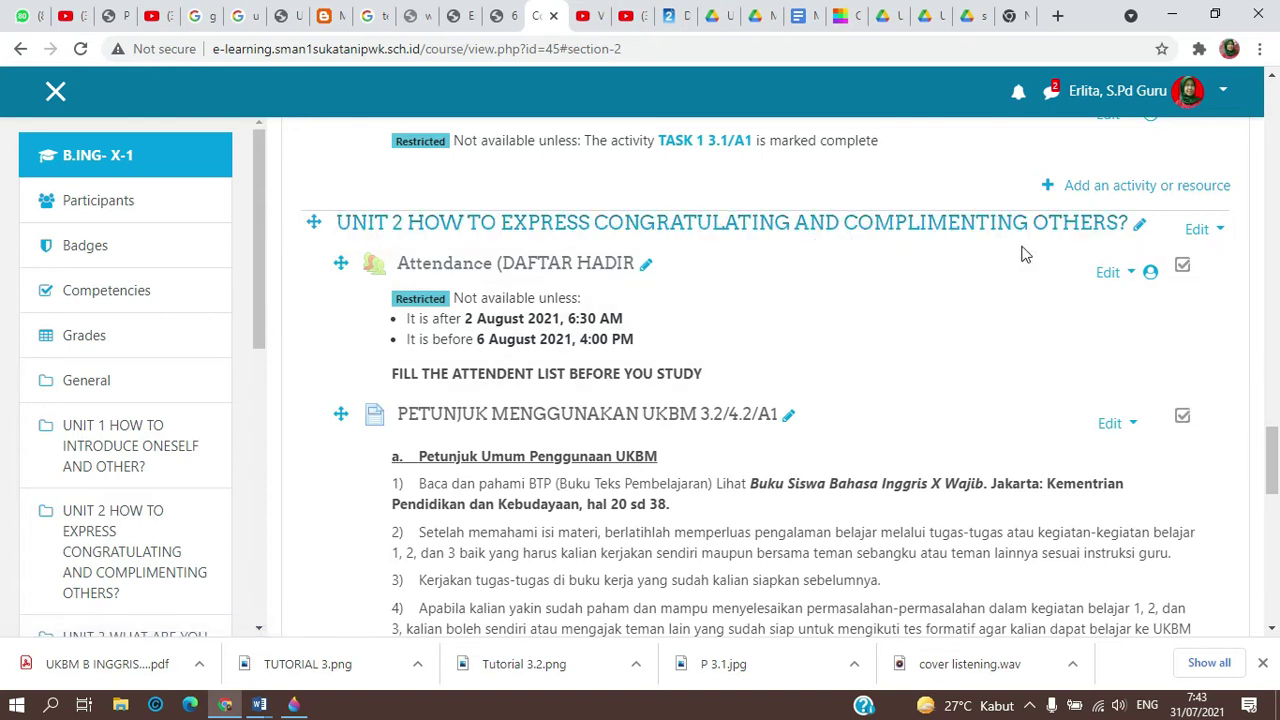
- Add a new Lesson activity to Unit 2, How to Express Congratulating and Complimenting Others
scroll(1061, 306, "down", 5)
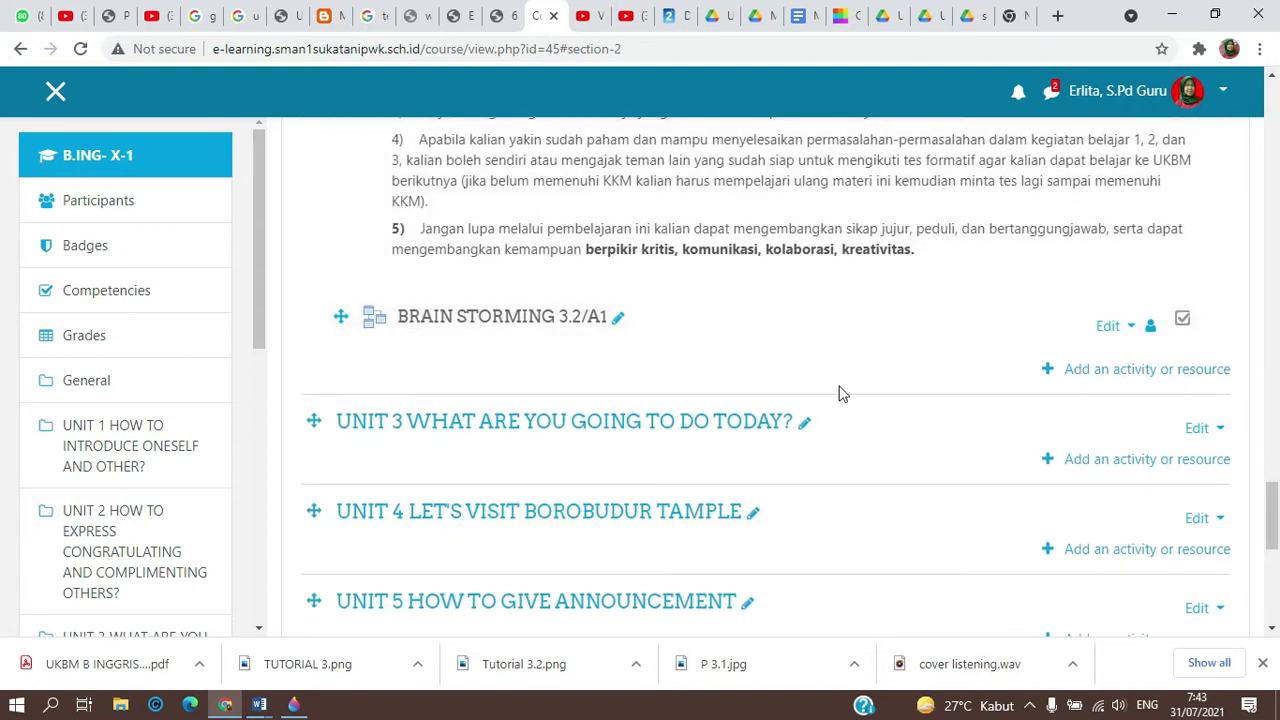
left_click(1086, 372)
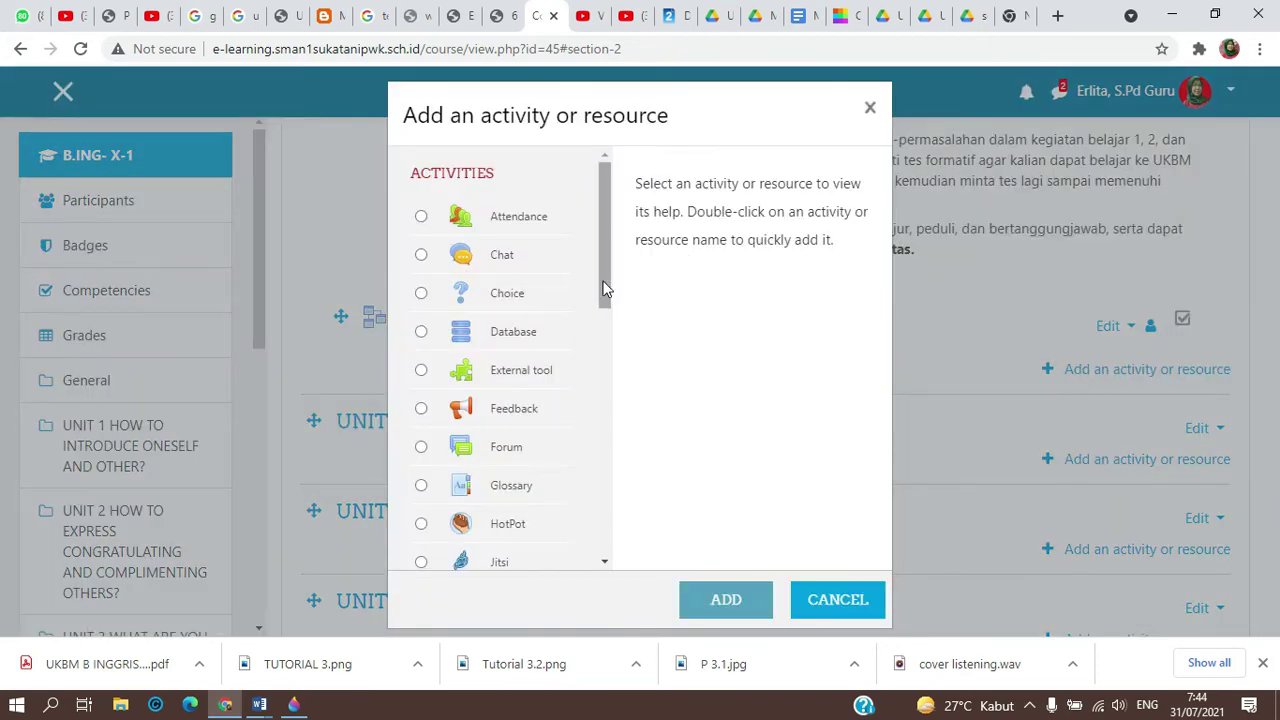
left_click_drag(603, 286, 601, 360)
left_click(421, 357)
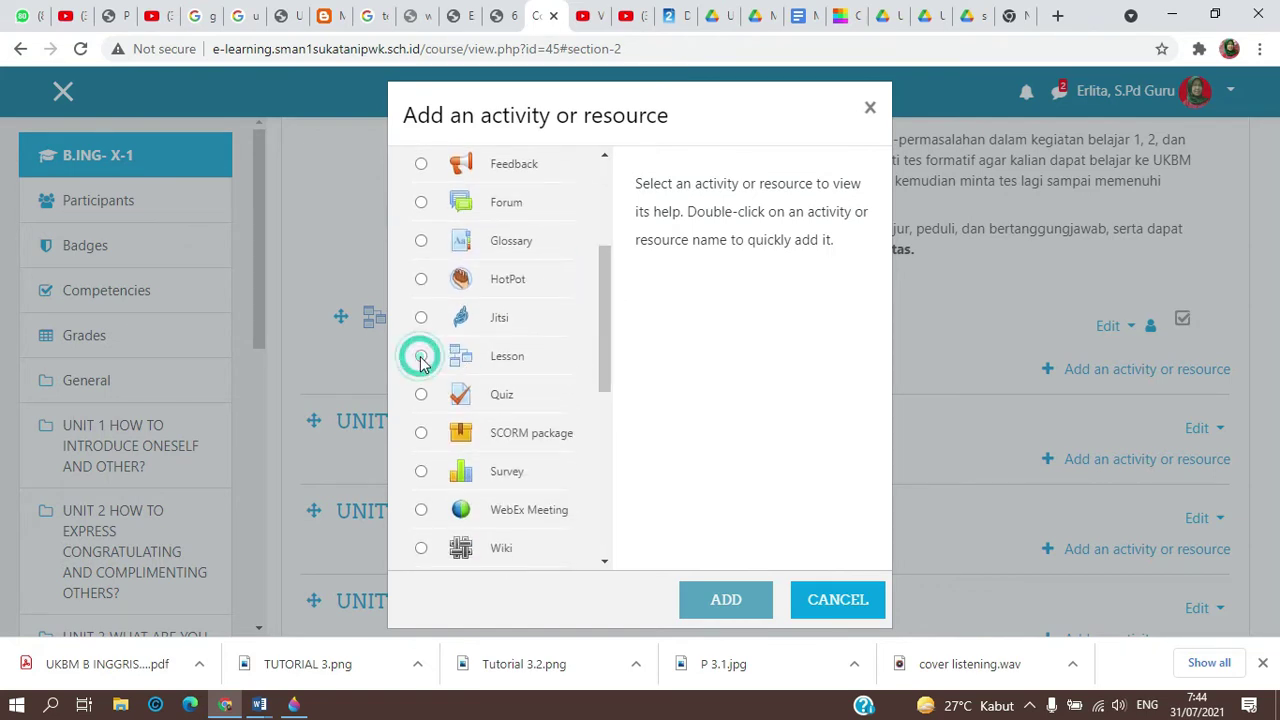
left_click(726, 603)
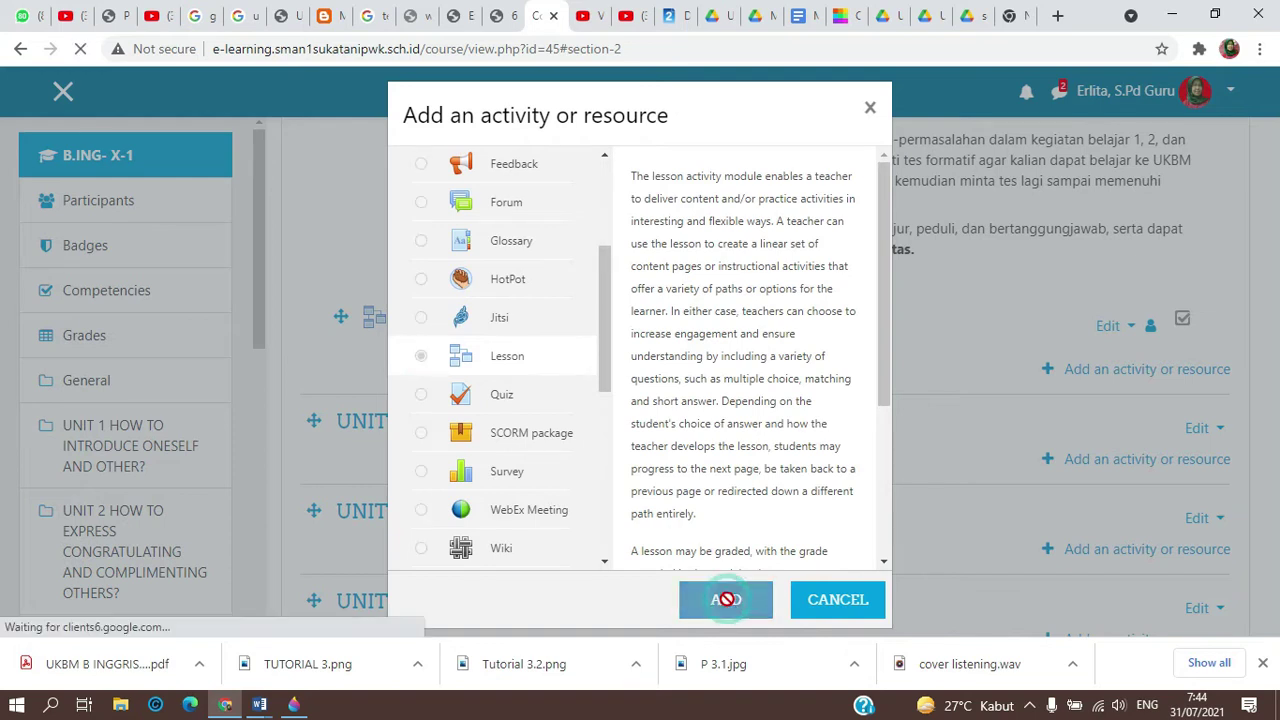
- Name the lesson LATIHAN and enable displaying its description on the course page
scroll(655, 535, "down", 3)
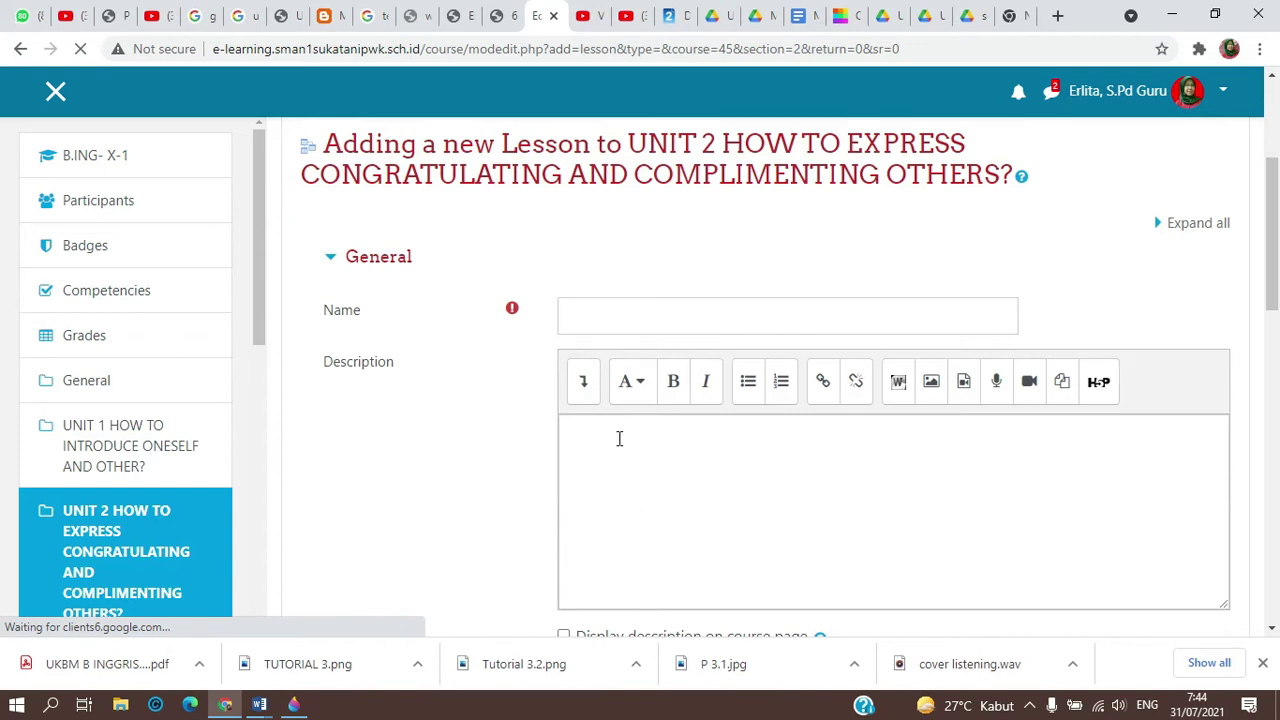
left_click(584, 316)
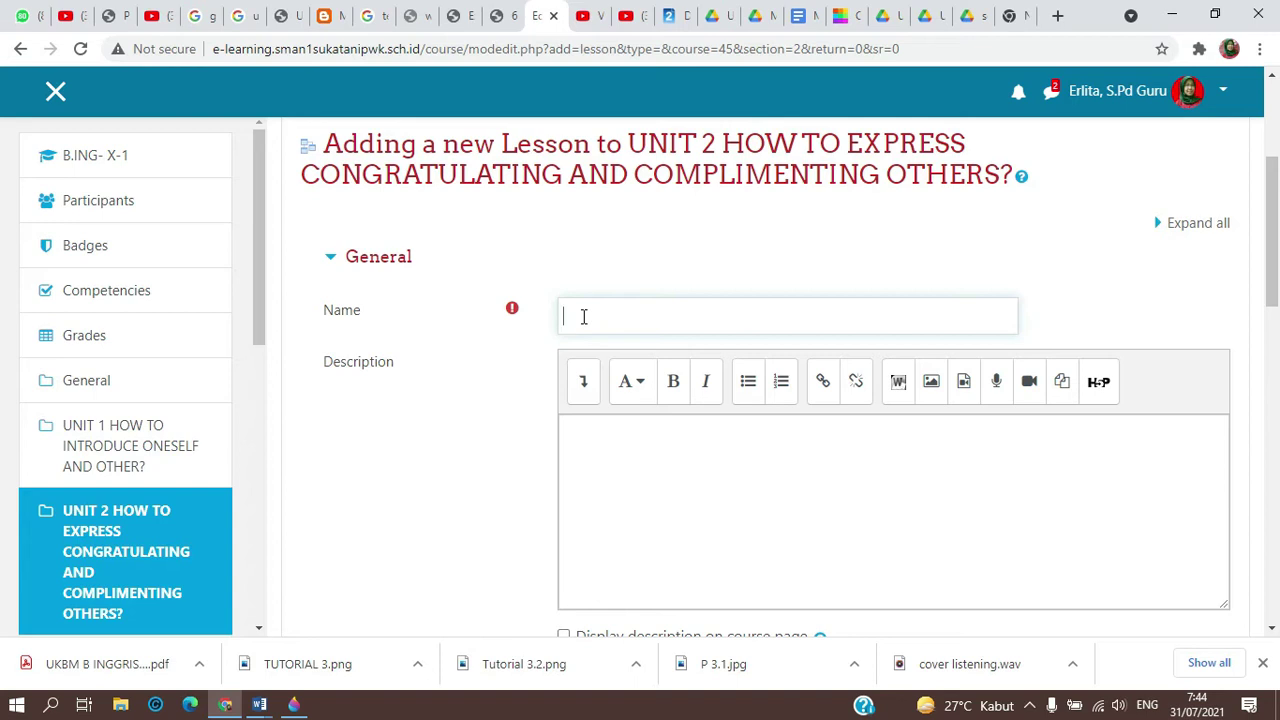
type("ATIHAN")
scroll(596, 387, "down", 1)
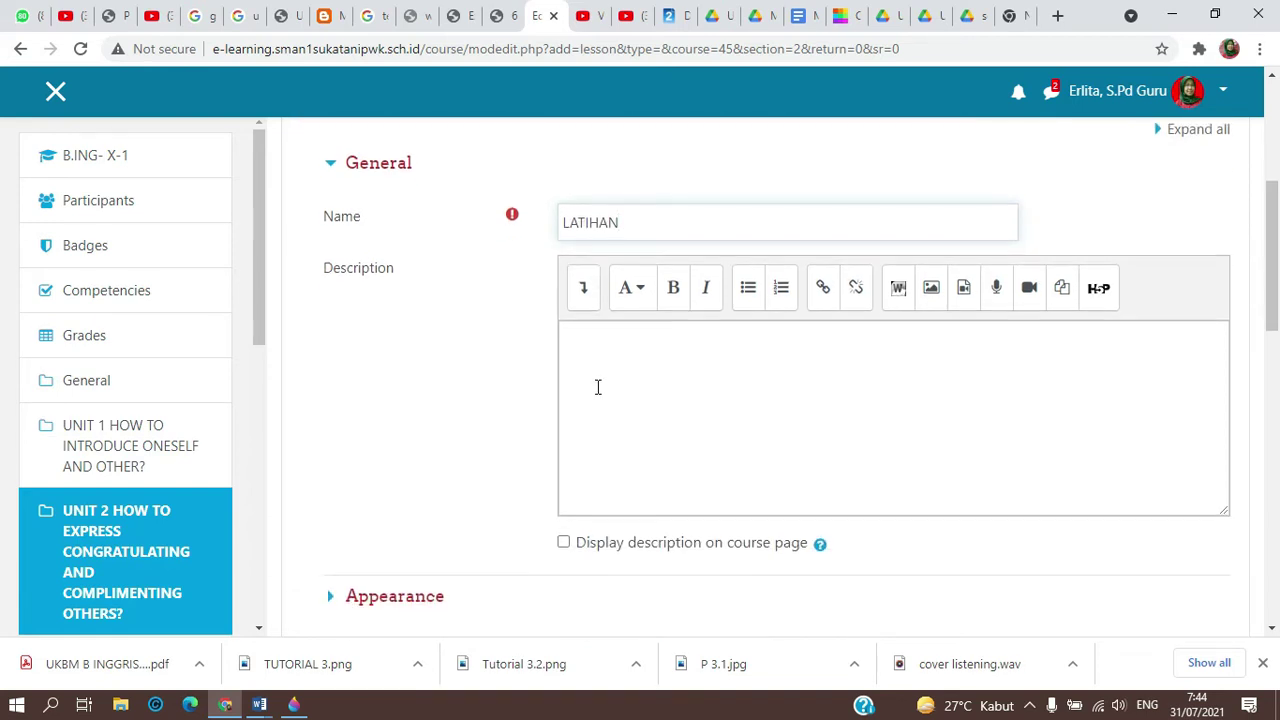
left_click(564, 543)
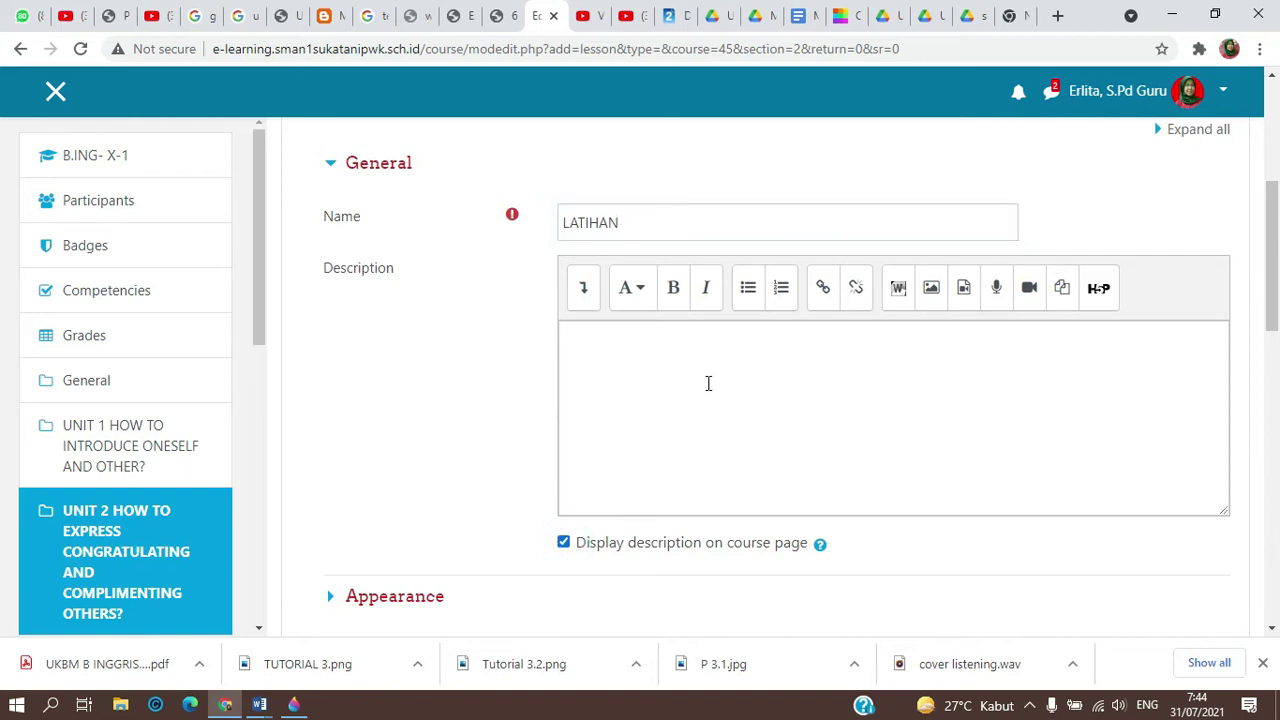
- Expand and review the lesson's Appearance, Availability and Flow control settings
scroll(706, 383, "down", 3)
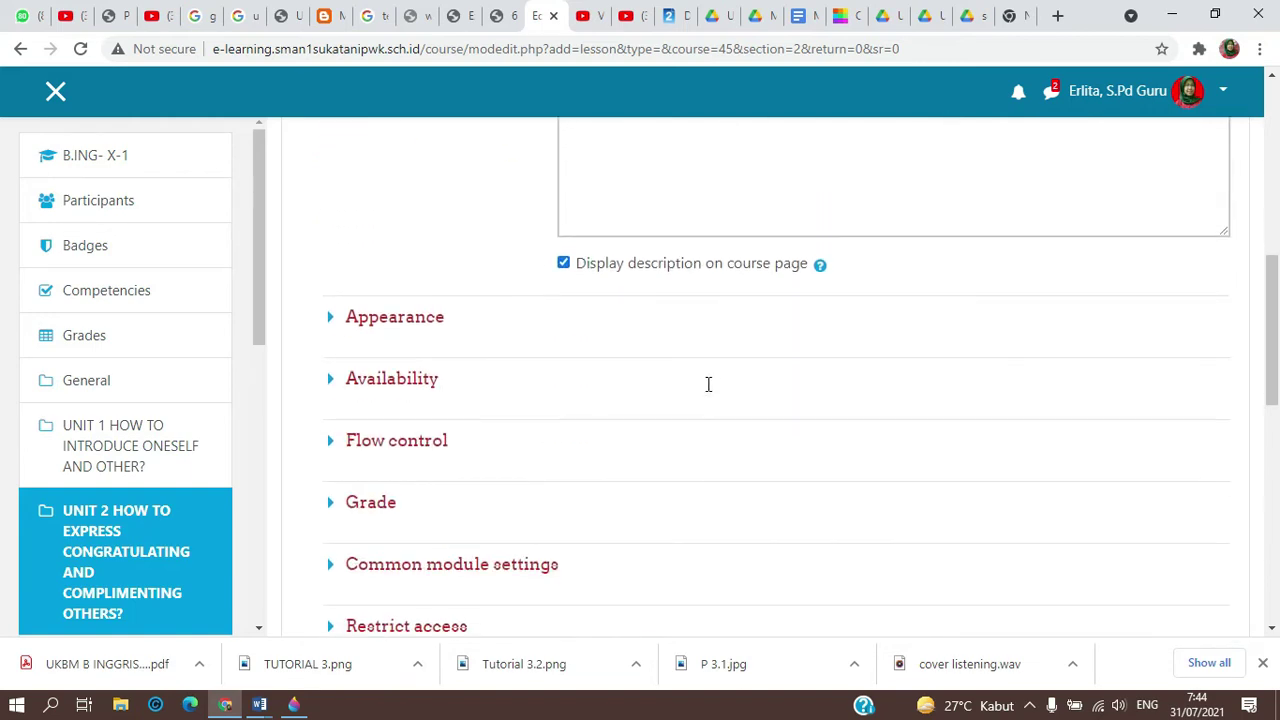
left_click(419, 325)
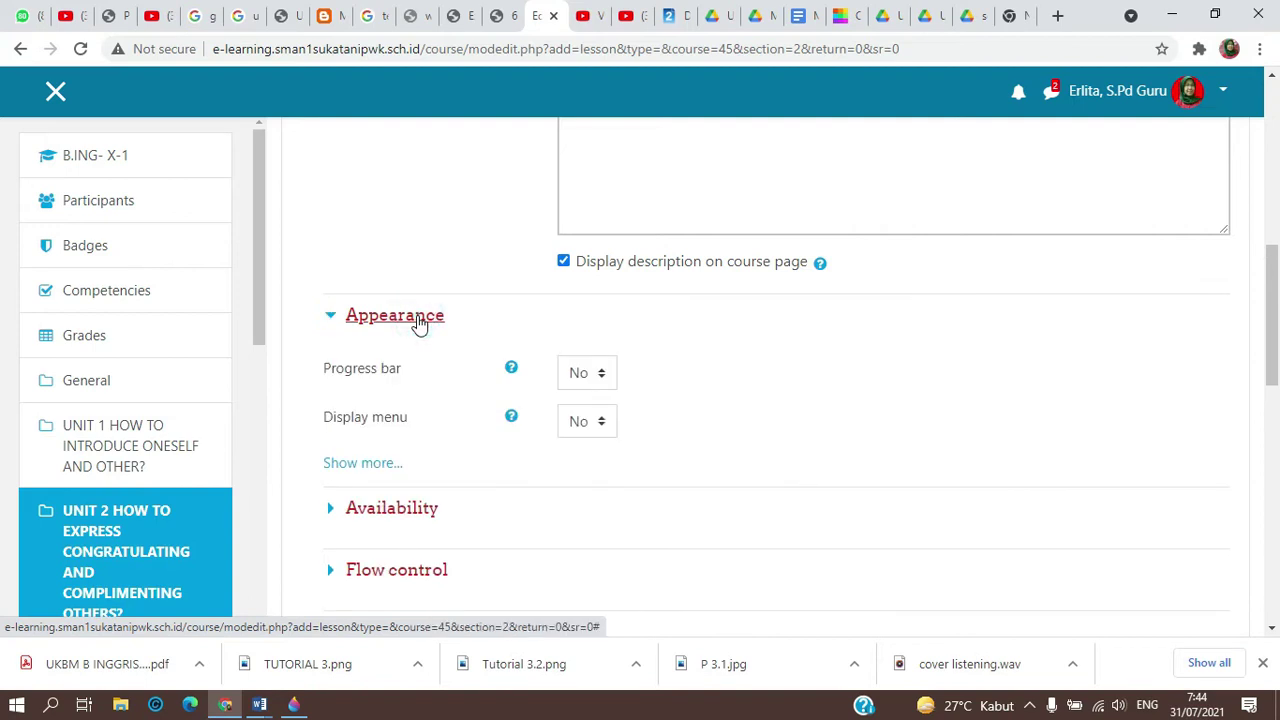
scroll(430, 480, "down", 1)
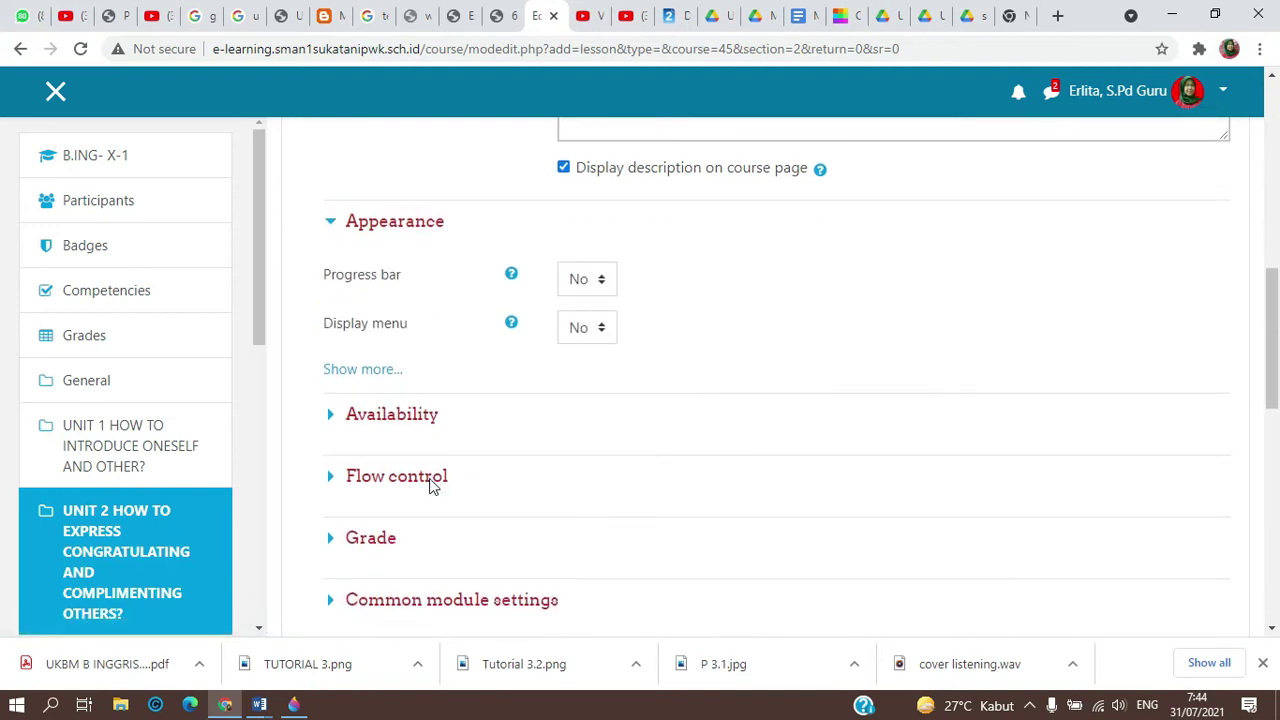
left_click(415, 420)
scroll(414, 428, "down", 1)
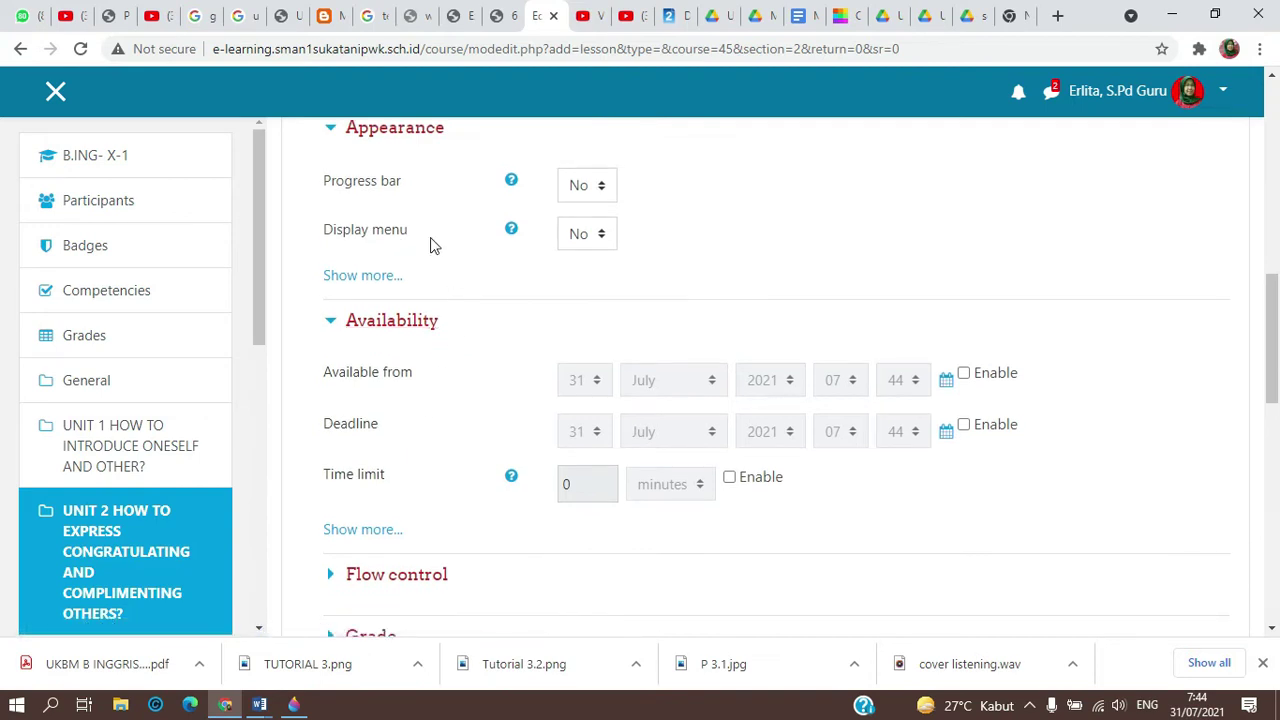
scroll(443, 297, "down", 2)
left_click(424, 397)
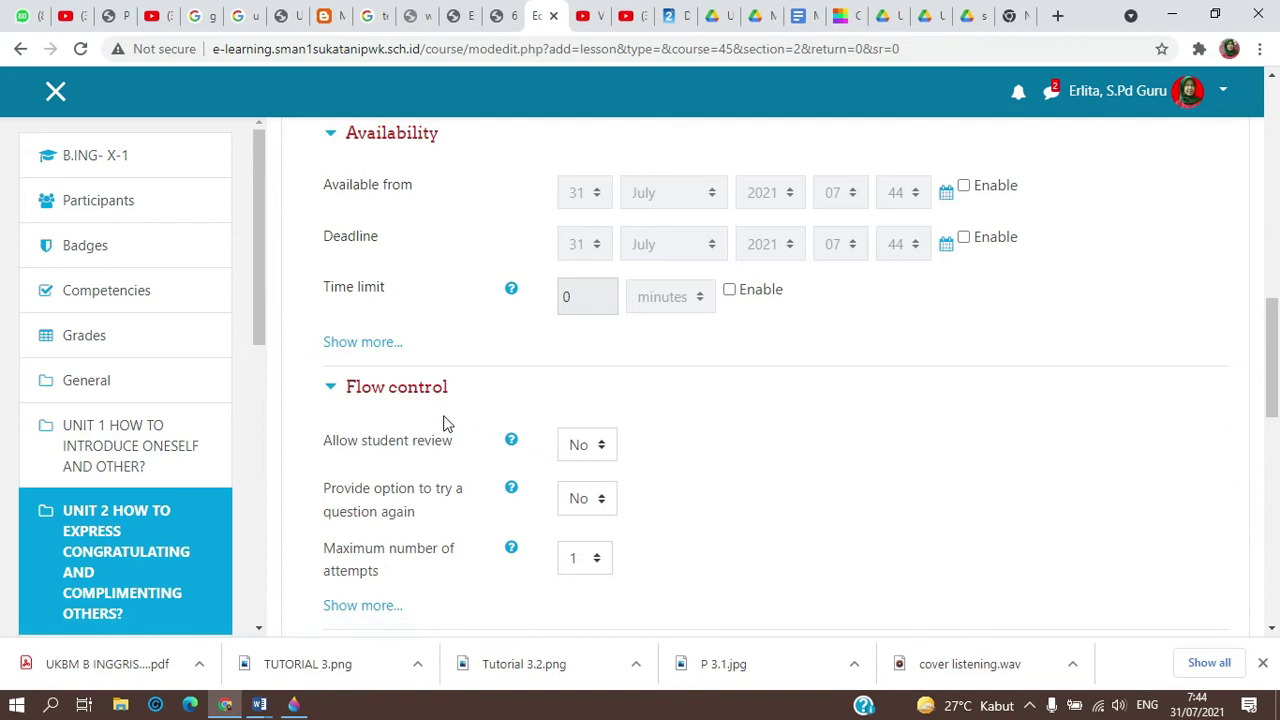
scroll(603, 451, "down", 1)
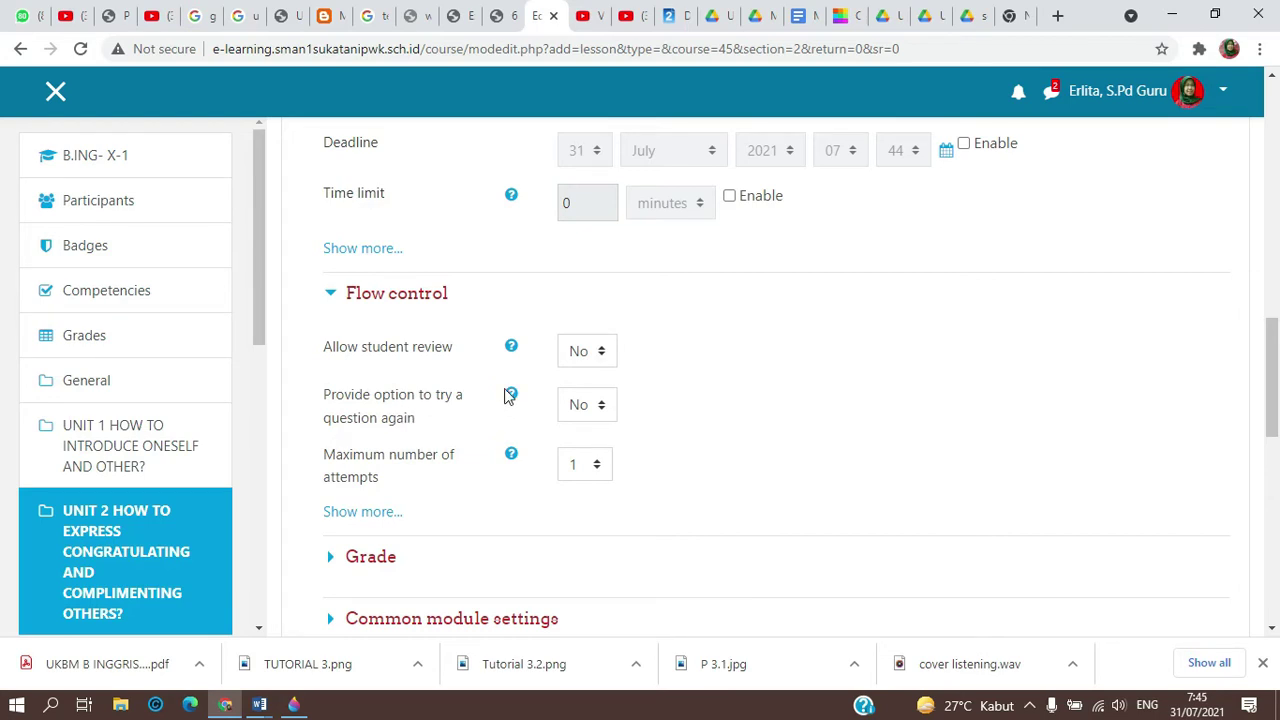
scroll(620, 423, "down", 1)
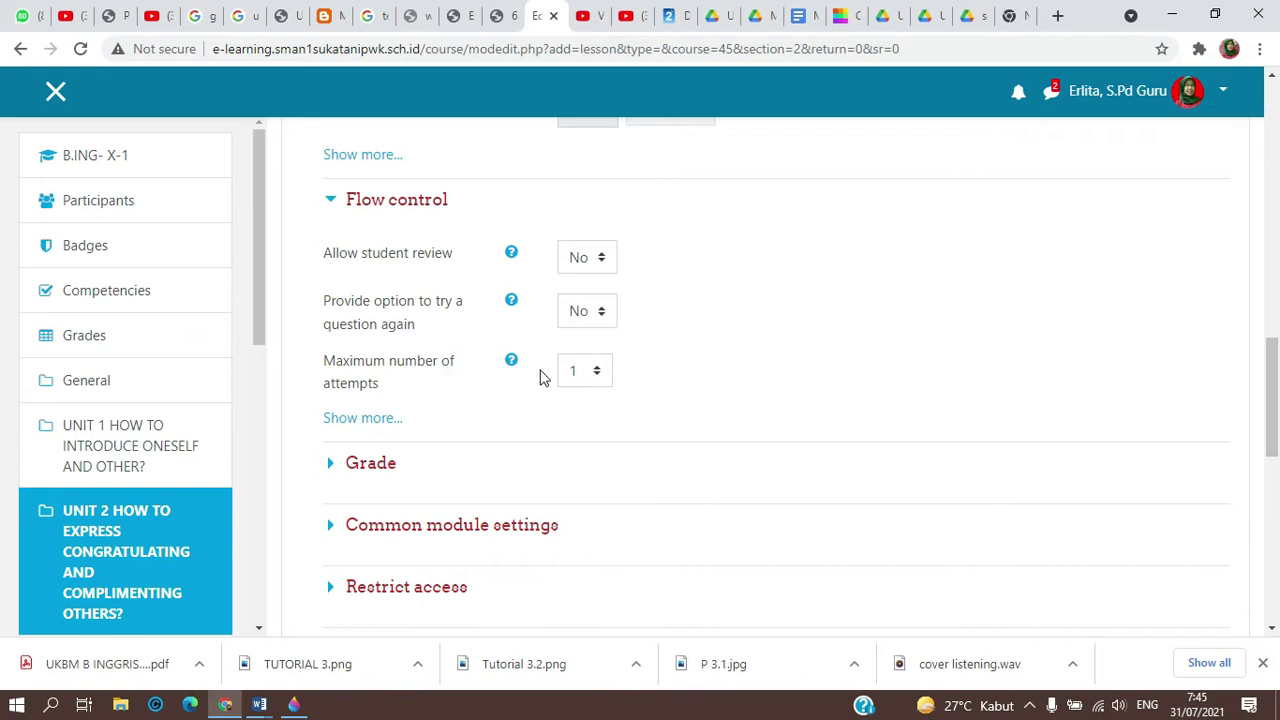
- Expand the lesson's Grade settings, check the grade type options, and set the grade to pass to 75
scroll(680, 407, "down", 2)
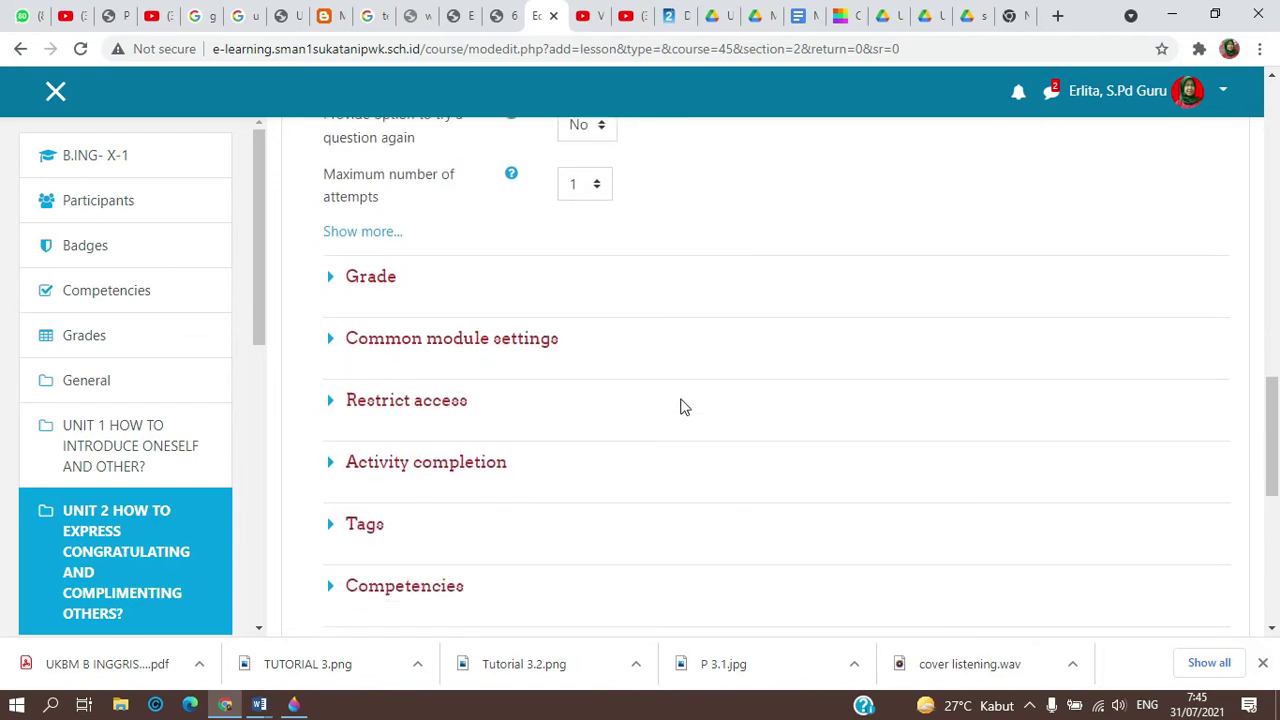
left_click(389, 280)
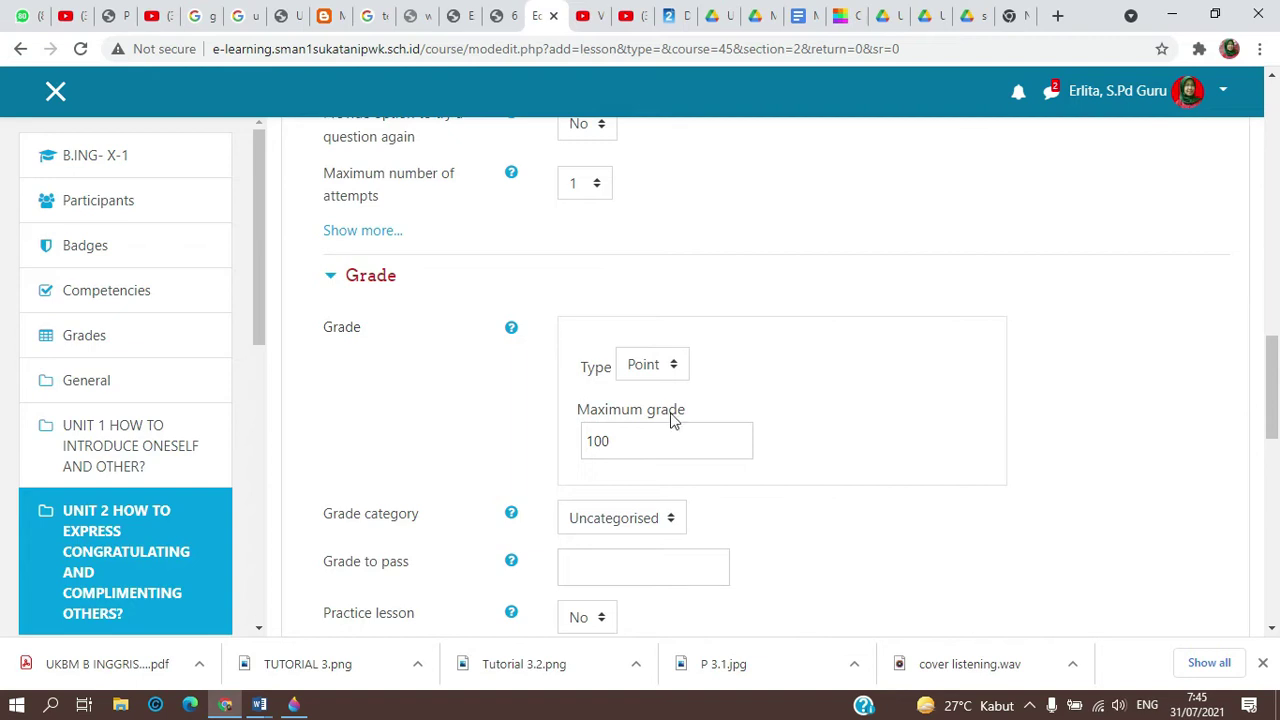
left_click(674, 368)
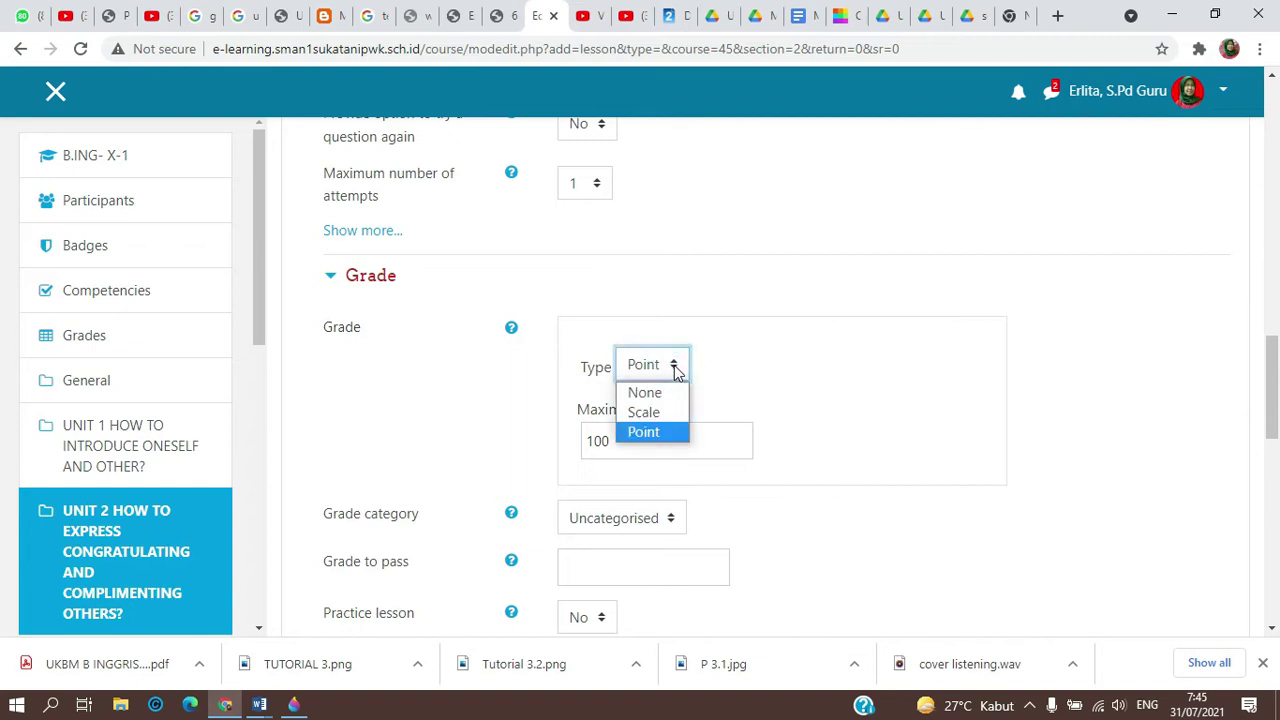
left_click(674, 366)
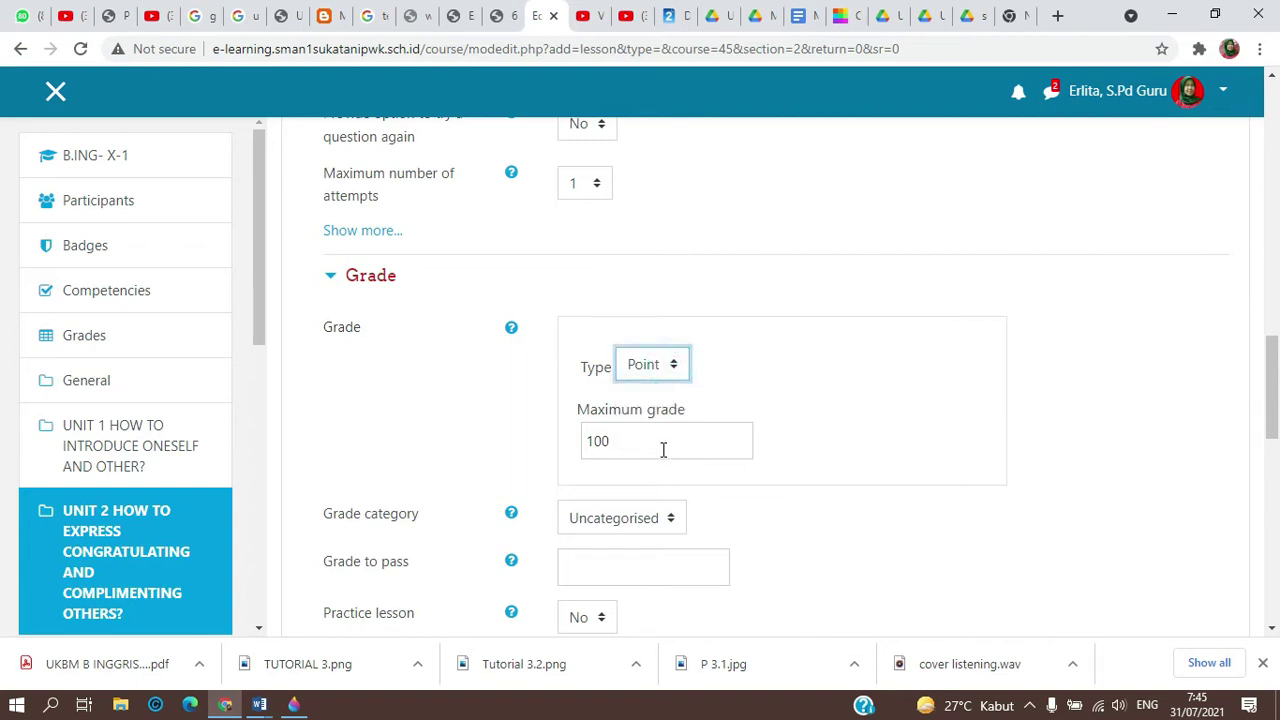
scroll(663, 449, "down", 2)
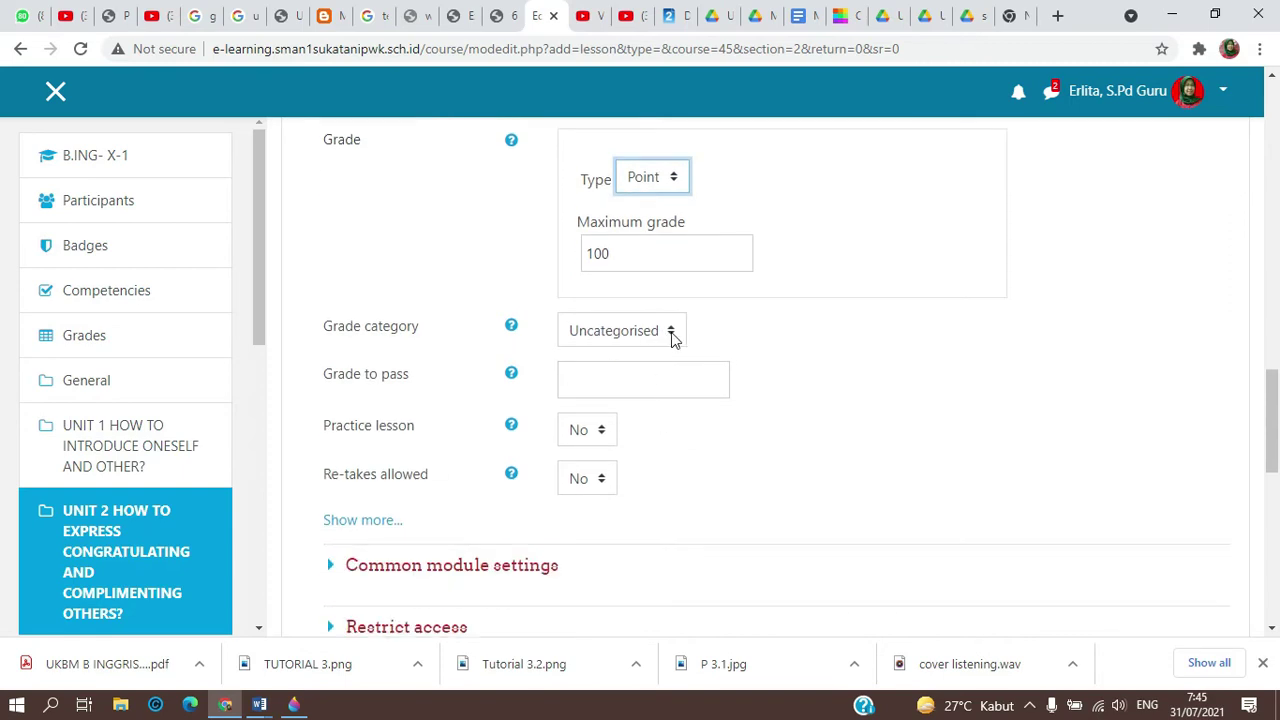
left_click(589, 380)
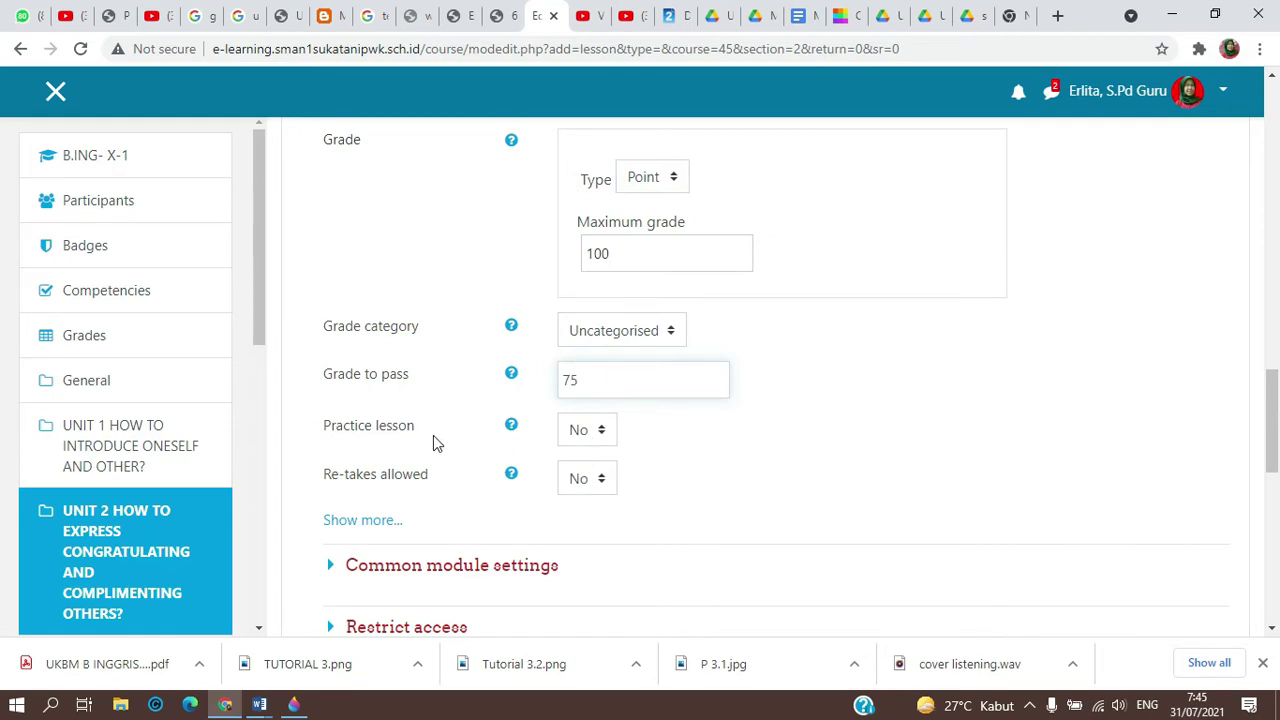
- Expand the lesson's common module settings and set the group mode to Separate groups
scroll(646, 451, "down", 2)
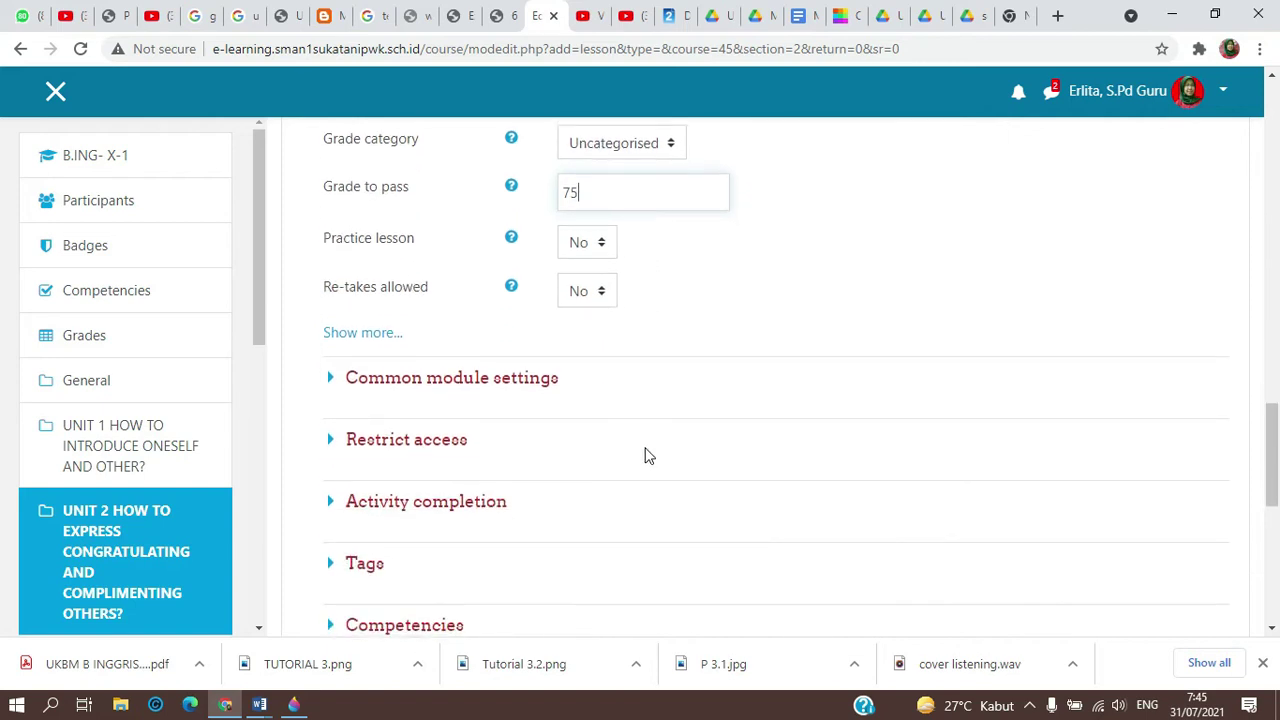
left_click(496, 379)
scroll(497, 386, "down", 1)
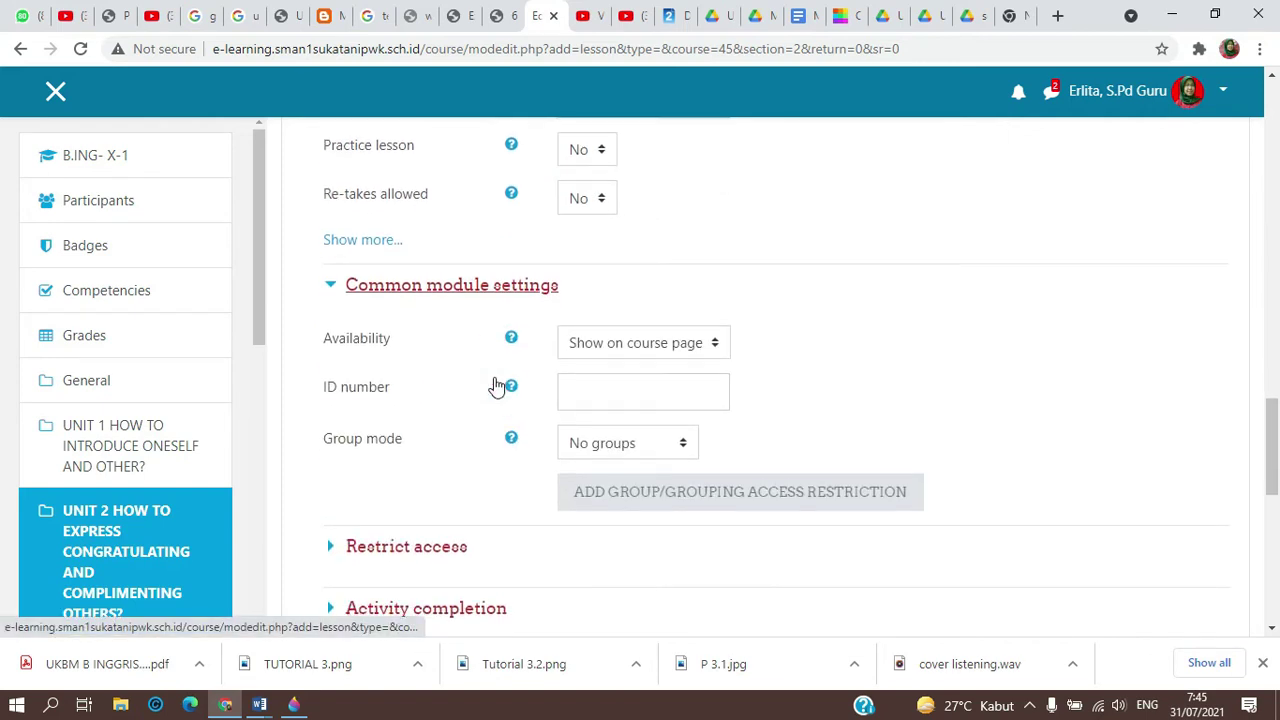
left_click(684, 447)
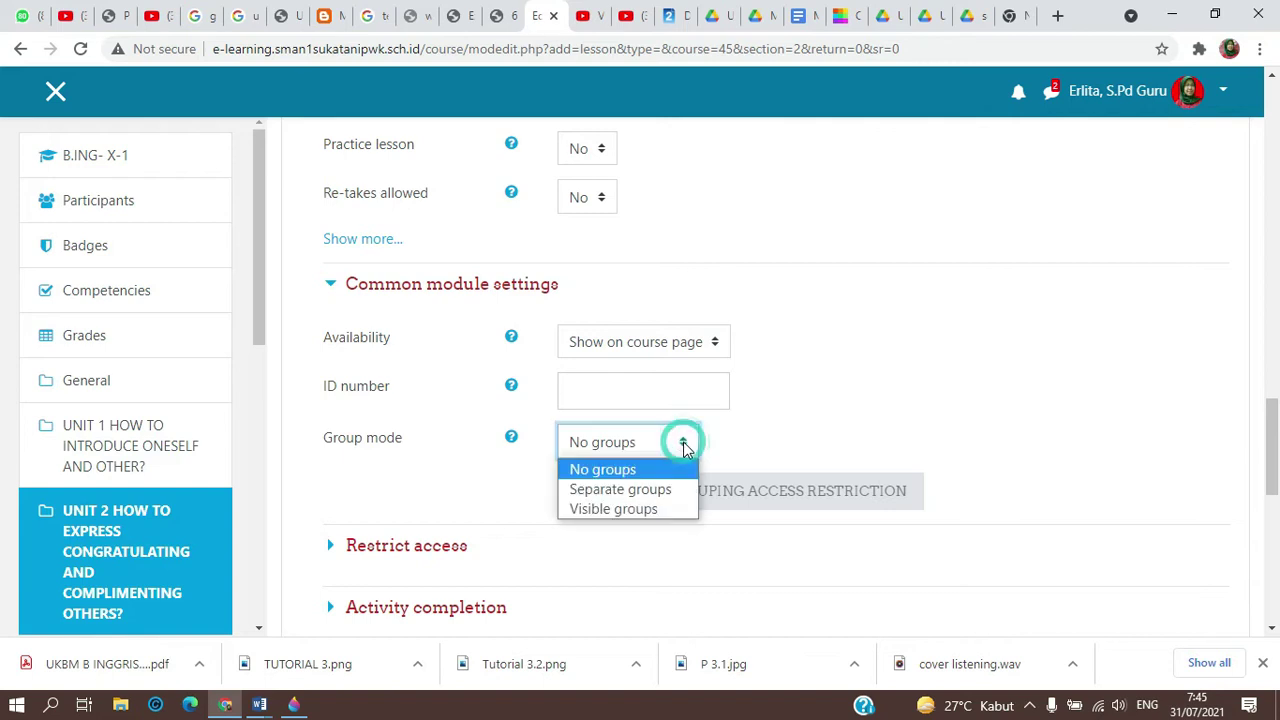
left_click(670, 487)
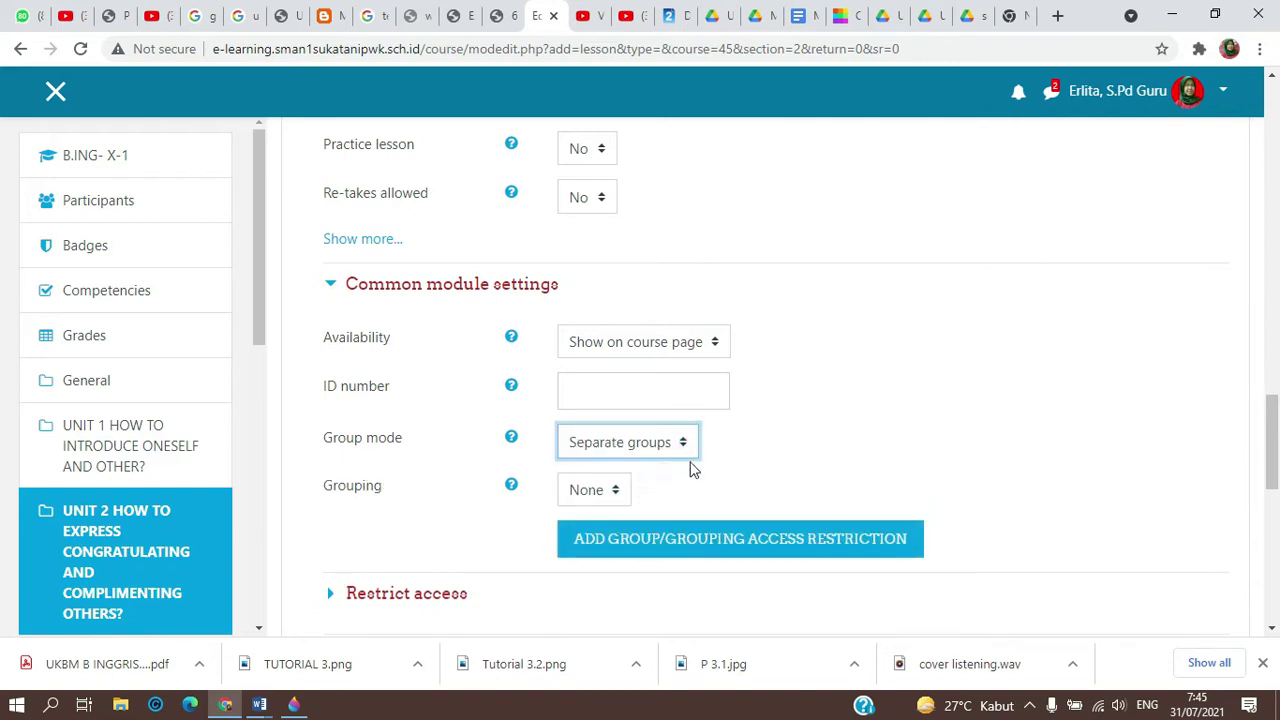
- Add an activity completion access restriction to the lesson and check which activities it can depend on
scroll(692, 468, "down", 2)
left_click(421, 413)
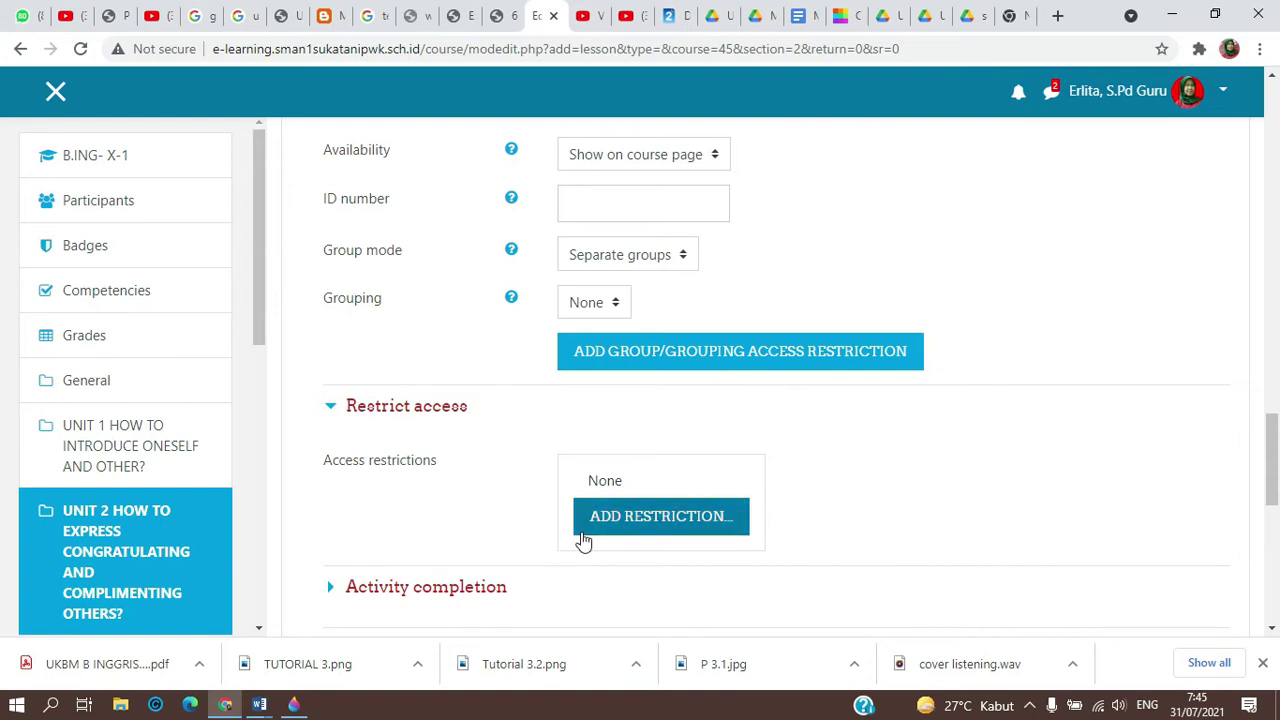
left_click(645, 520)
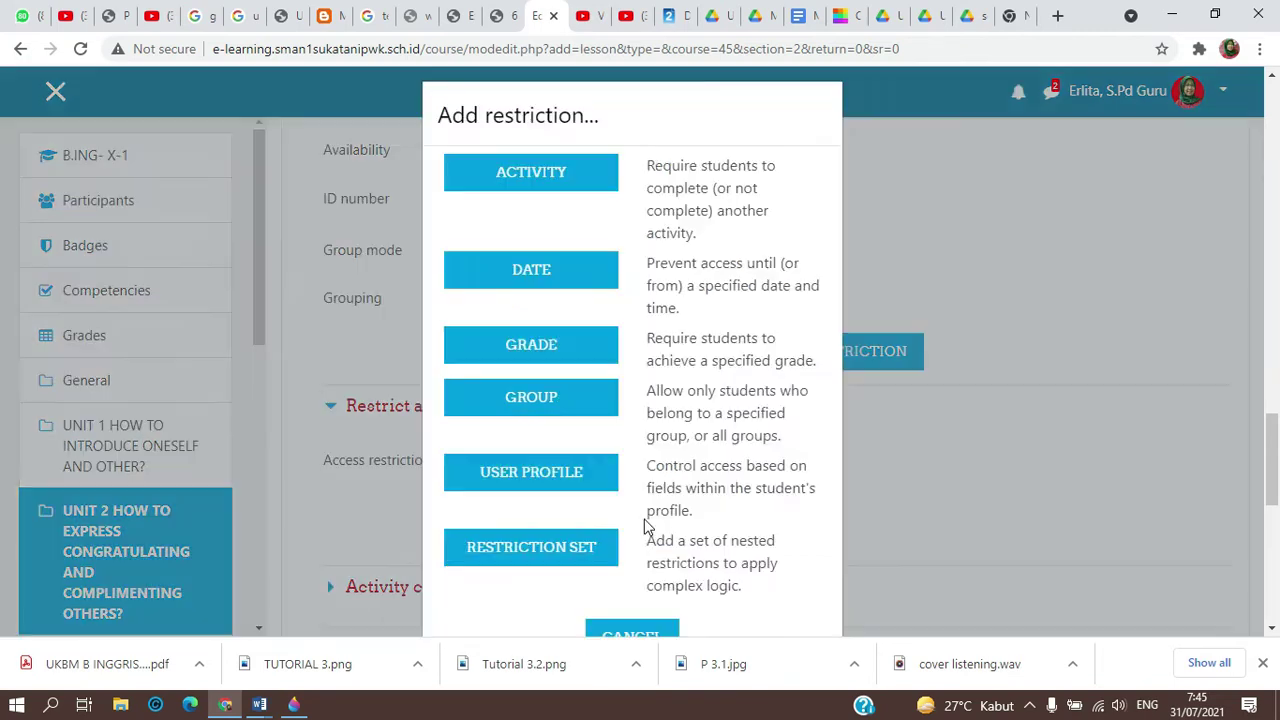
left_click(533, 185)
scroll(713, 538, "down", 1)
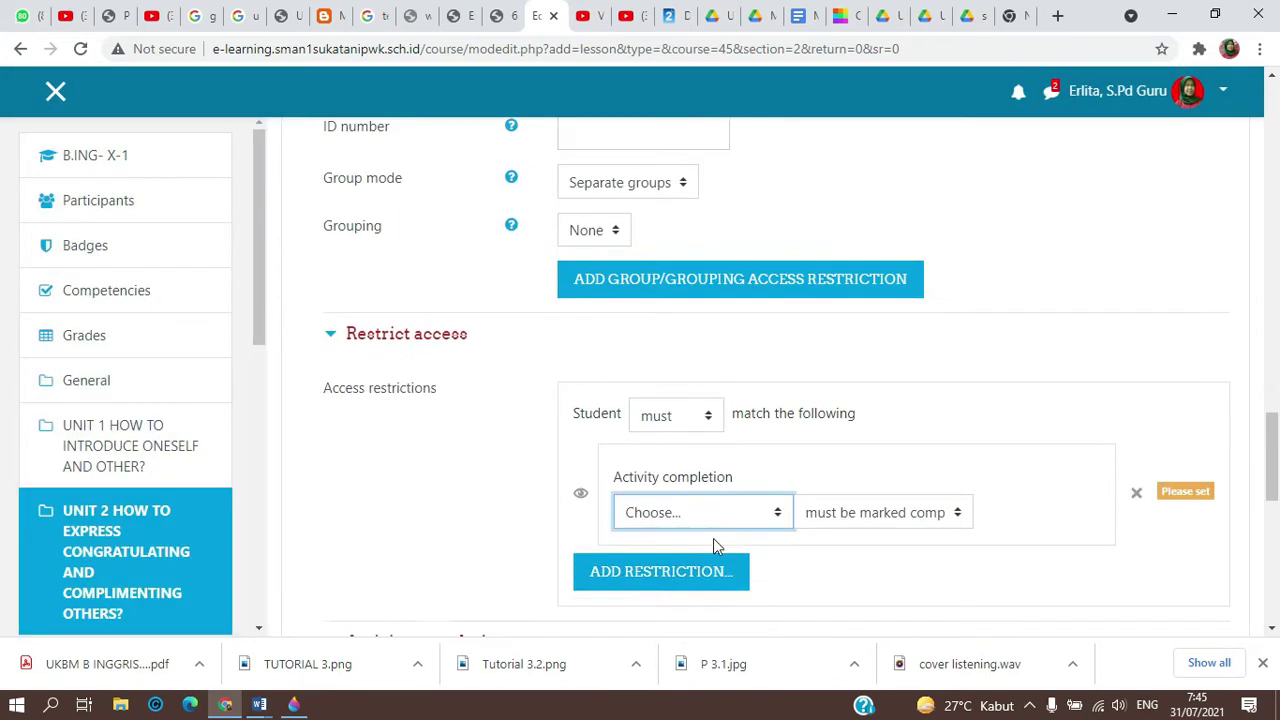
left_click(779, 491)
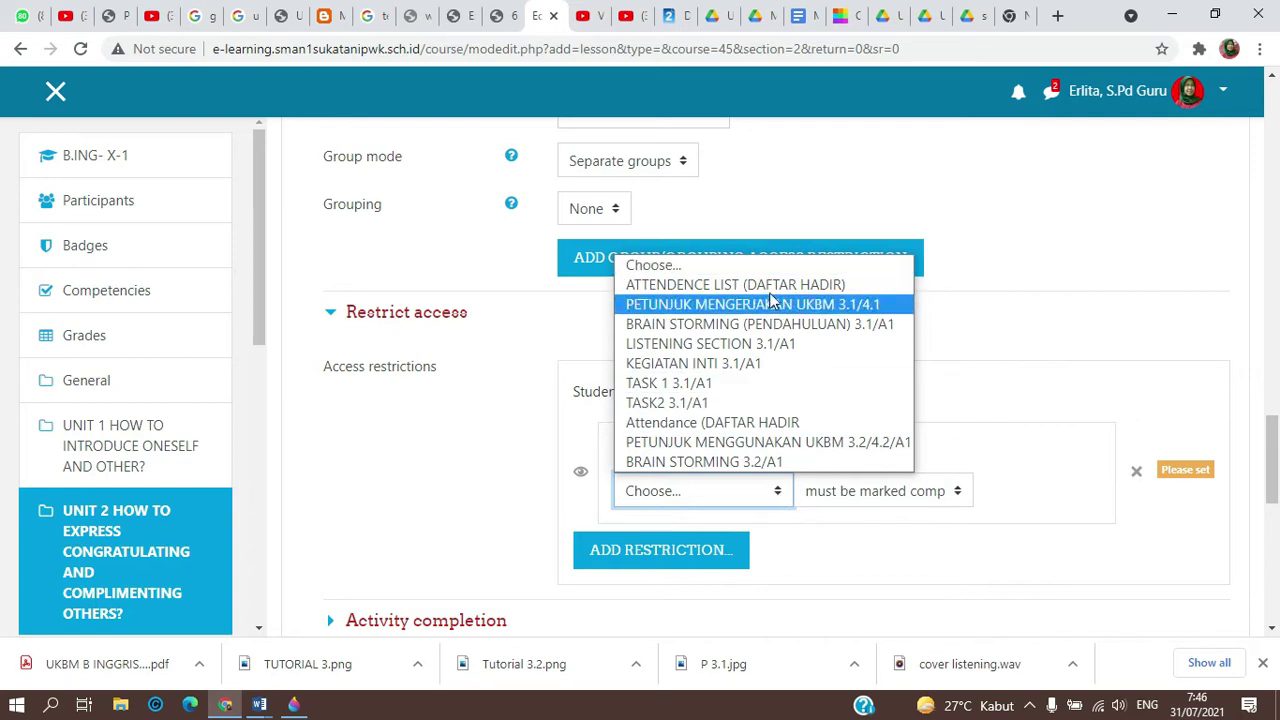
left_click(817, 523)
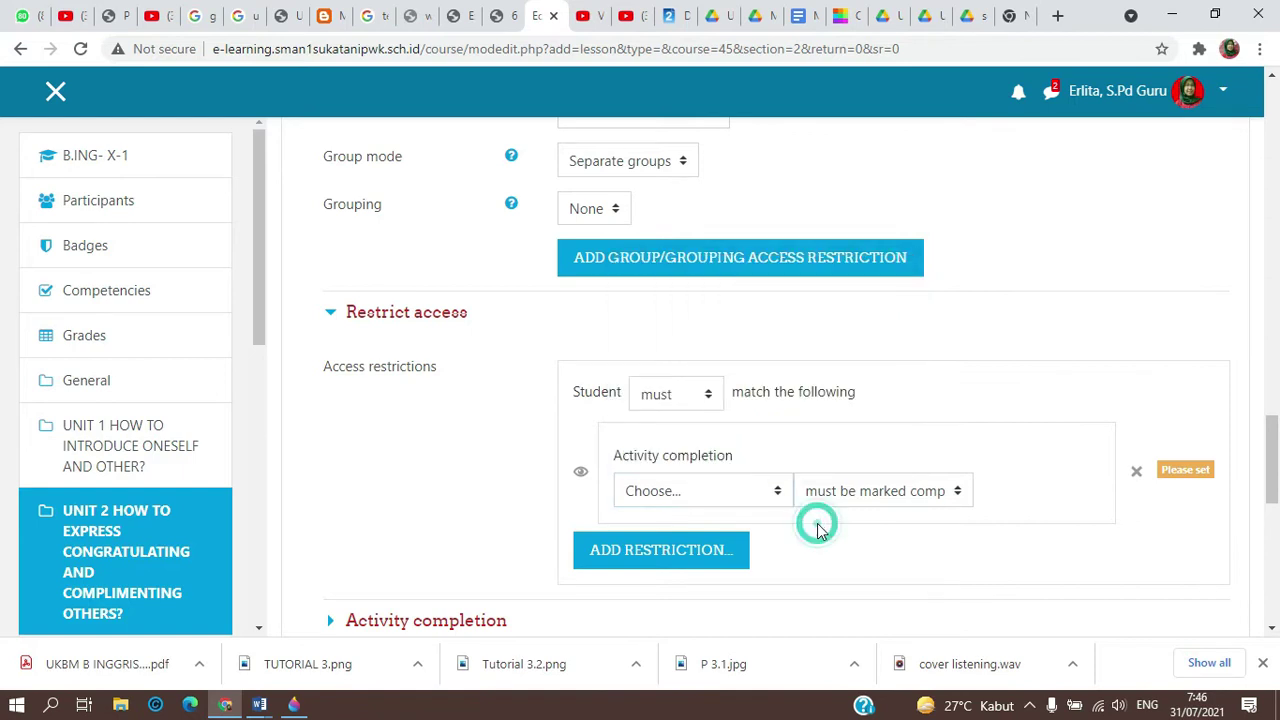
- Expand the Activity completion settings and try to save the lesson and return to the course
scroll(800, 523, "down", 3)
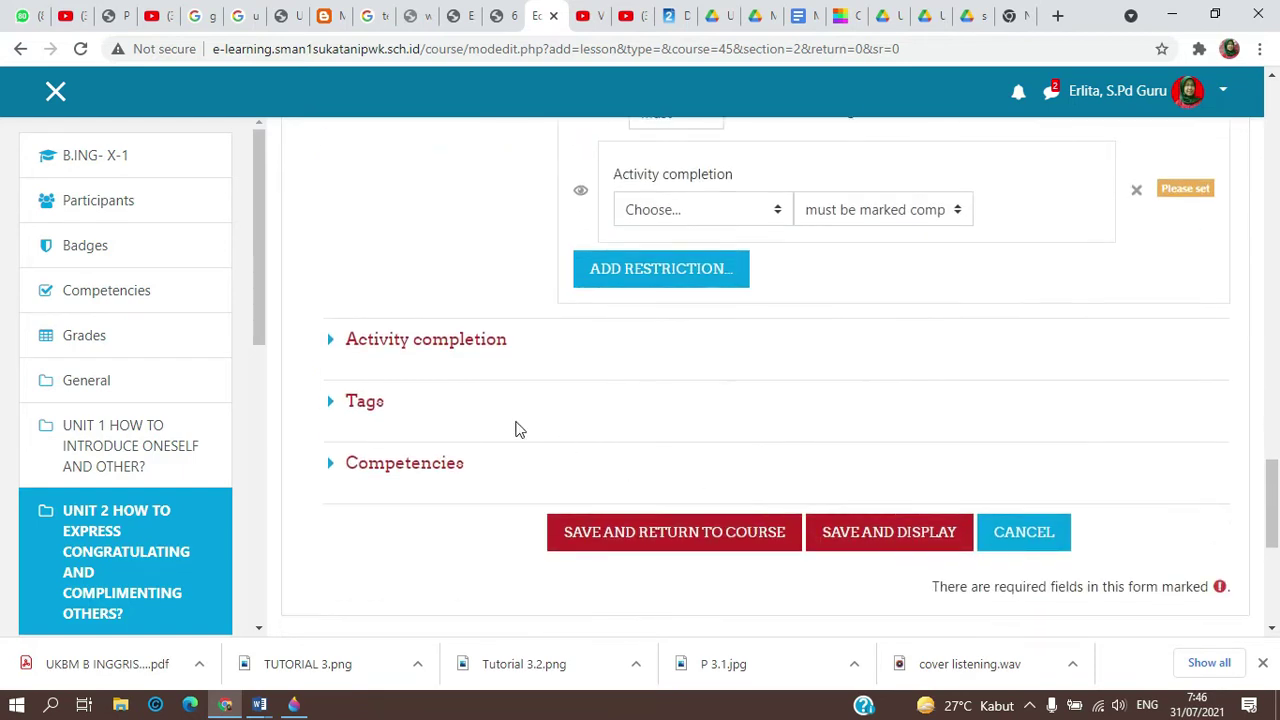
left_click(425, 349)
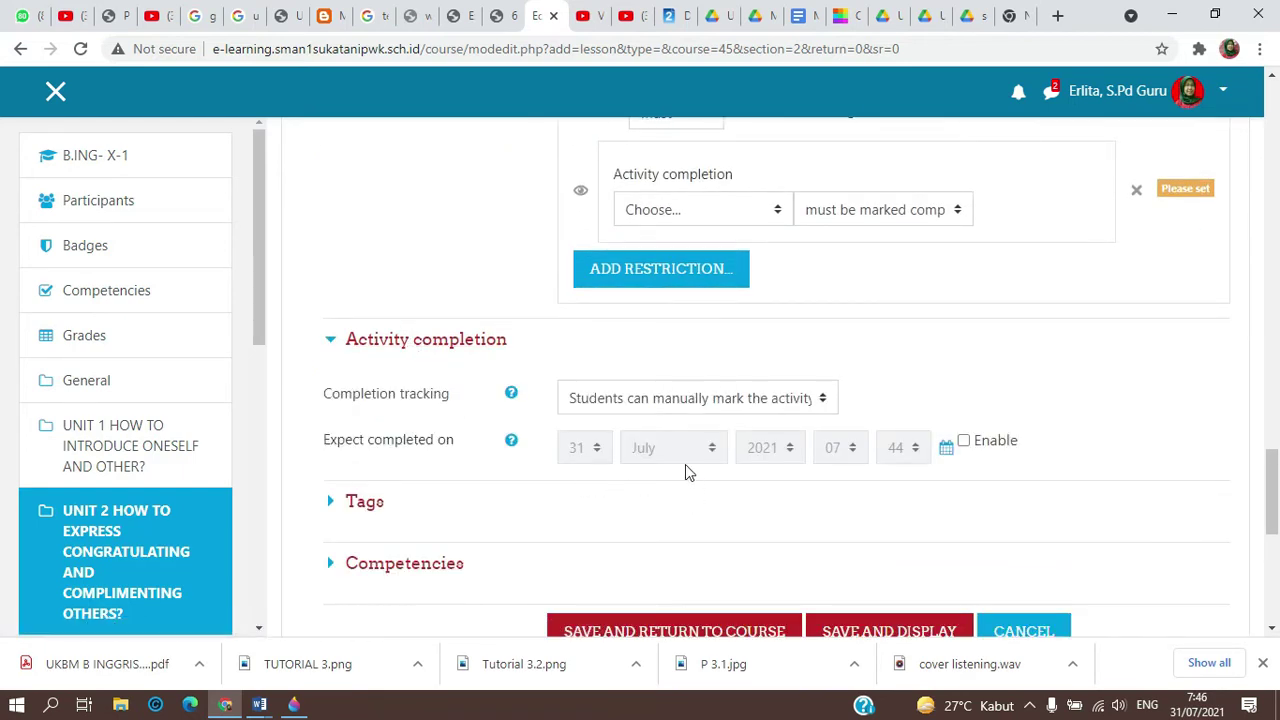
scroll(663, 517, "down", 2)
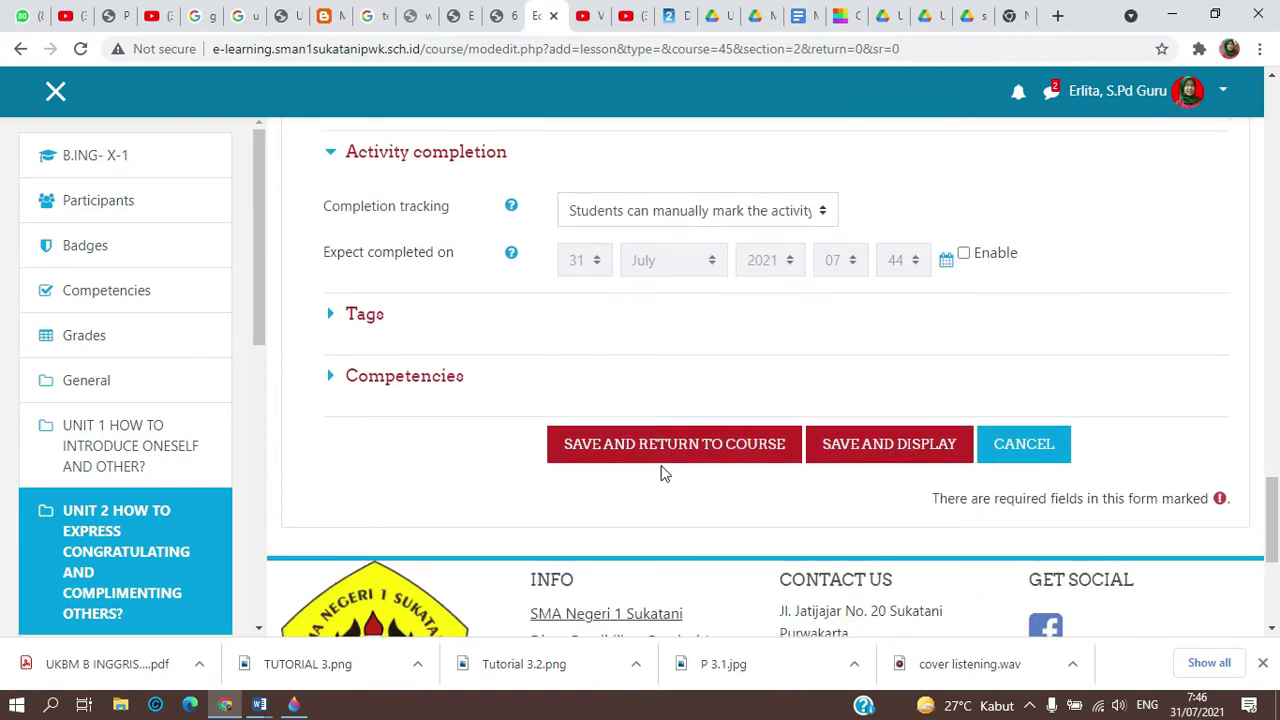
left_click(660, 445)
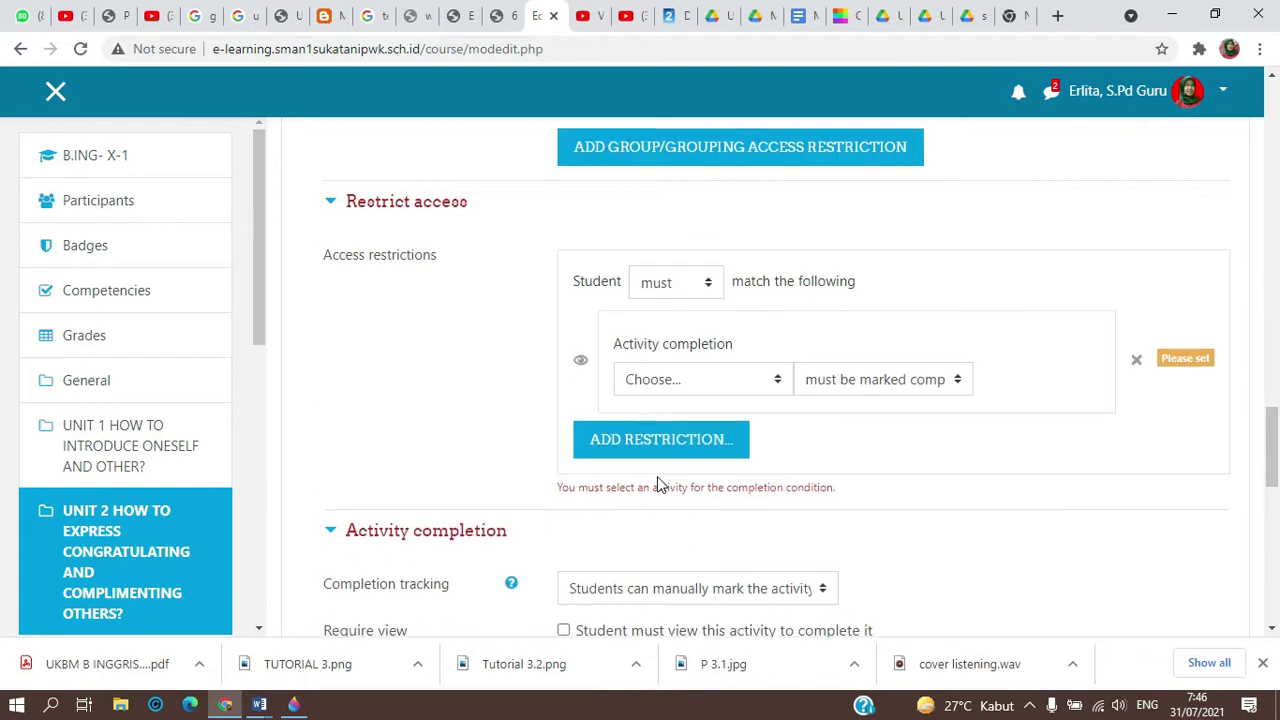
- Review the lesson form and set the access restriction's required activity to PETUNJUK MENGGUNAKAN UKBM 3.2/4.2/A1
scroll(652, 482, "up", 15)
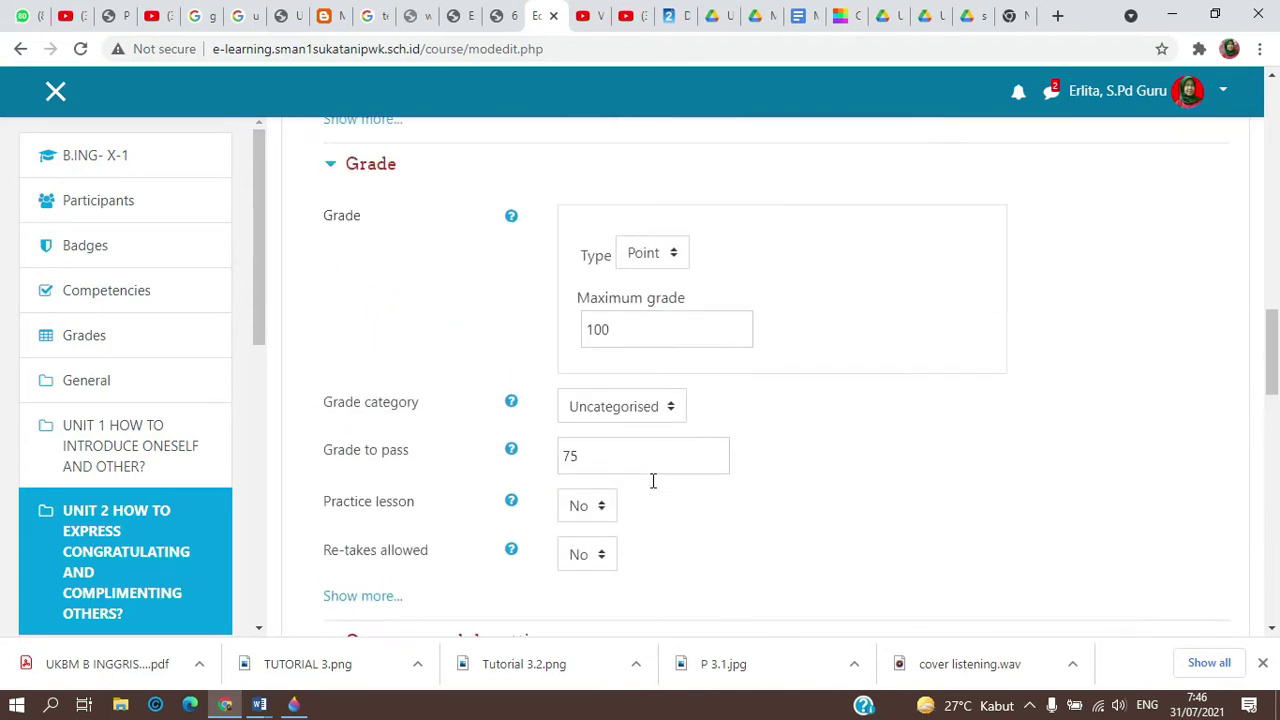
scroll(652, 487, "up", 6)
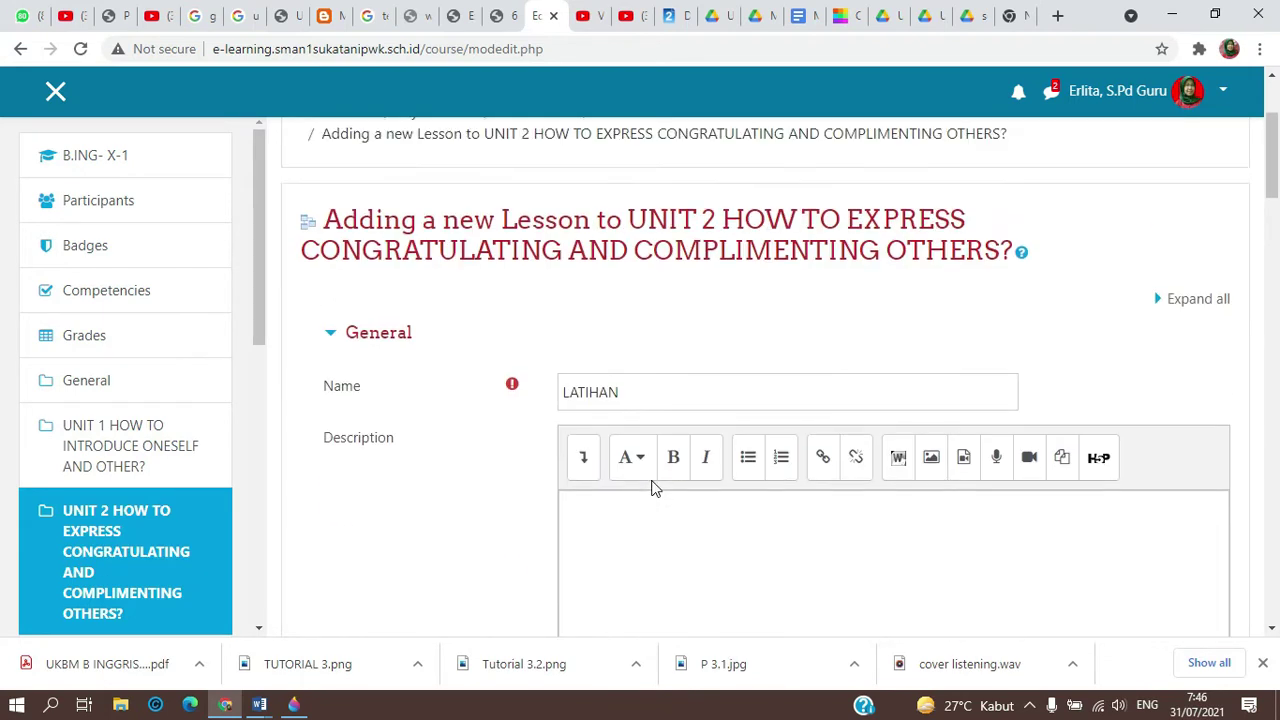
scroll(652, 487, "down", 18)
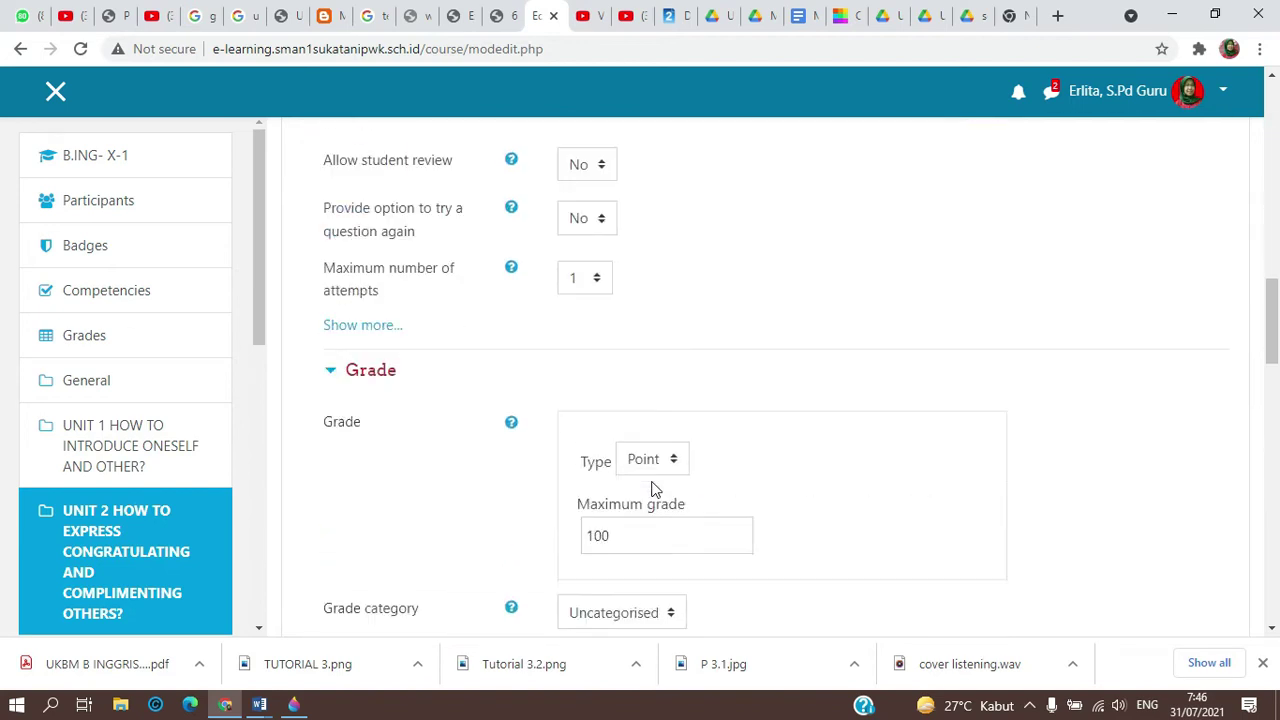
scroll(655, 495, "down", 8)
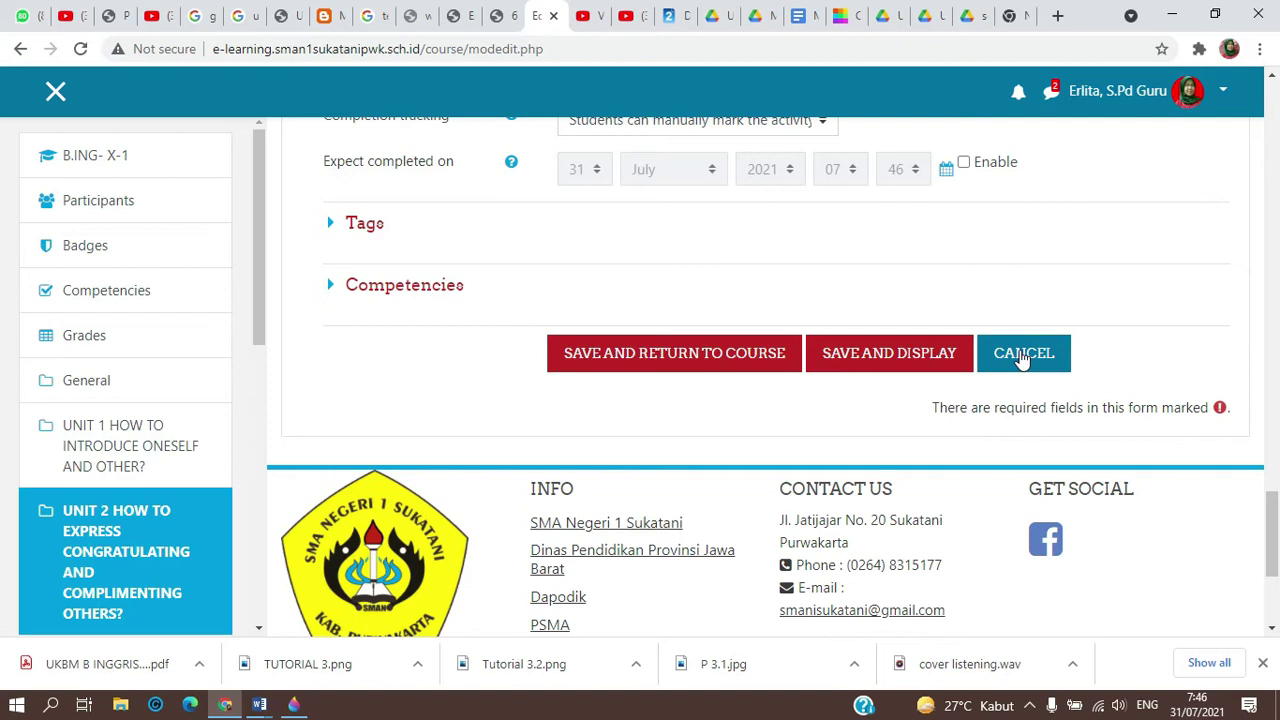
scroll(1021, 360, "up", 3)
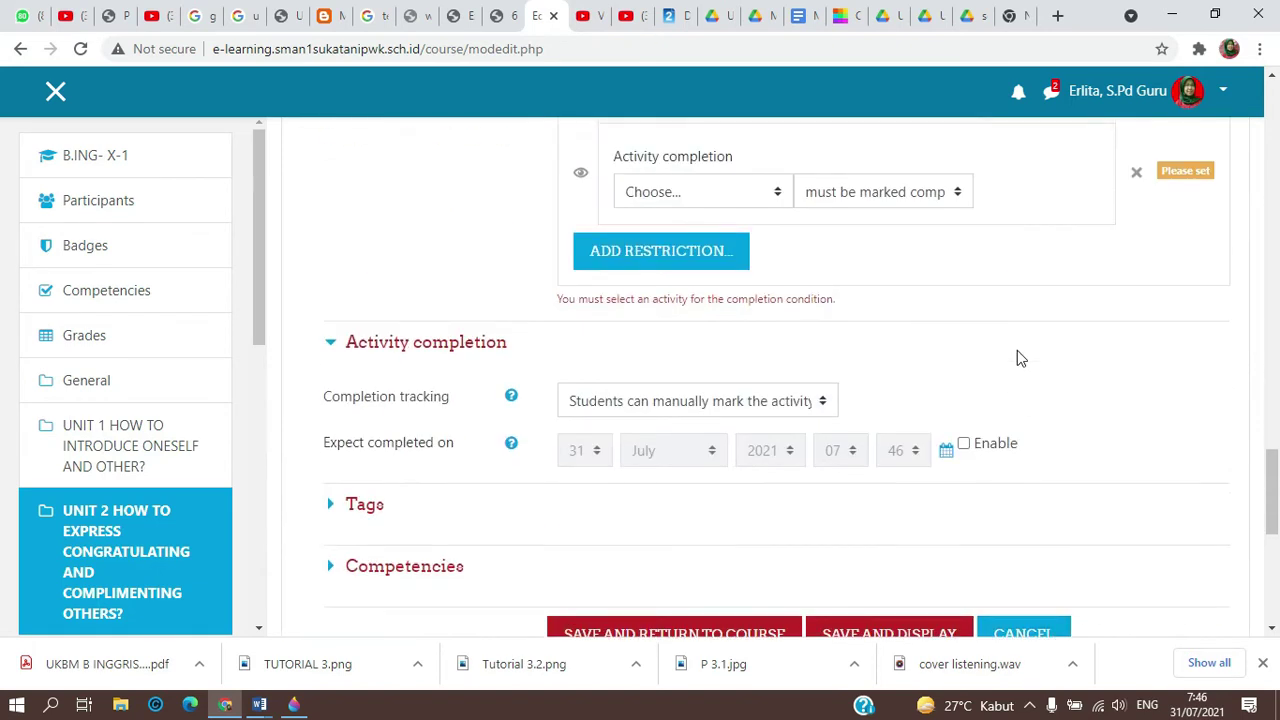
scroll(819, 290, "up", 1)
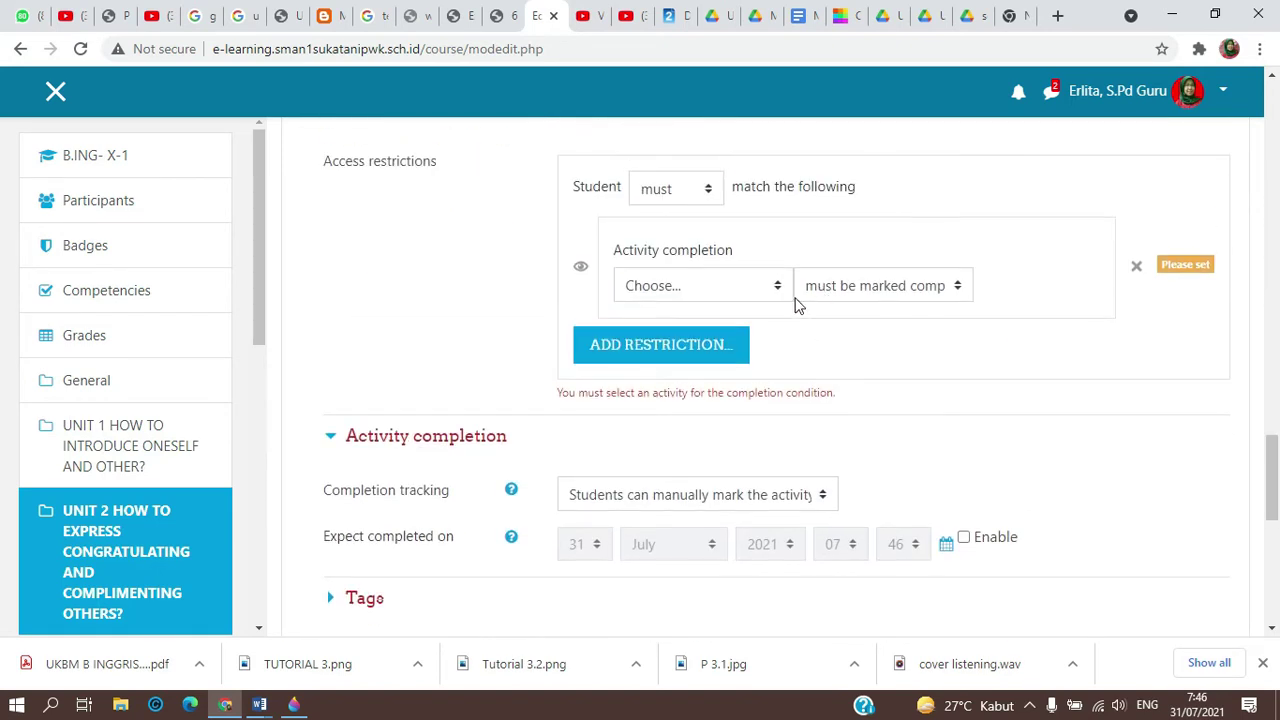
left_click(779, 290)
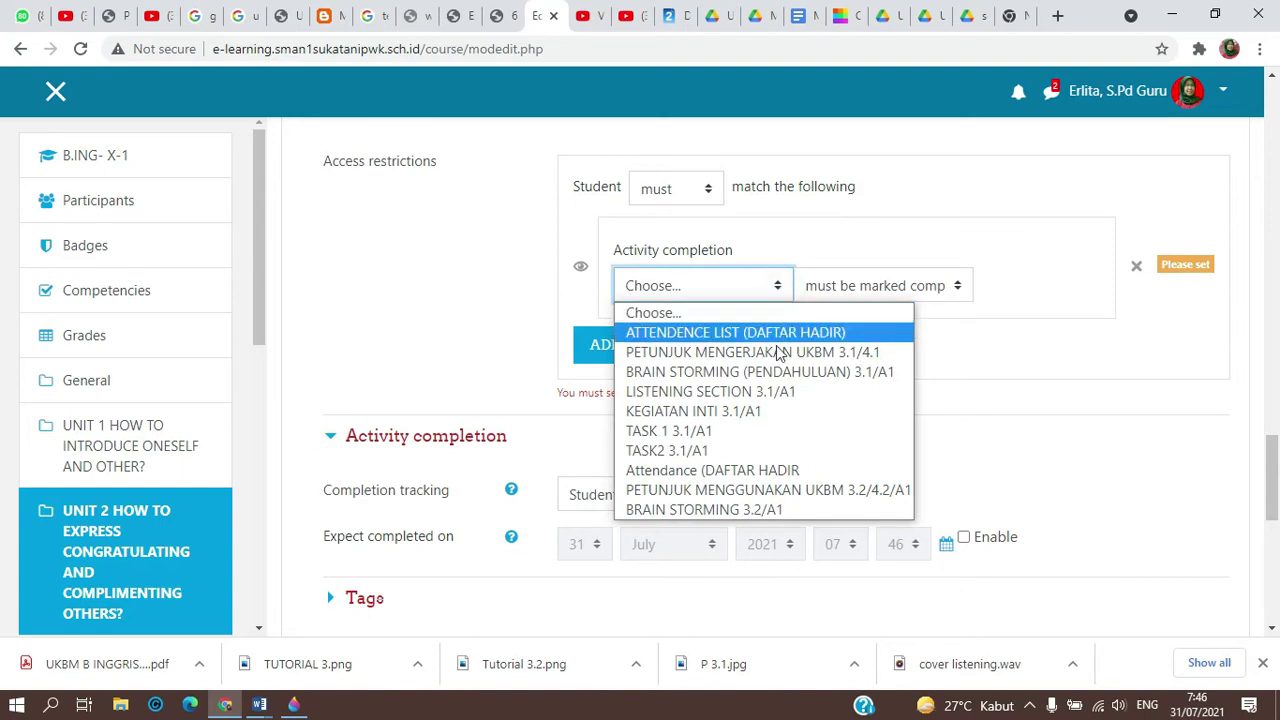
left_click(742, 489)
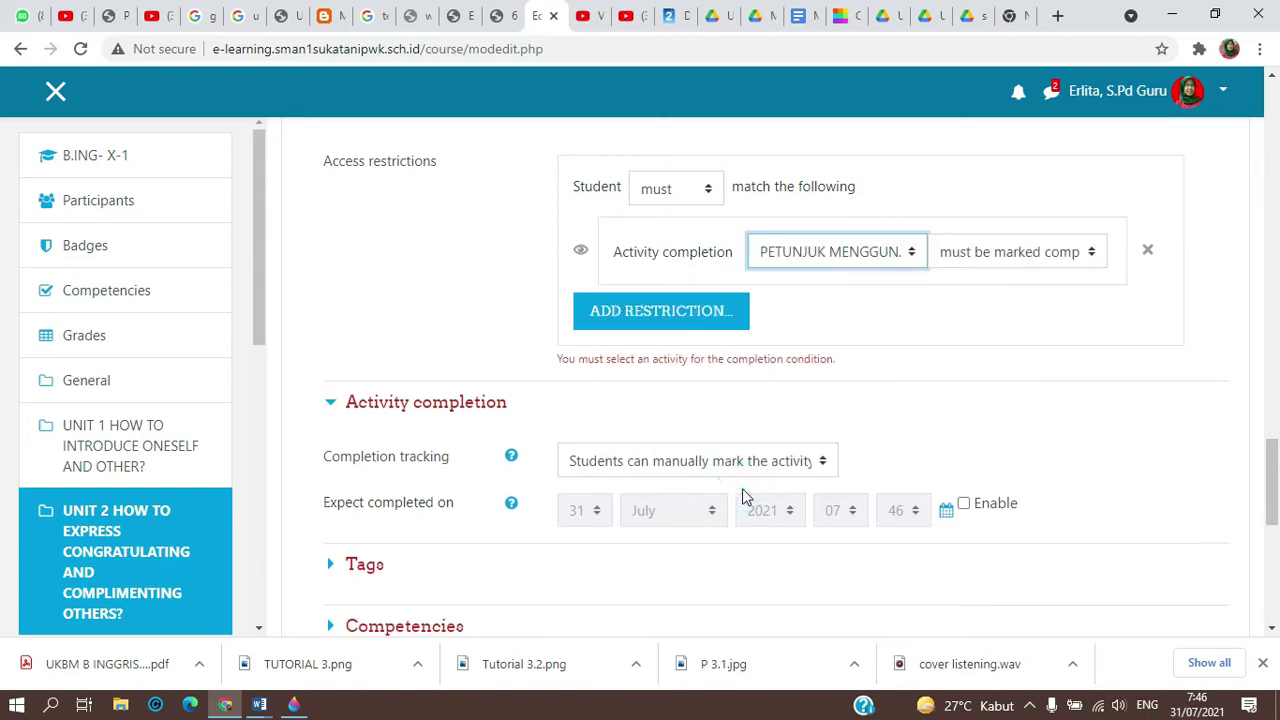
- Save the LATIHAN lesson and return to the course page
scroll(745, 492, "down", 4)
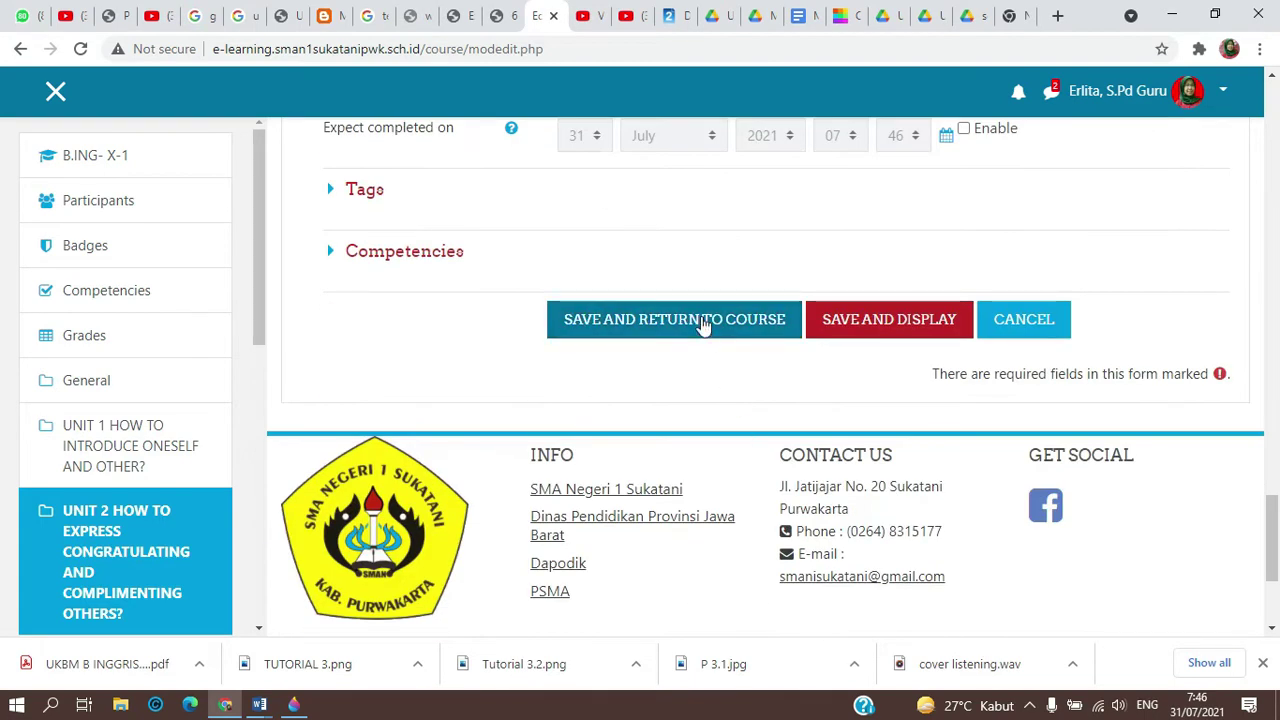
left_click(754, 320)
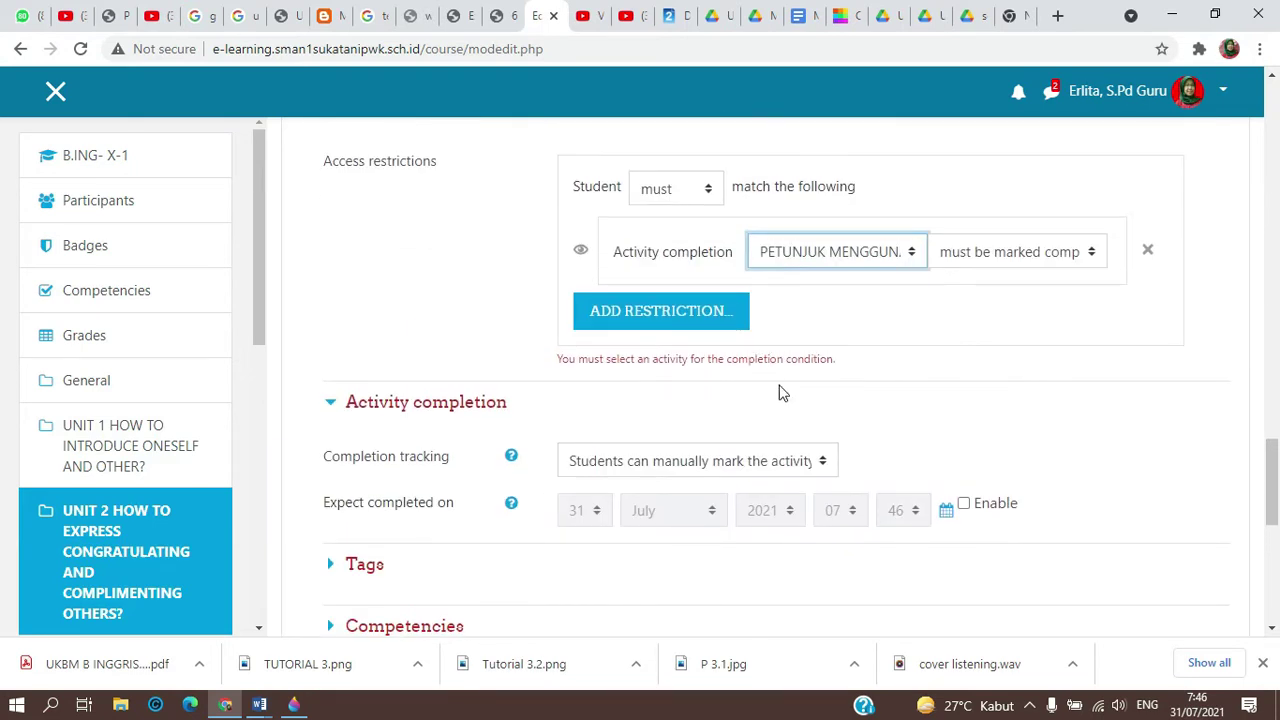
scroll(781, 393, "down", 3)
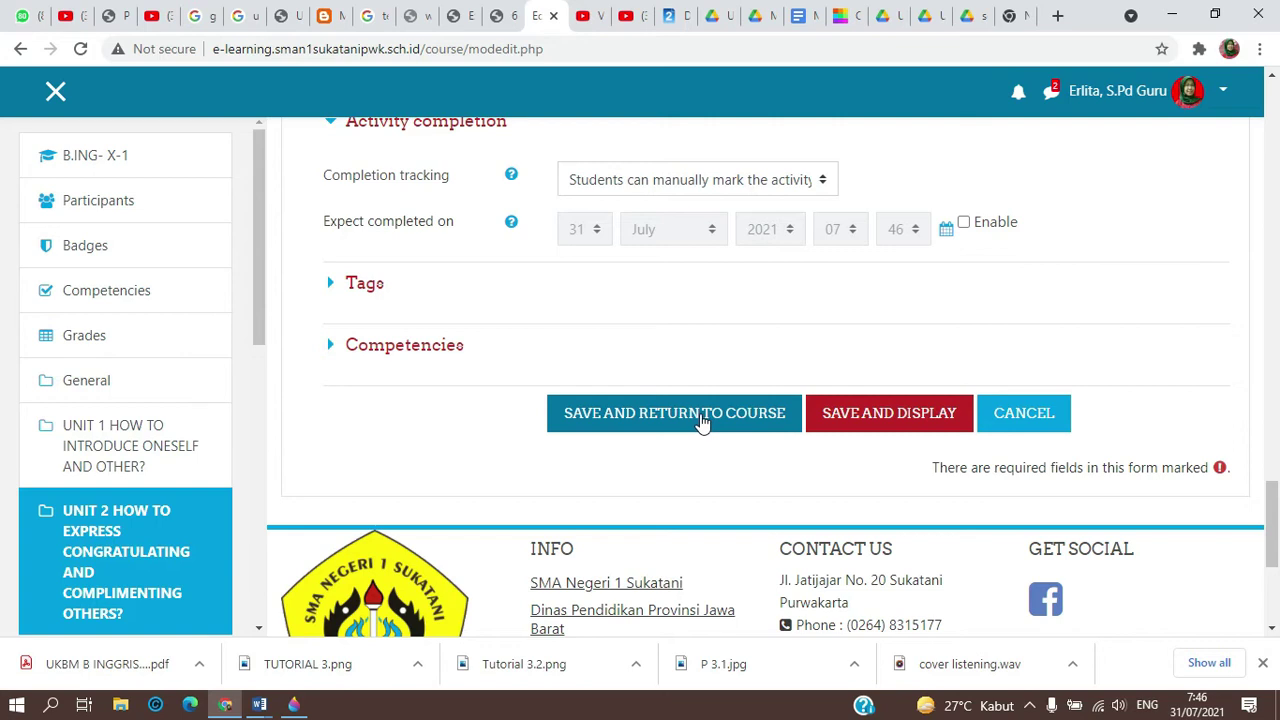
left_click(700, 414)
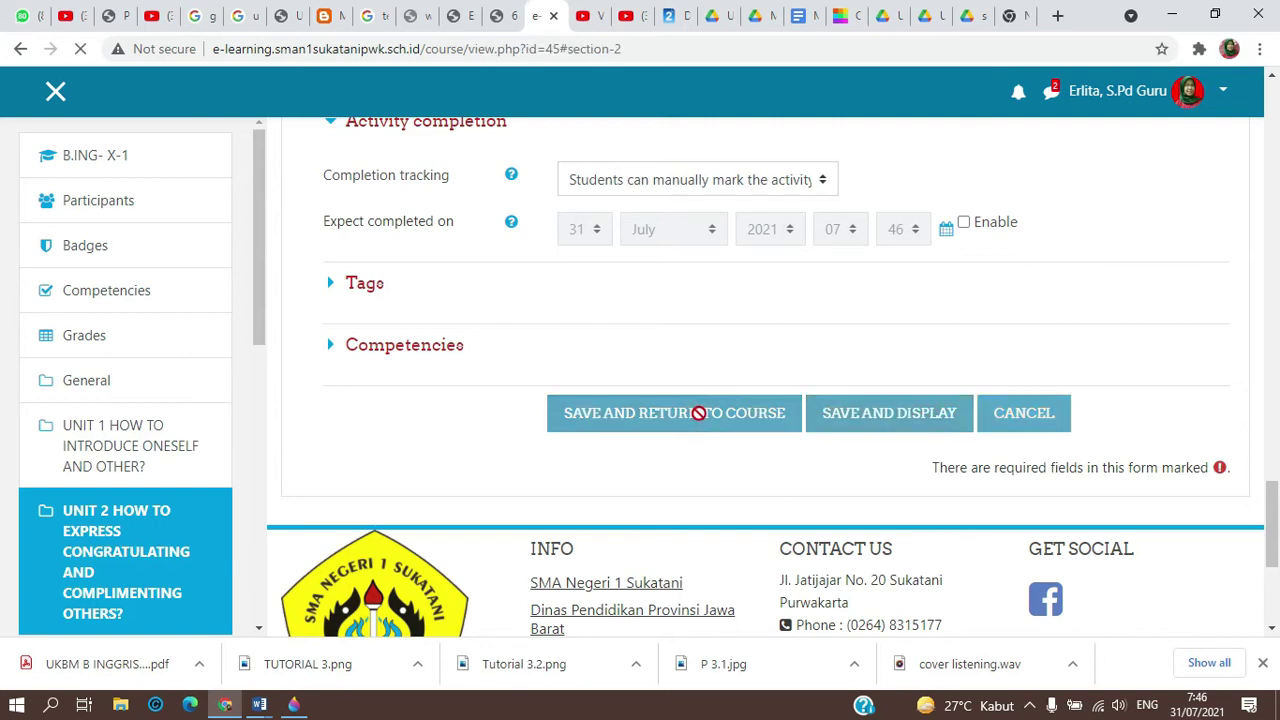
- Open the LATIHAN lesson in Unit 2 and start adding a question page
scroll(710, 425, "down", 4)
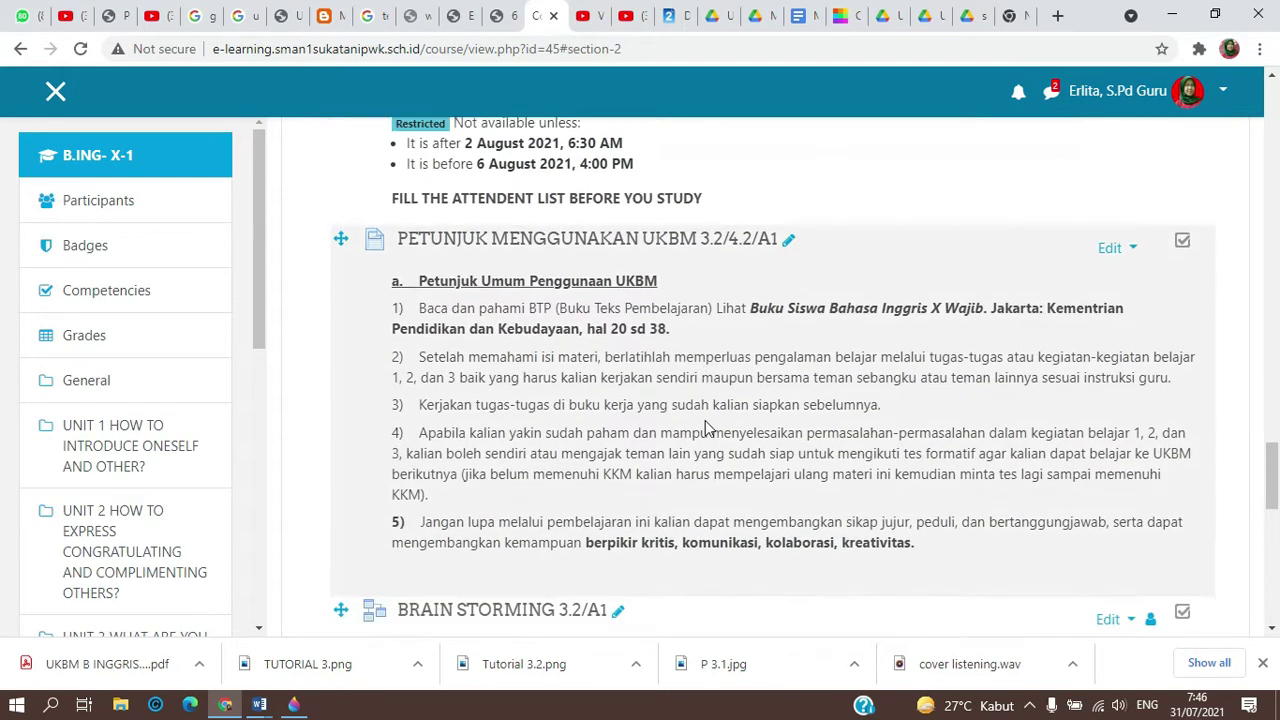
scroll(712, 428, "down", 1)
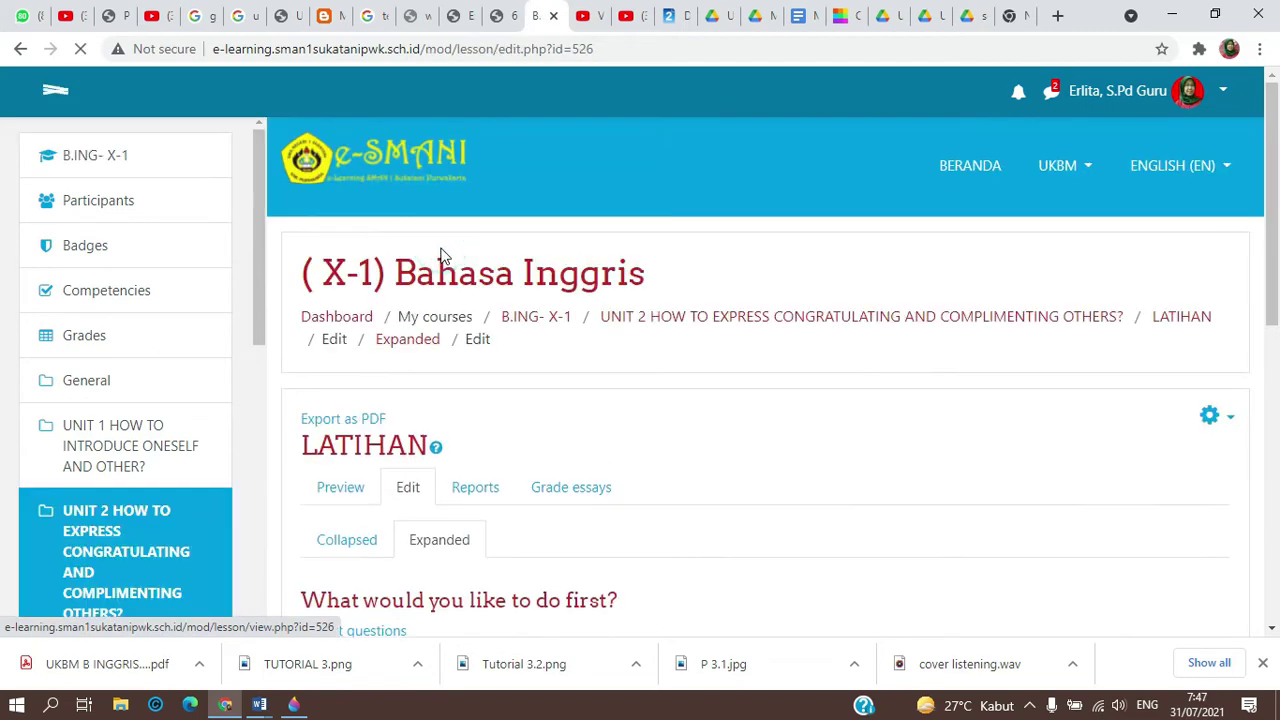
scroll(500, 395, "down", 3)
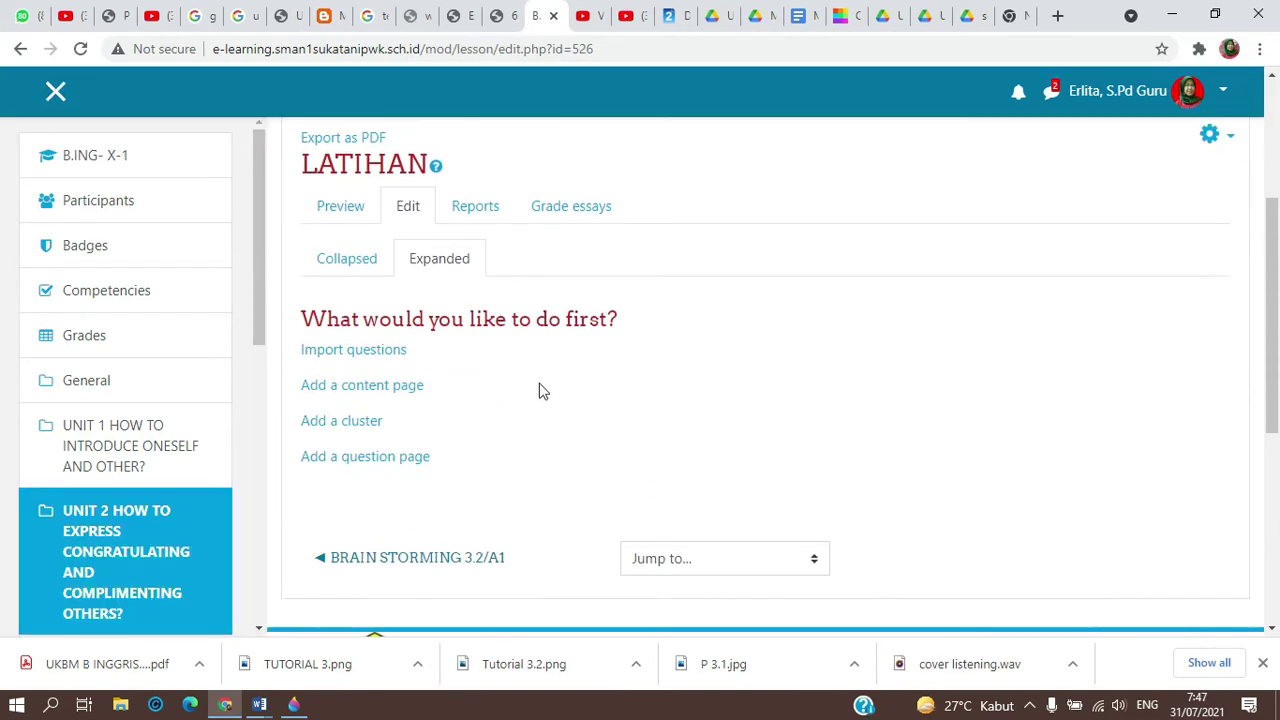
scroll(486, 302, "down", 1)
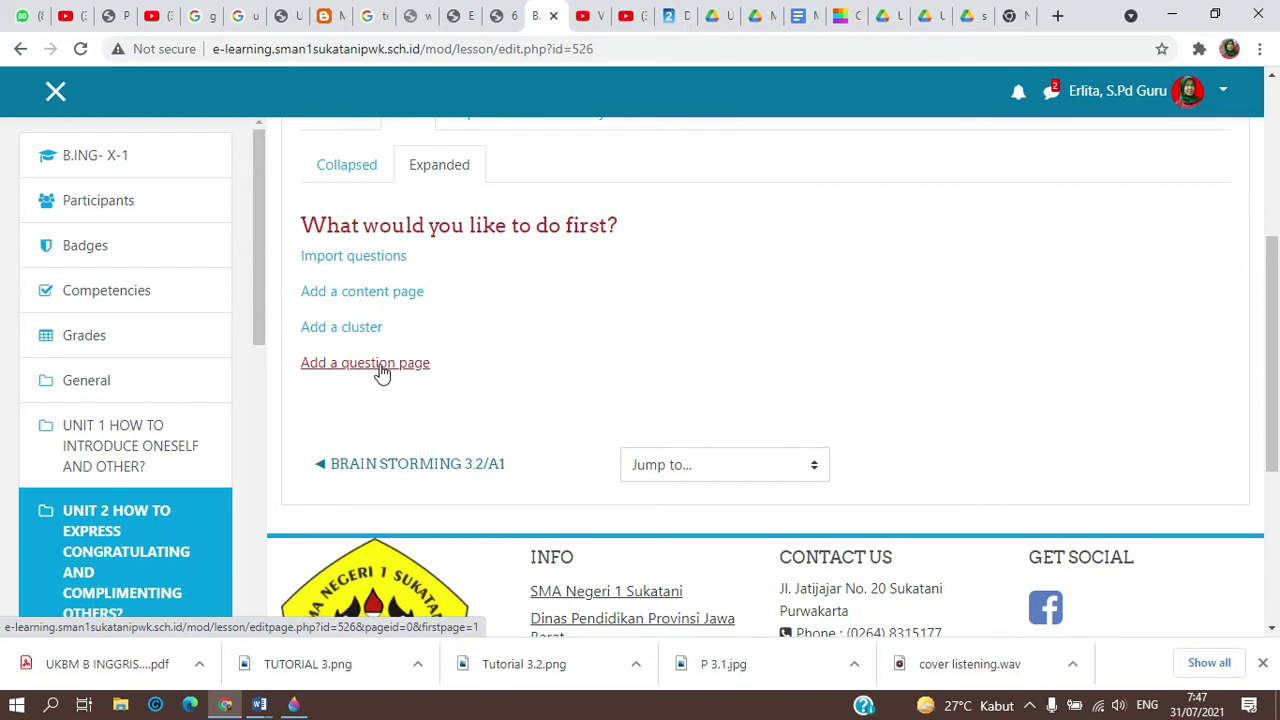
left_click(381, 368)
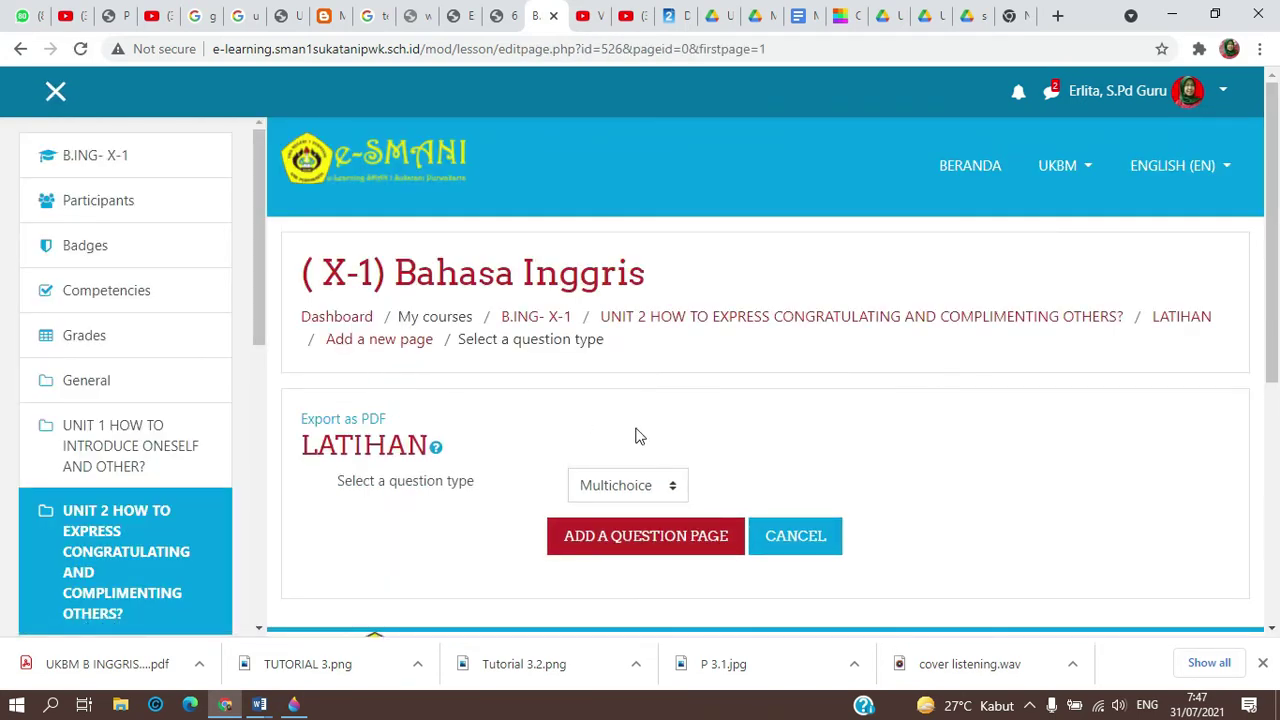
- Choose Essay as the question type and add the question page to the LATIHAN lesson
scroll(640, 436, "down", 3)
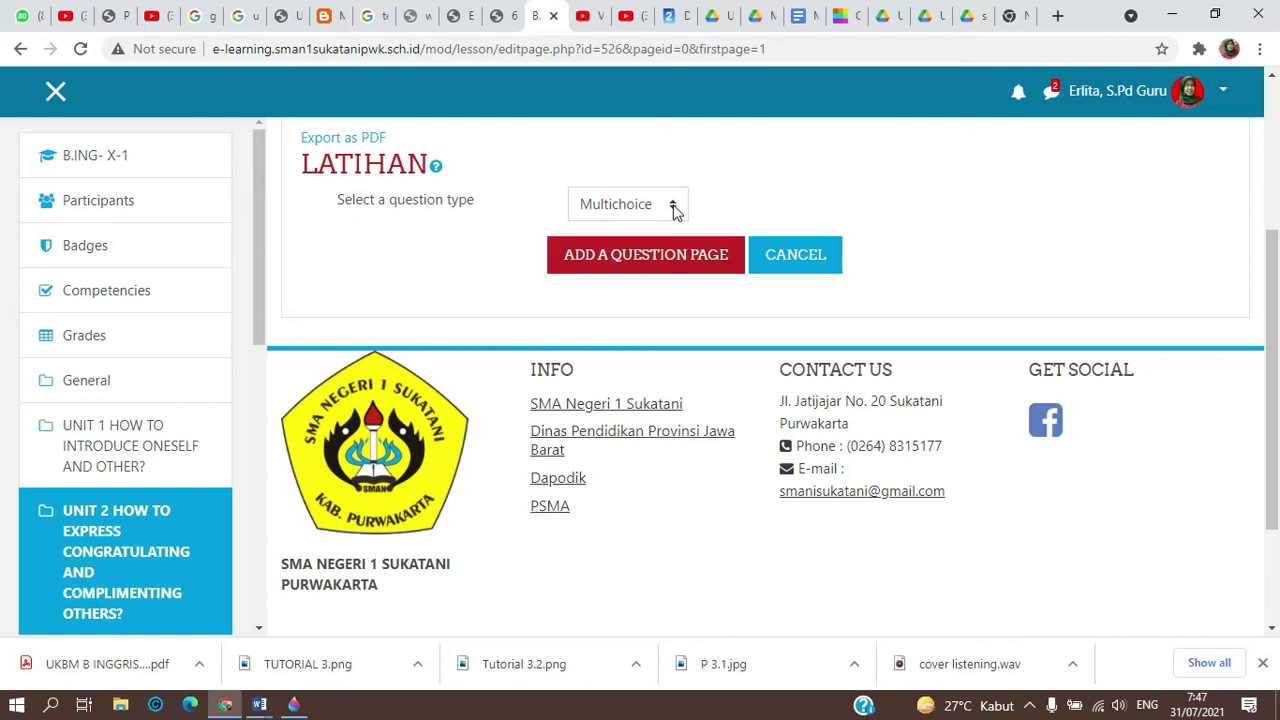
left_click(675, 208)
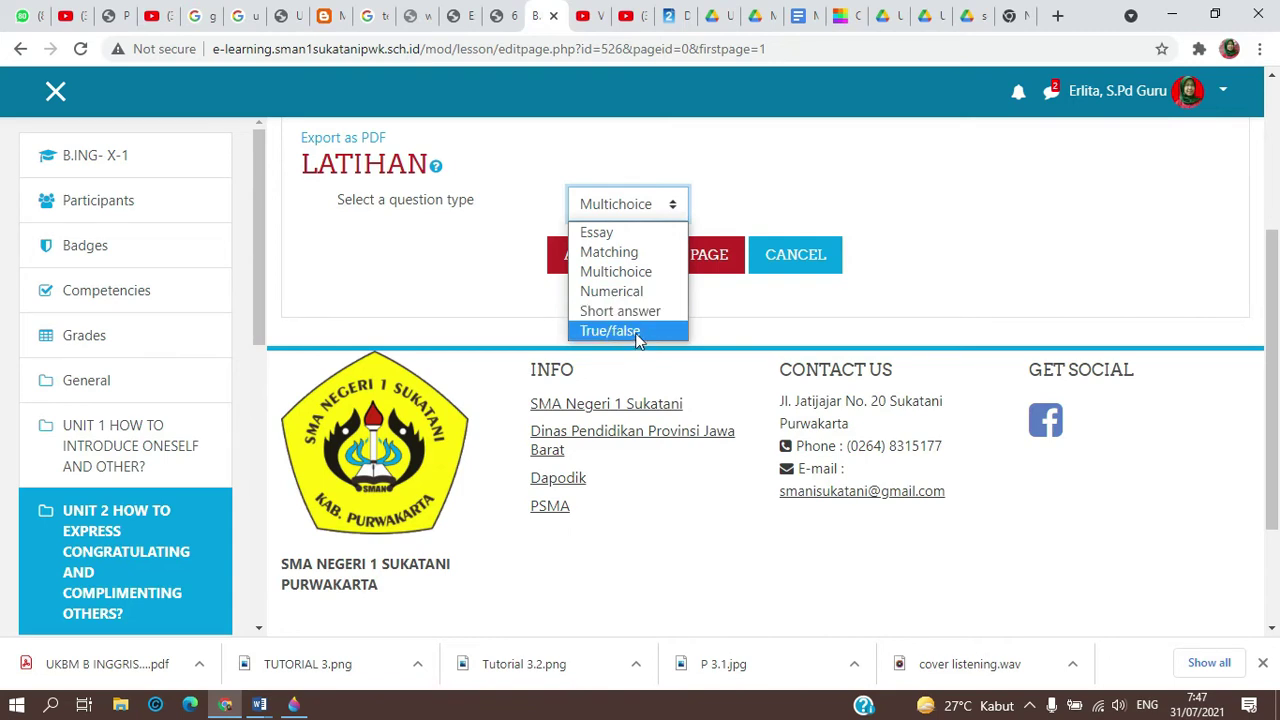
left_click(596, 233)
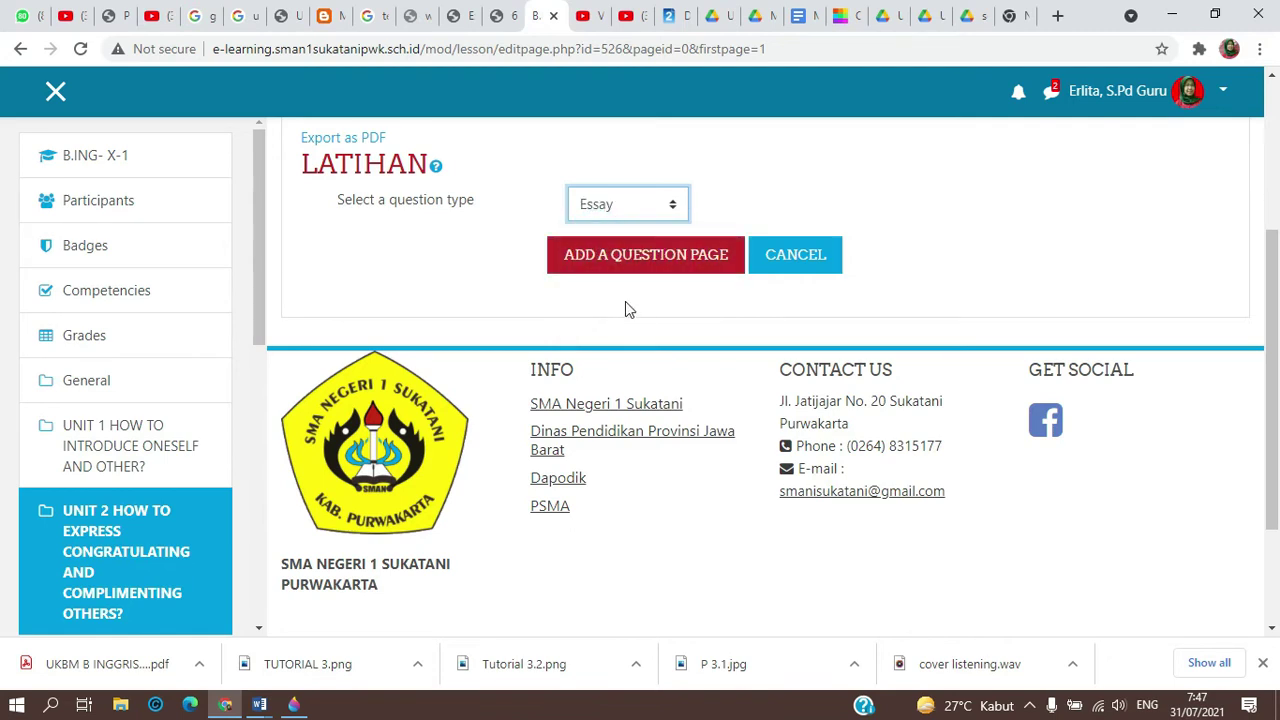
scroll(625, 308, "down", 1)
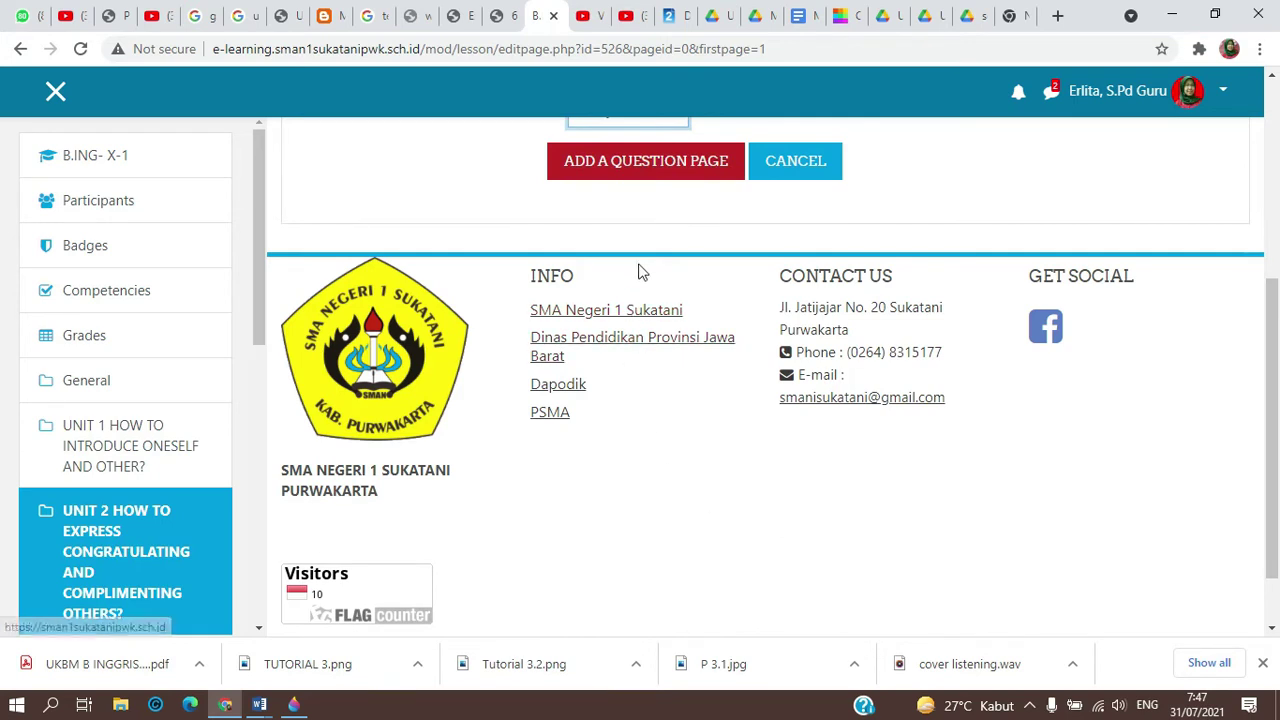
scroll(643, 268, "up", 1)
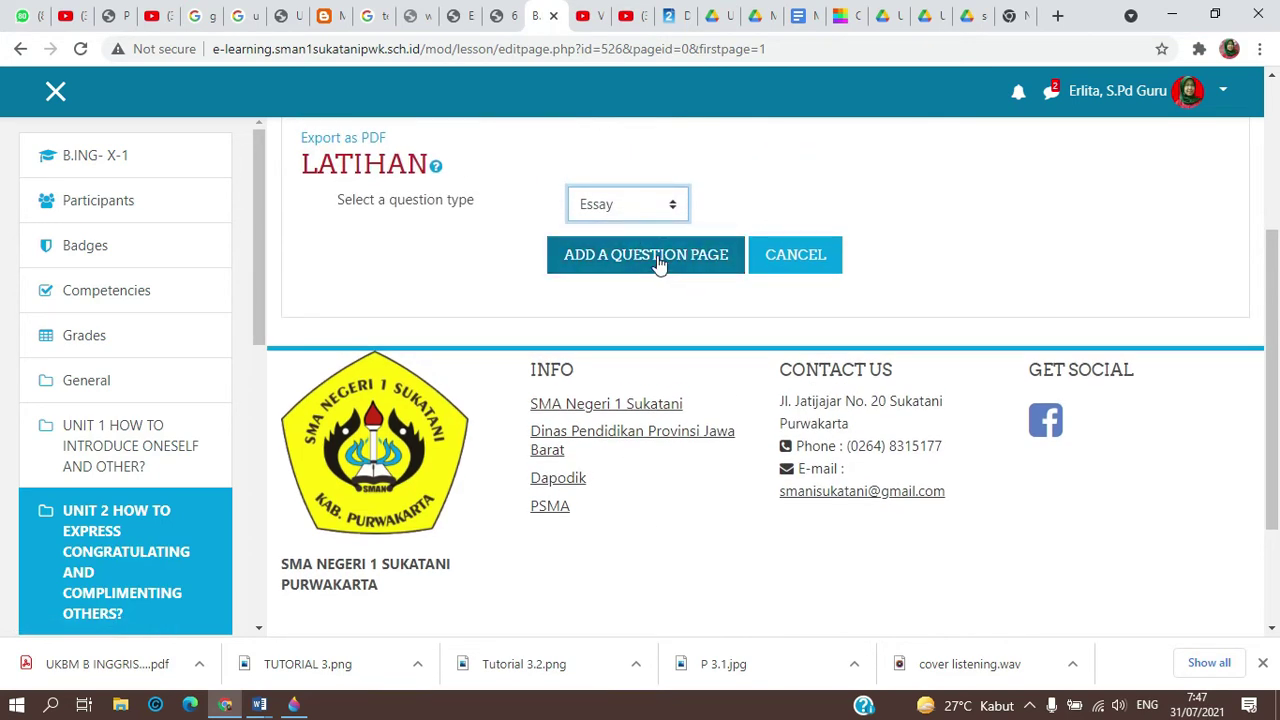
left_click(658, 264)
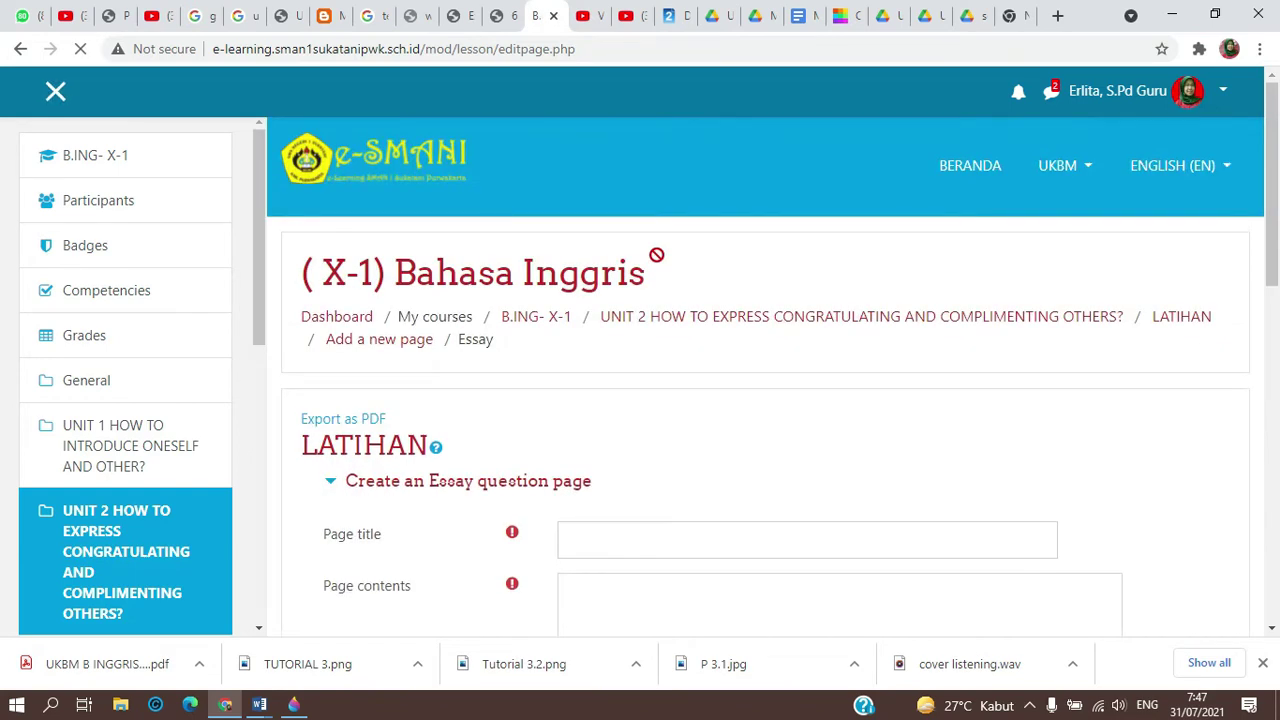
scroll(646, 374, "down", 2)
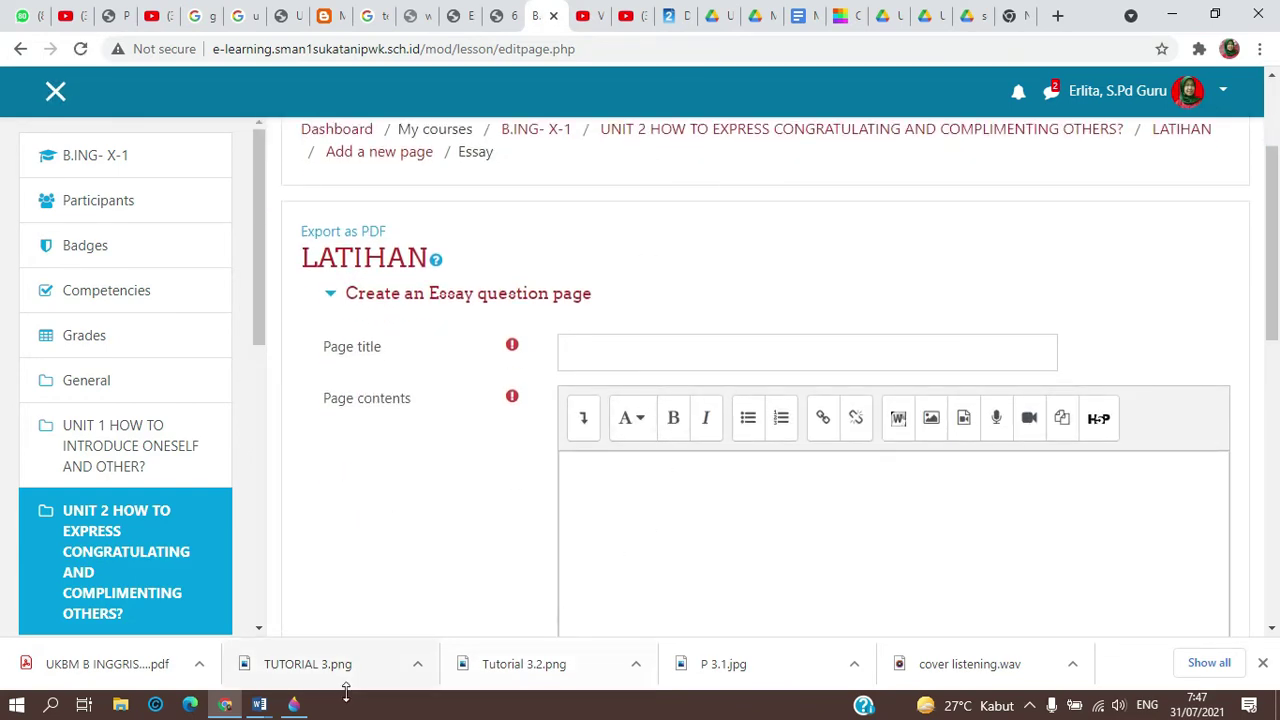
- Switch to the UKBM B INGGRIS KD2 document in Word and examine Task 1's picture, speech bubbles and questions
mouse_move(260, 706)
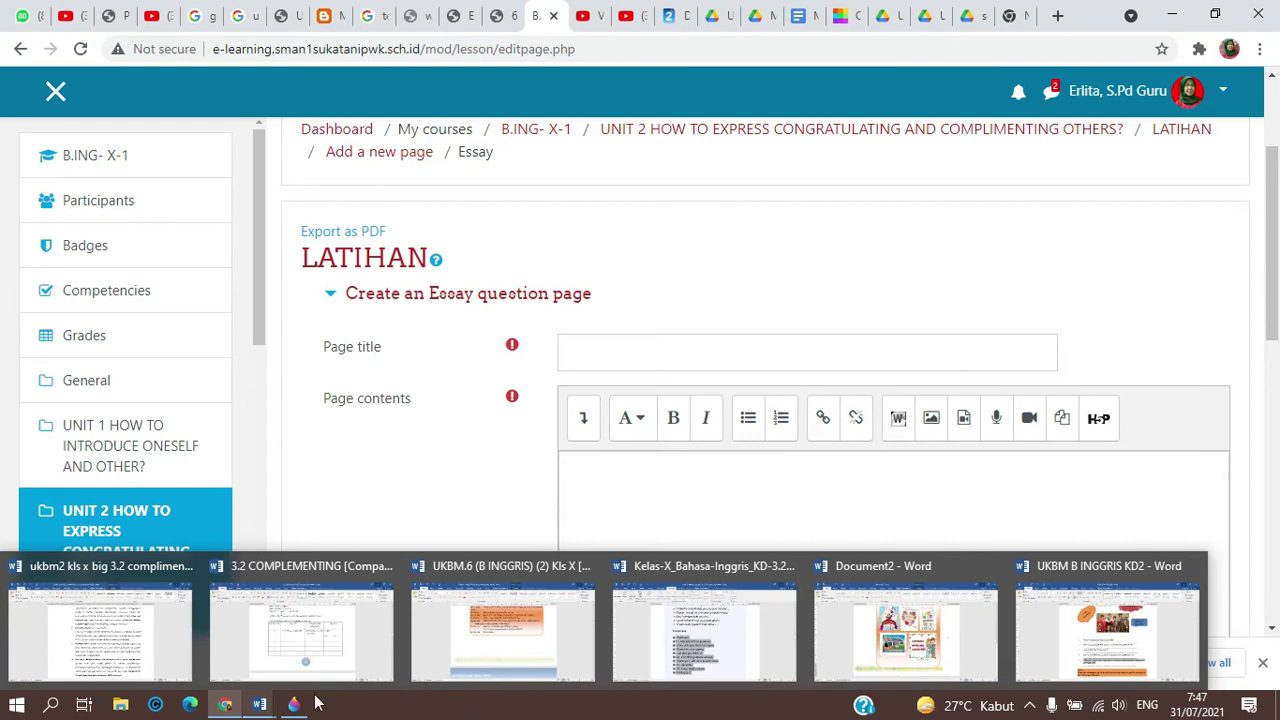
left_click(1118, 636)
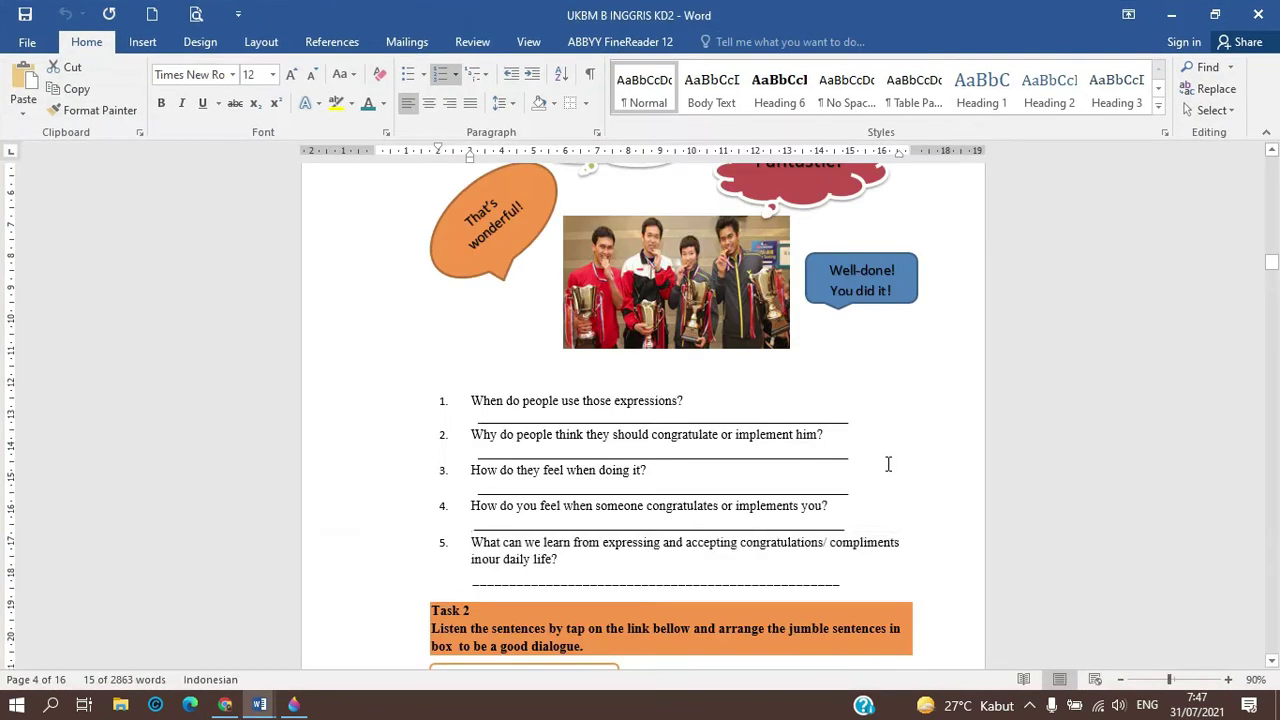
scroll(860, 441, "up", 2)
scroll(860, 441, "up", 1)
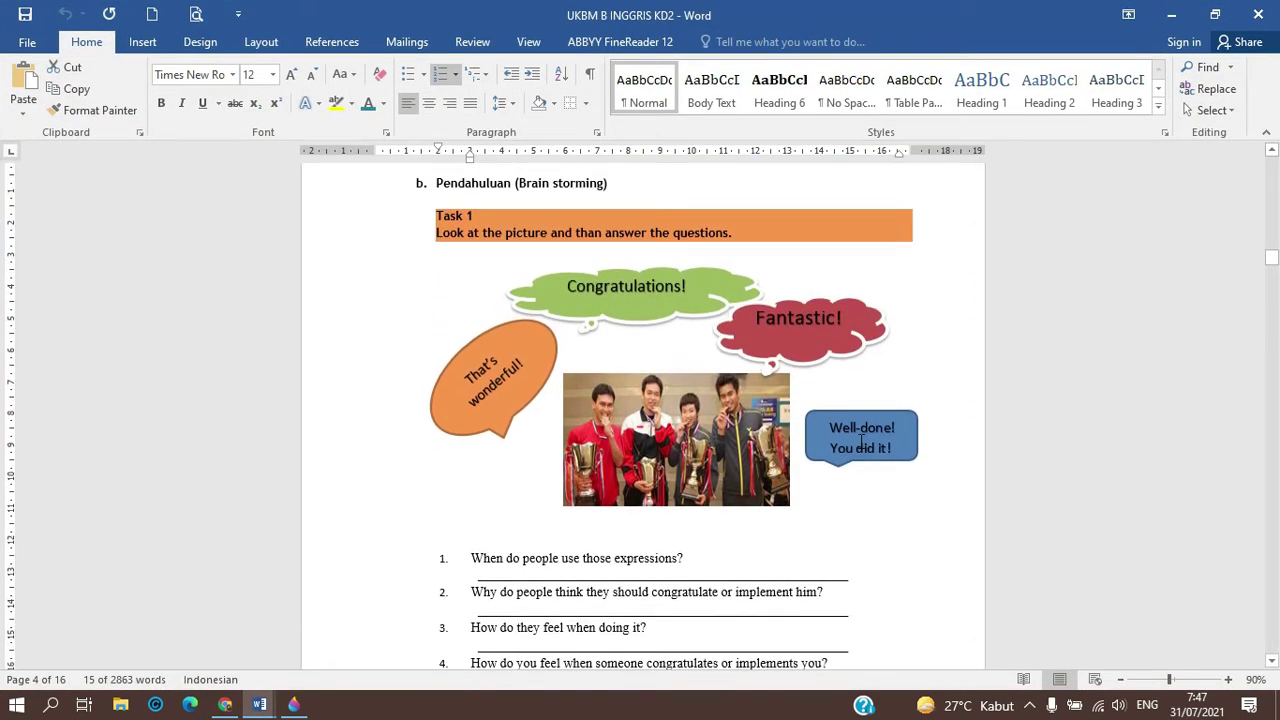
scroll(861, 441, "up", 2)
scroll(863, 412, "down", 2)
scroll(842, 526, "down", 1)
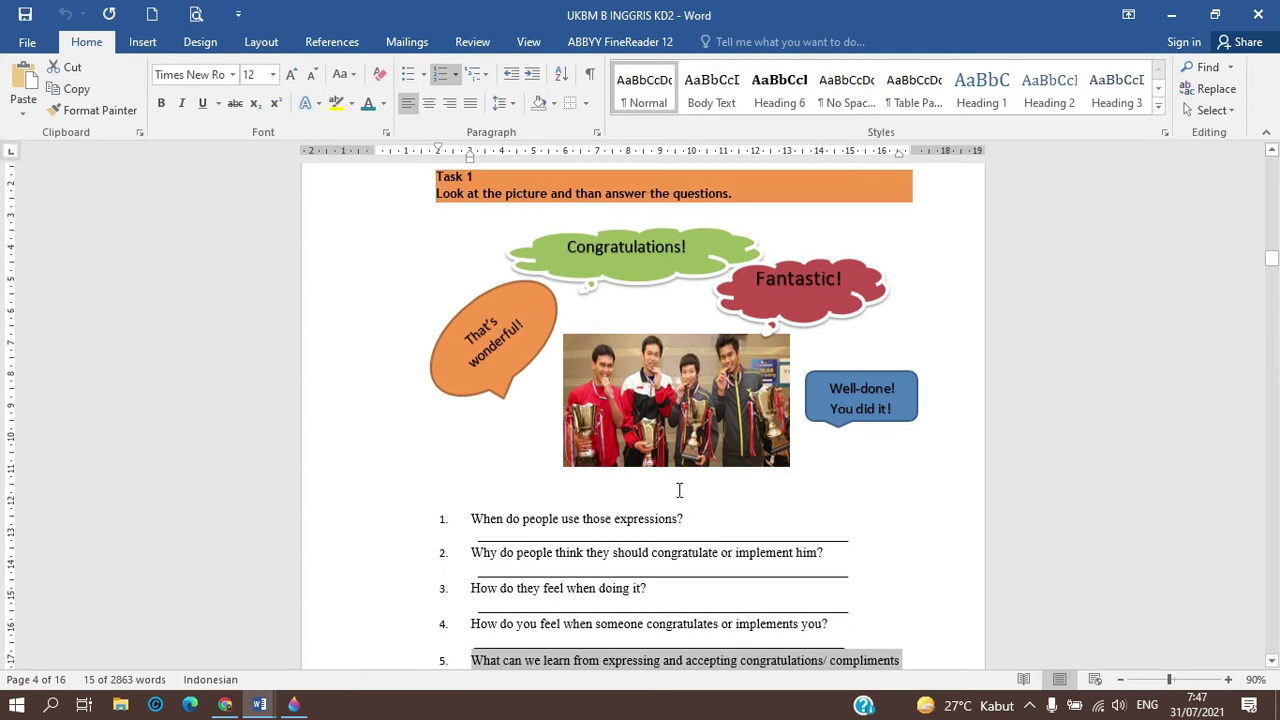
left_click(735, 404)
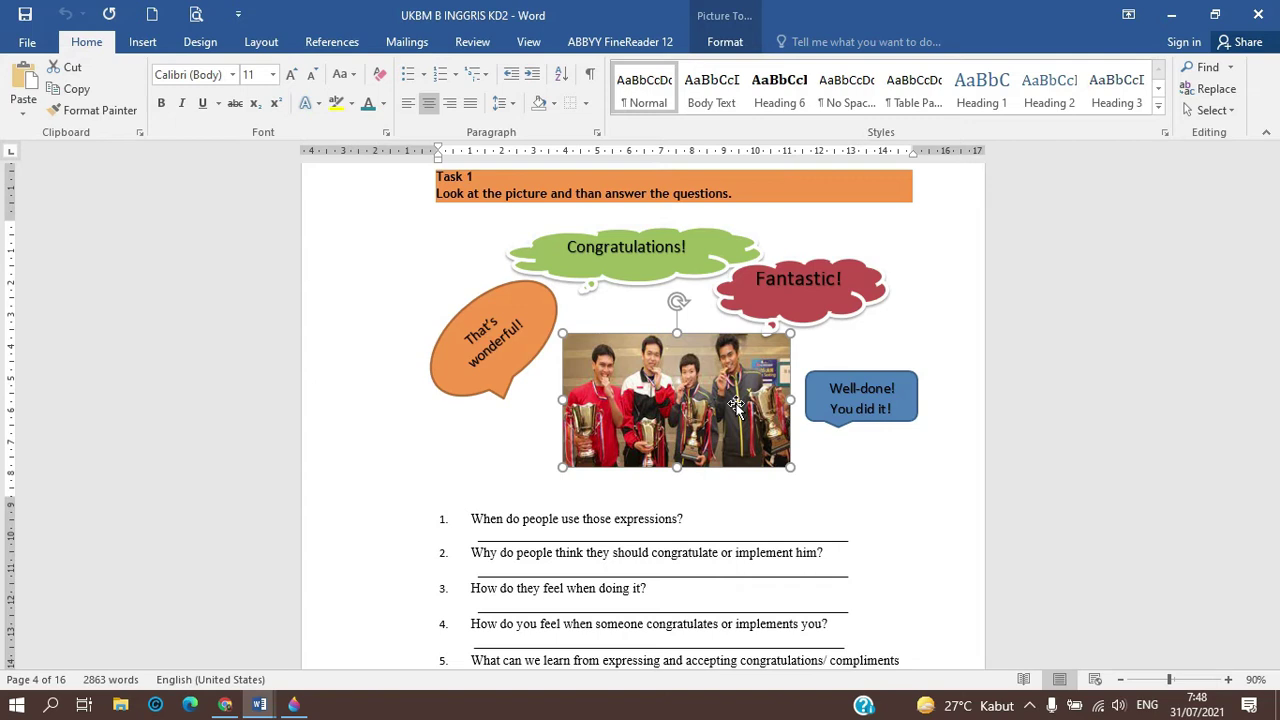
left_click(537, 320)
left_click(598, 310)
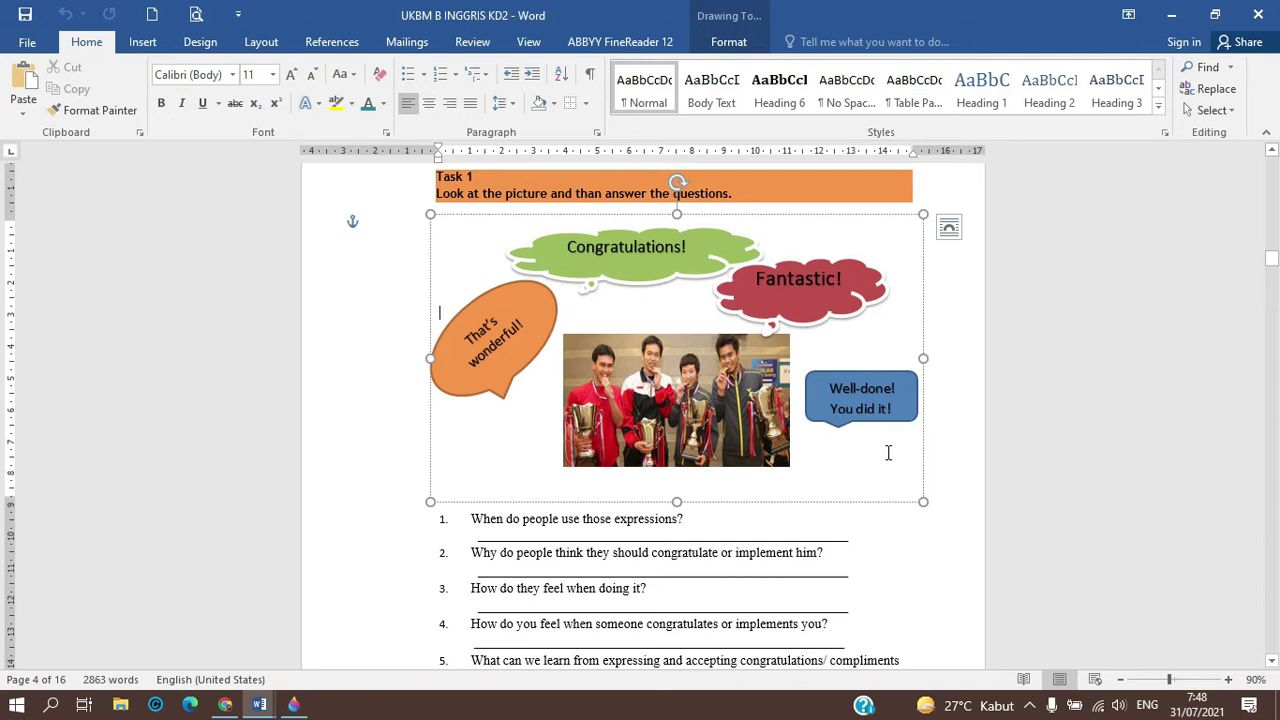
left_click(948, 387)
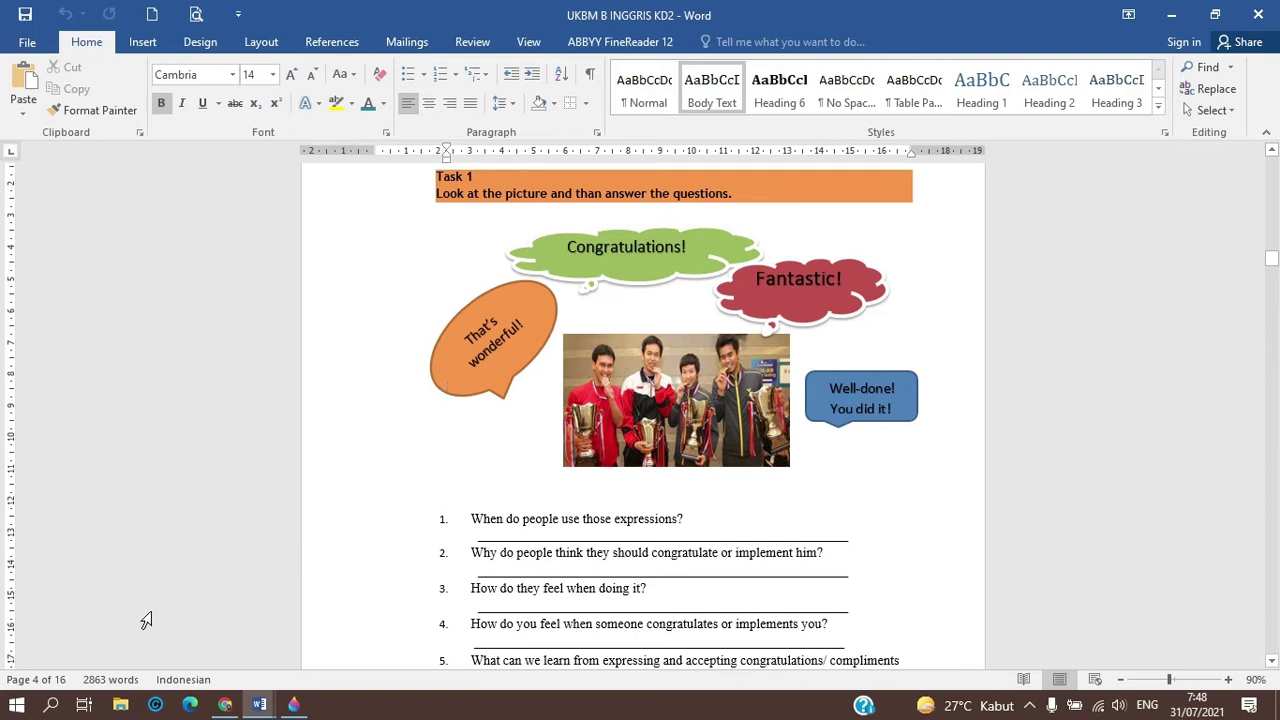
- Open Snipping Tool and capture the Task 1 illustration, including the photo and all four speech bubbles
left_click(52, 708)
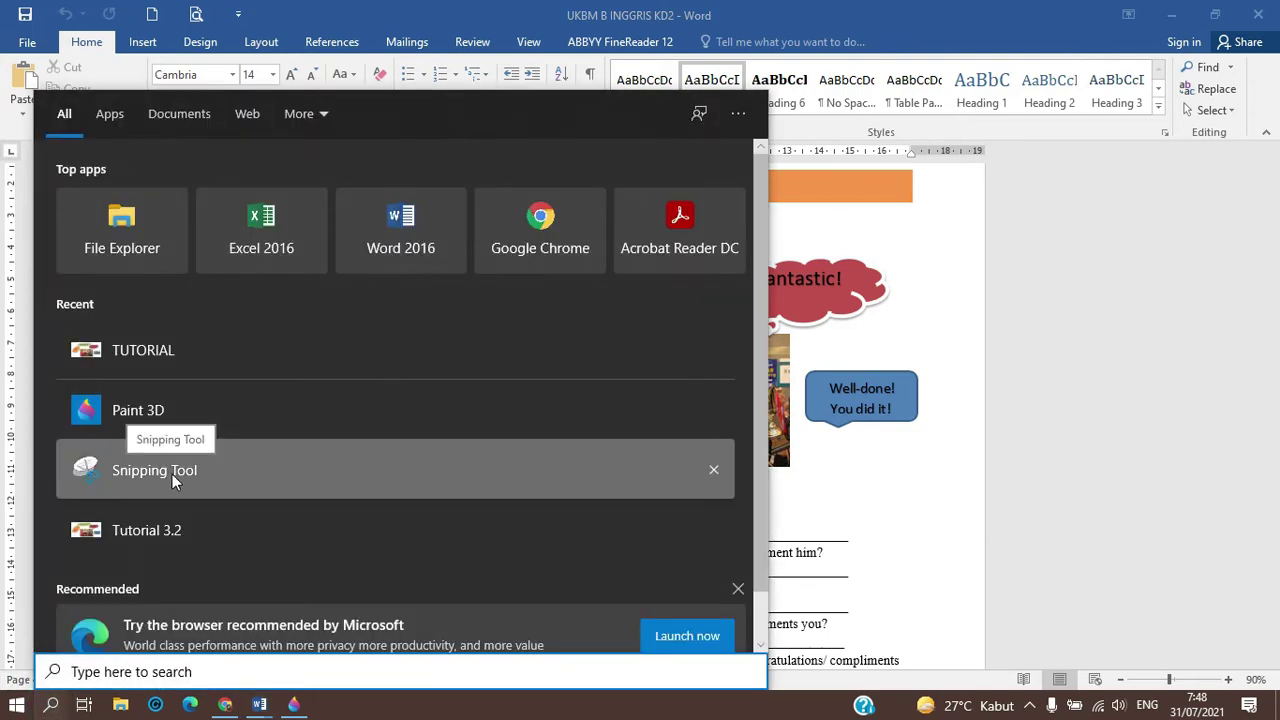
left_click(172, 474)
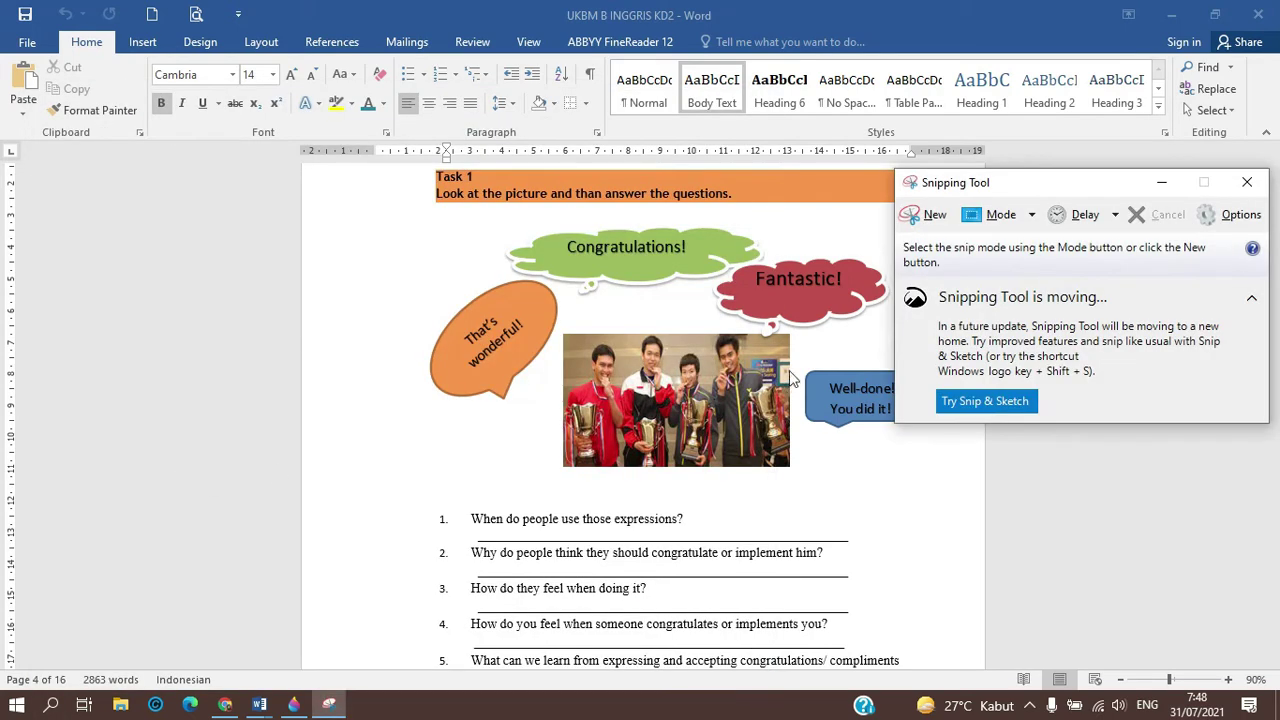
left_click(930, 216)
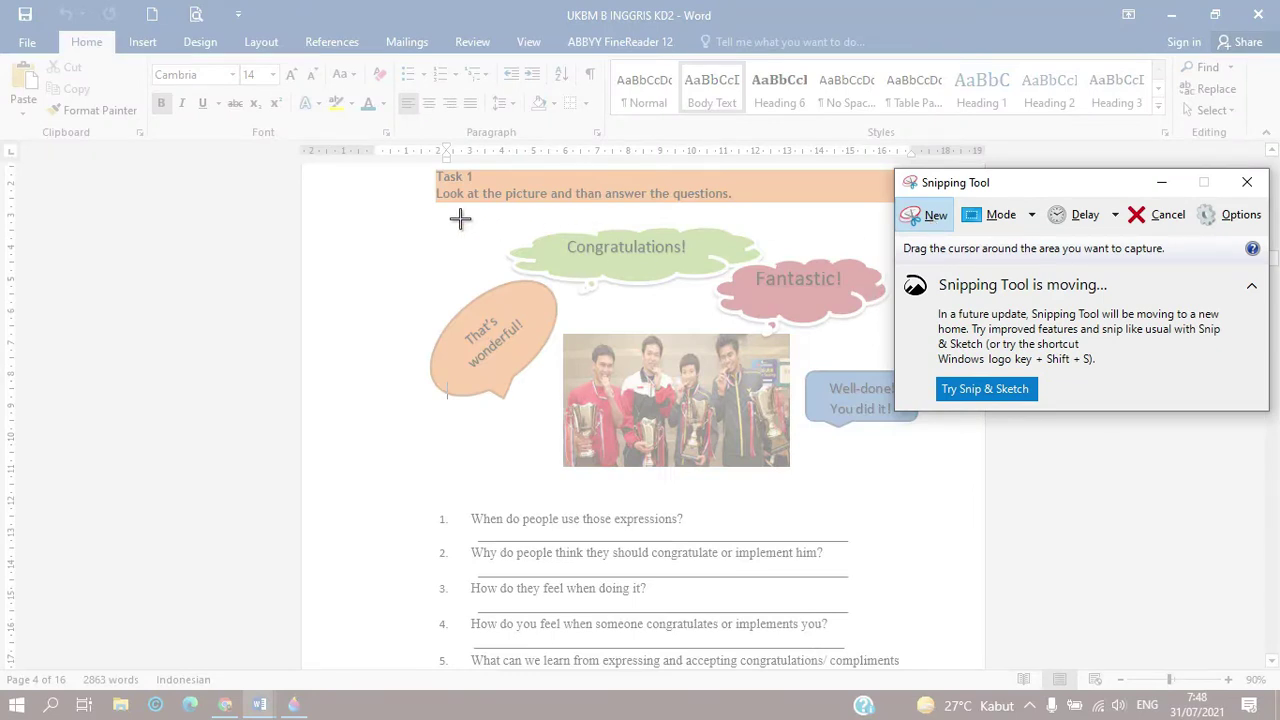
left_click_drag(415, 215, 929, 478)
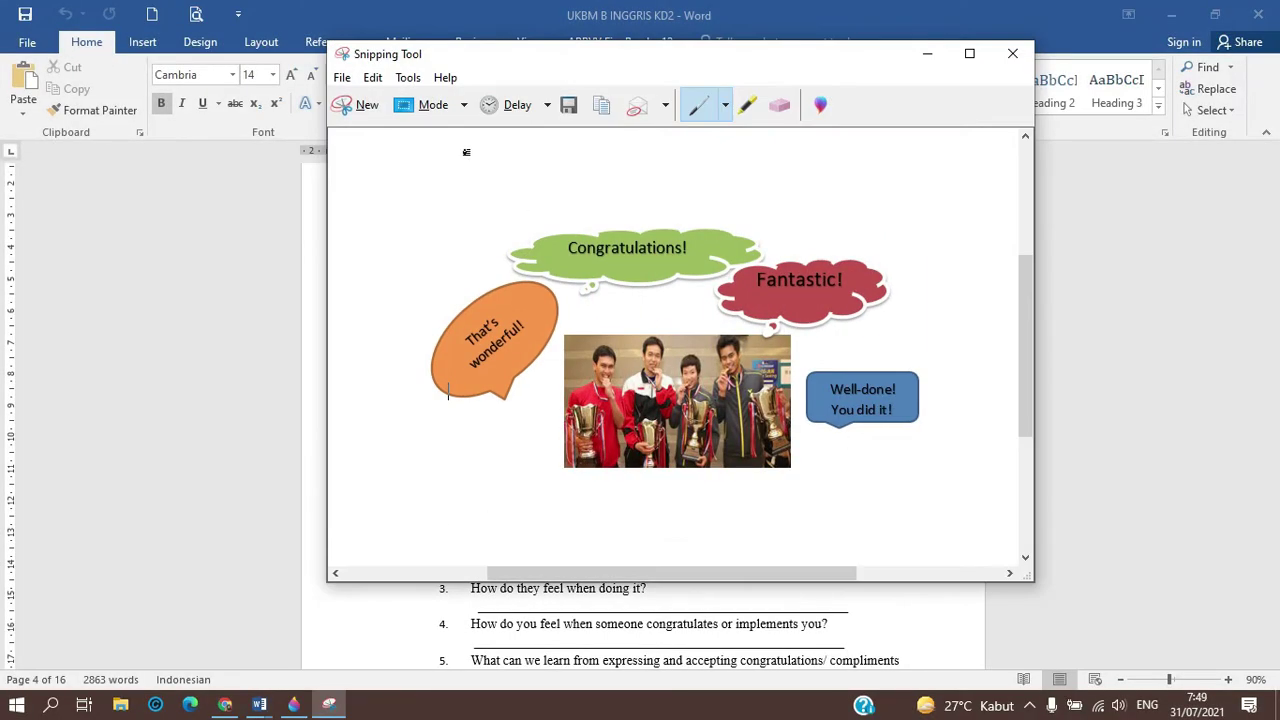
- Save the snip as a JPEG file named gambar 33 in the Pictures folder and close Snipping Tool
left_click(569, 107)
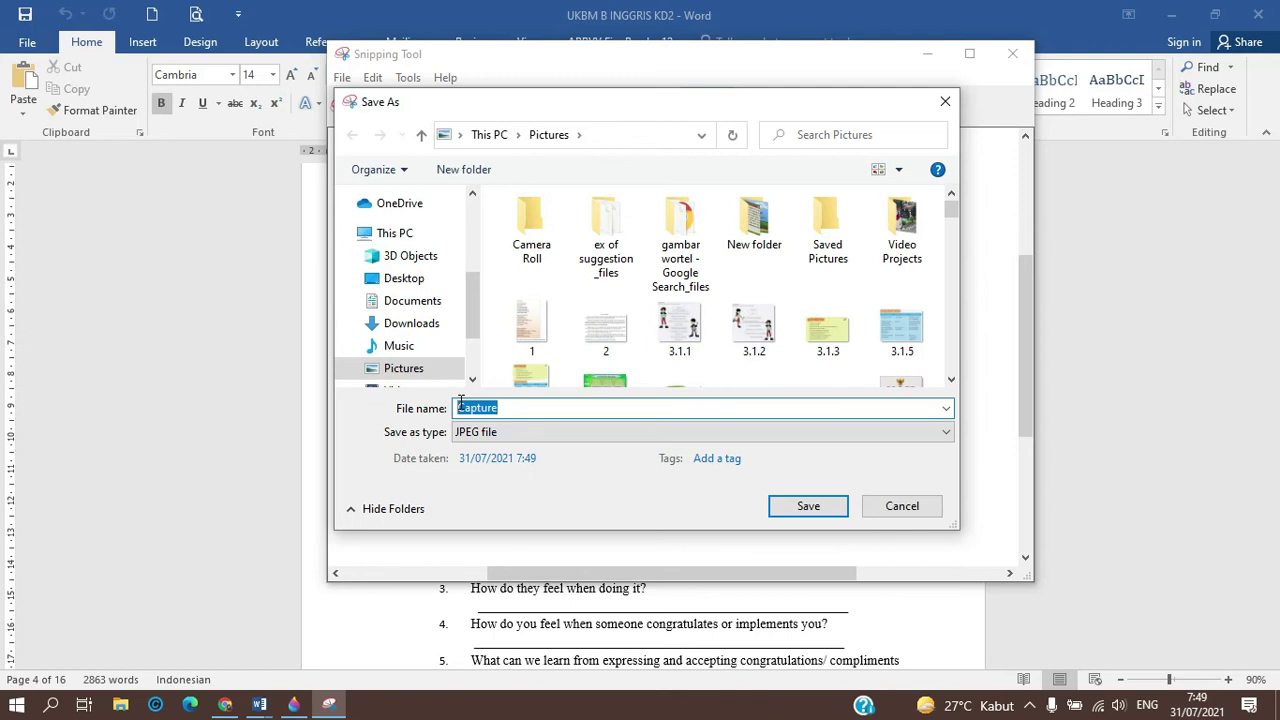
type("gm")
key("BackSpace")
type("ambar 33")
key("ctrl+a")
left_click(808, 507)
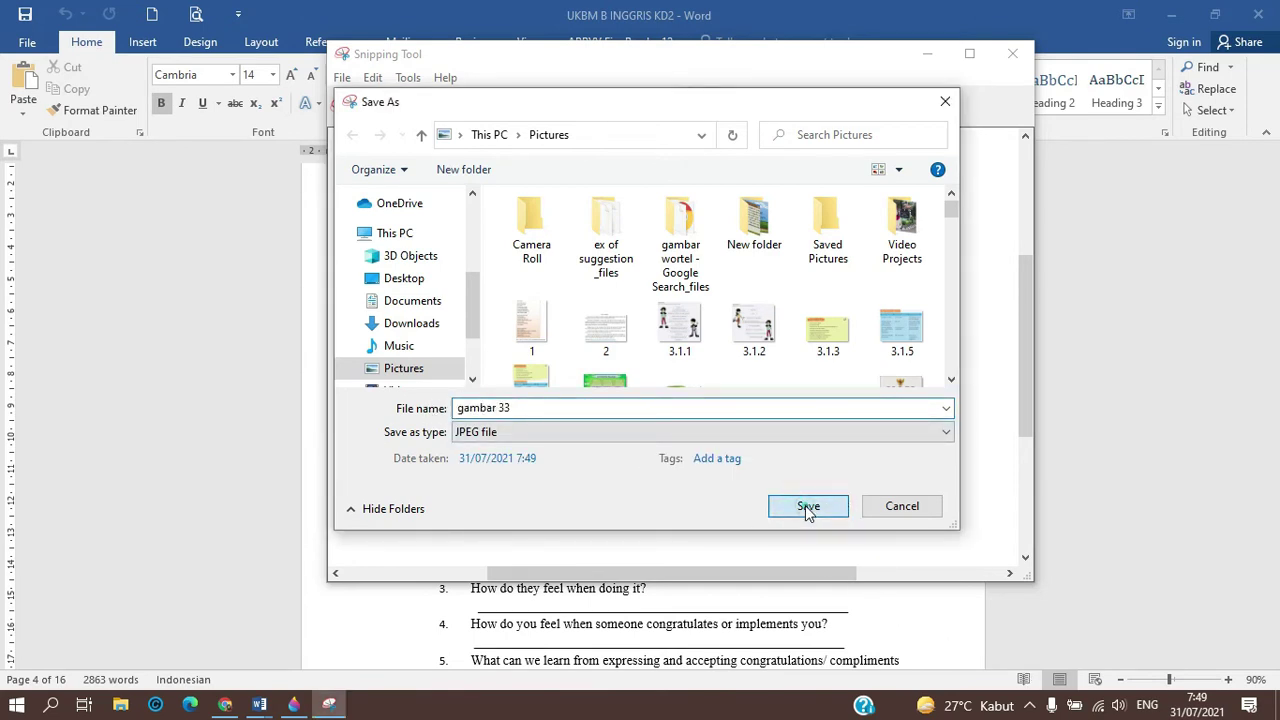
left_click(1013, 54)
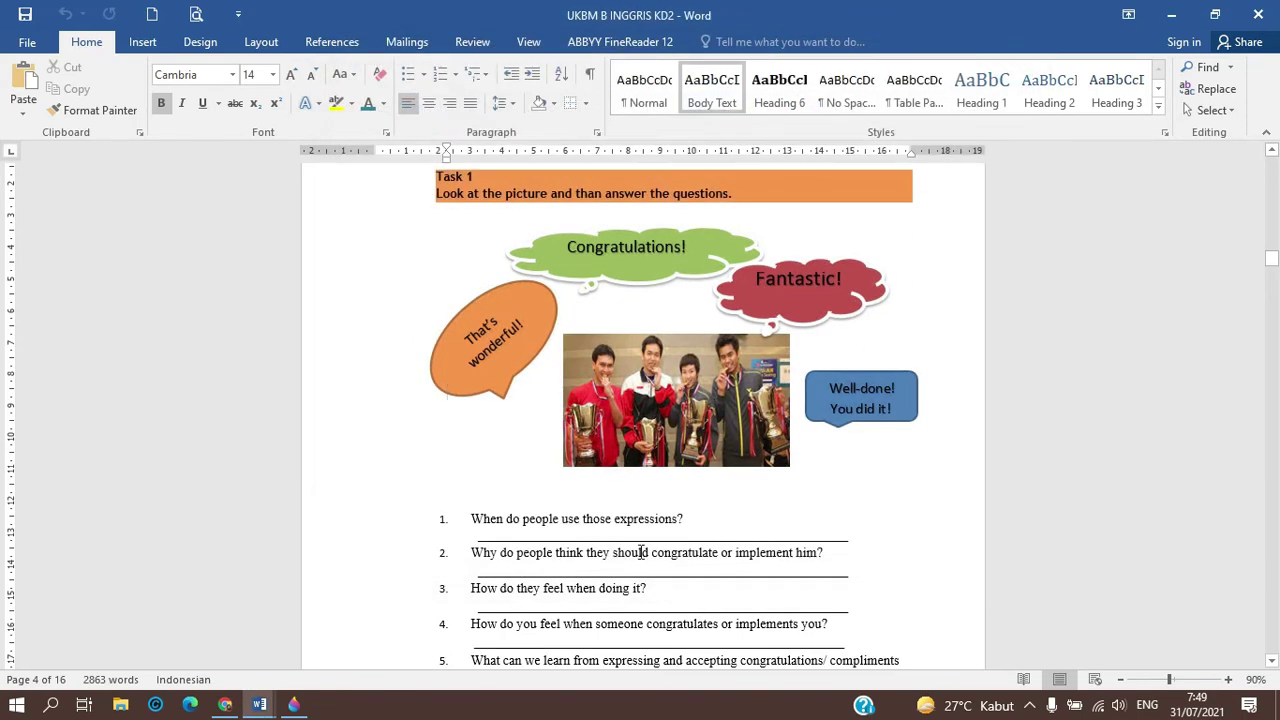
- Copy "Look at the picture and than answer the questions" from the Word document into the essay page's title in Chrome
mouse_move(225, 706)
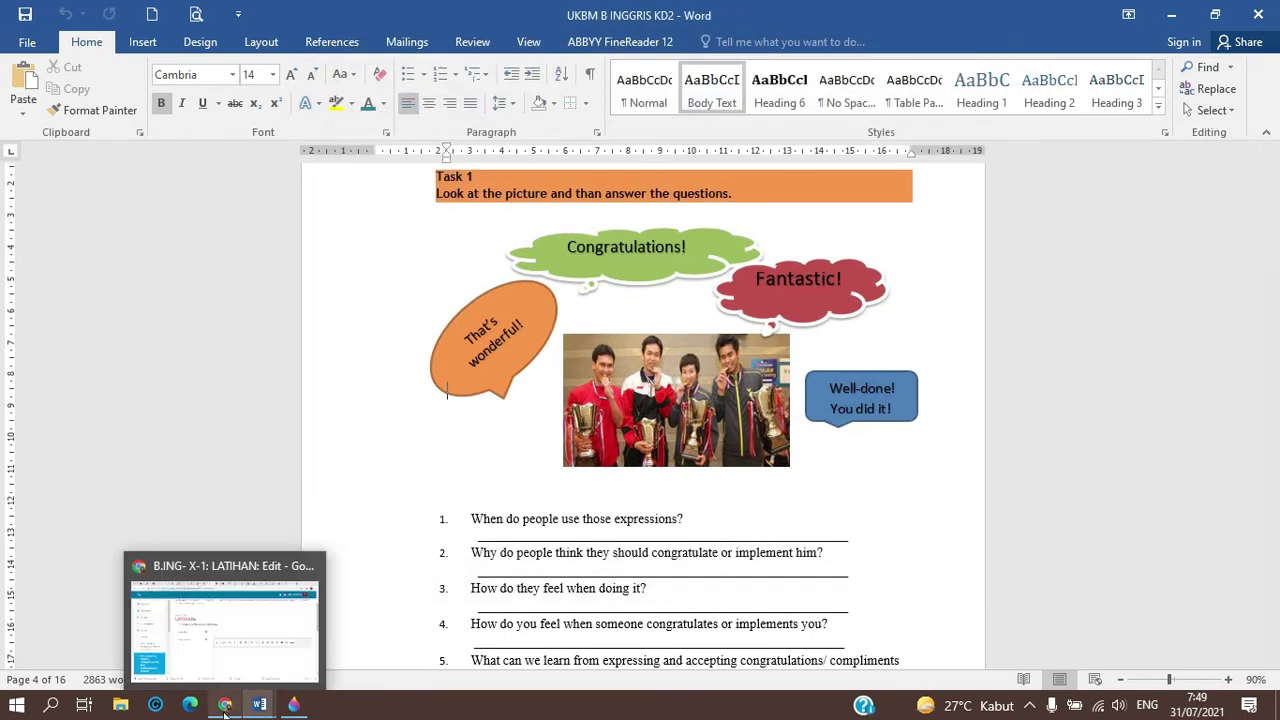
left_click(240, 658)
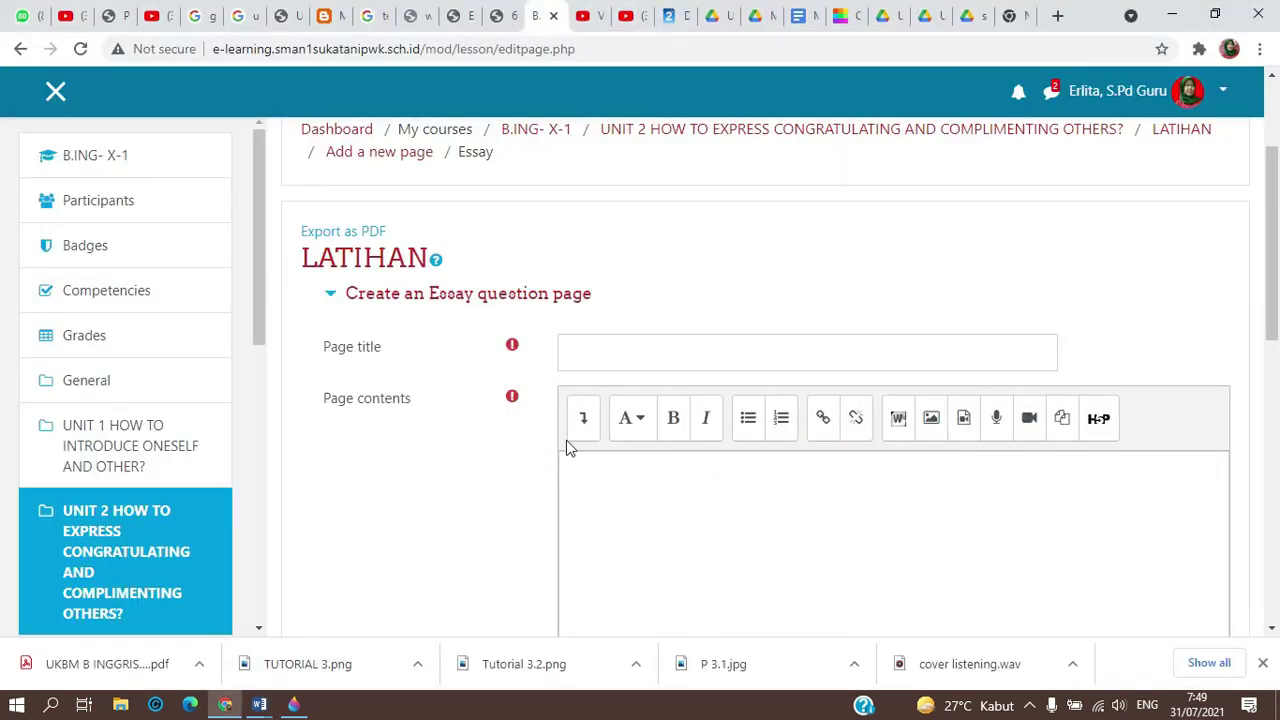
scroll(588, 354, "down", 2)
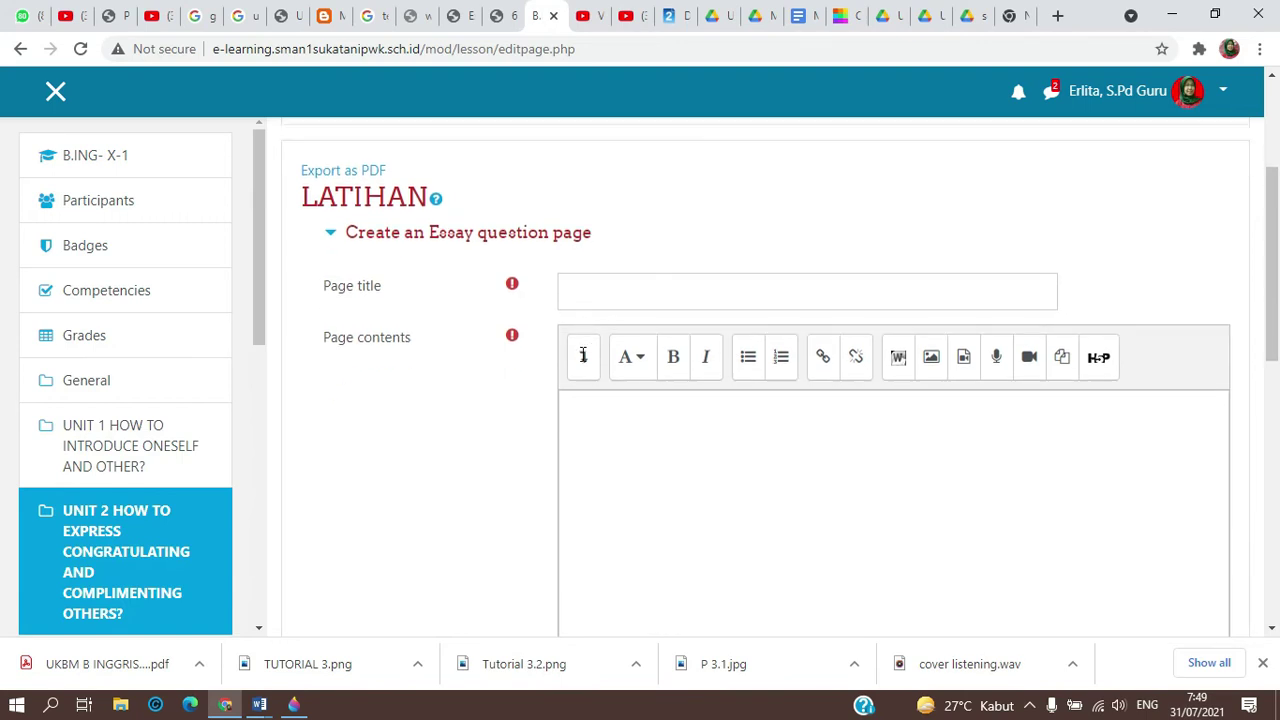
scroll(583, 354, "up", 1)
left_click(579, 269)
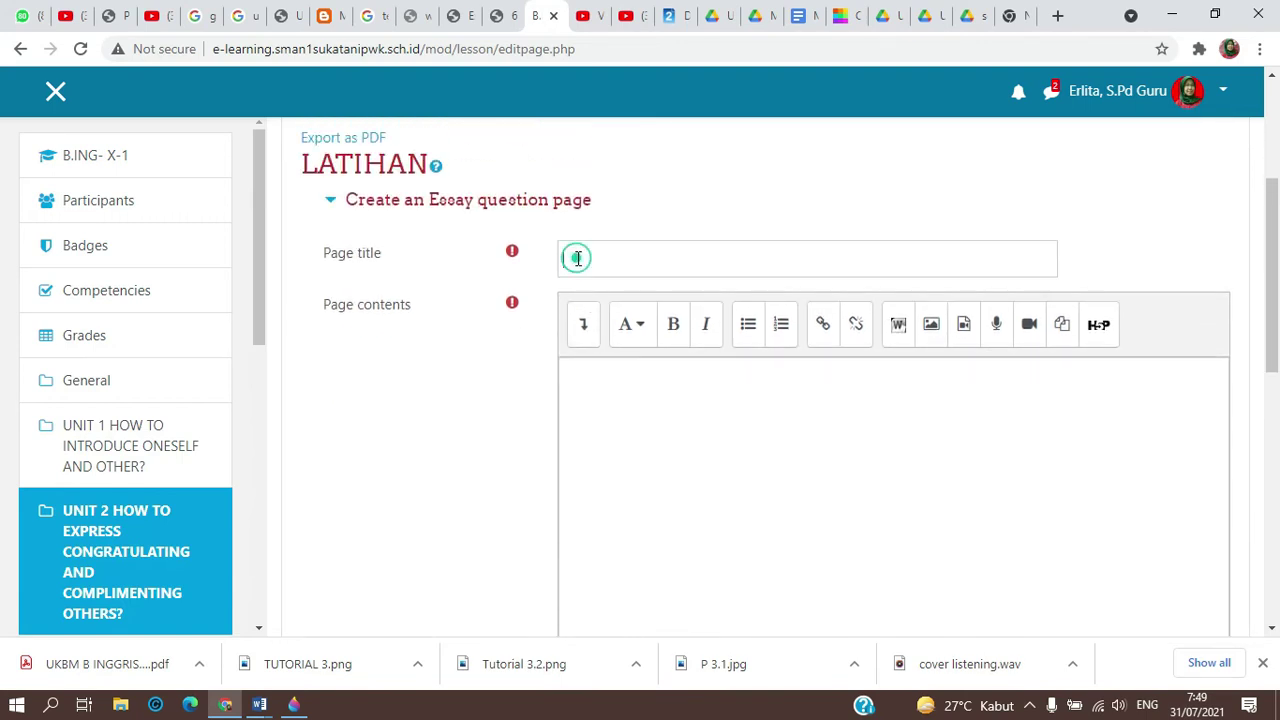
mouse_move(262, 708)
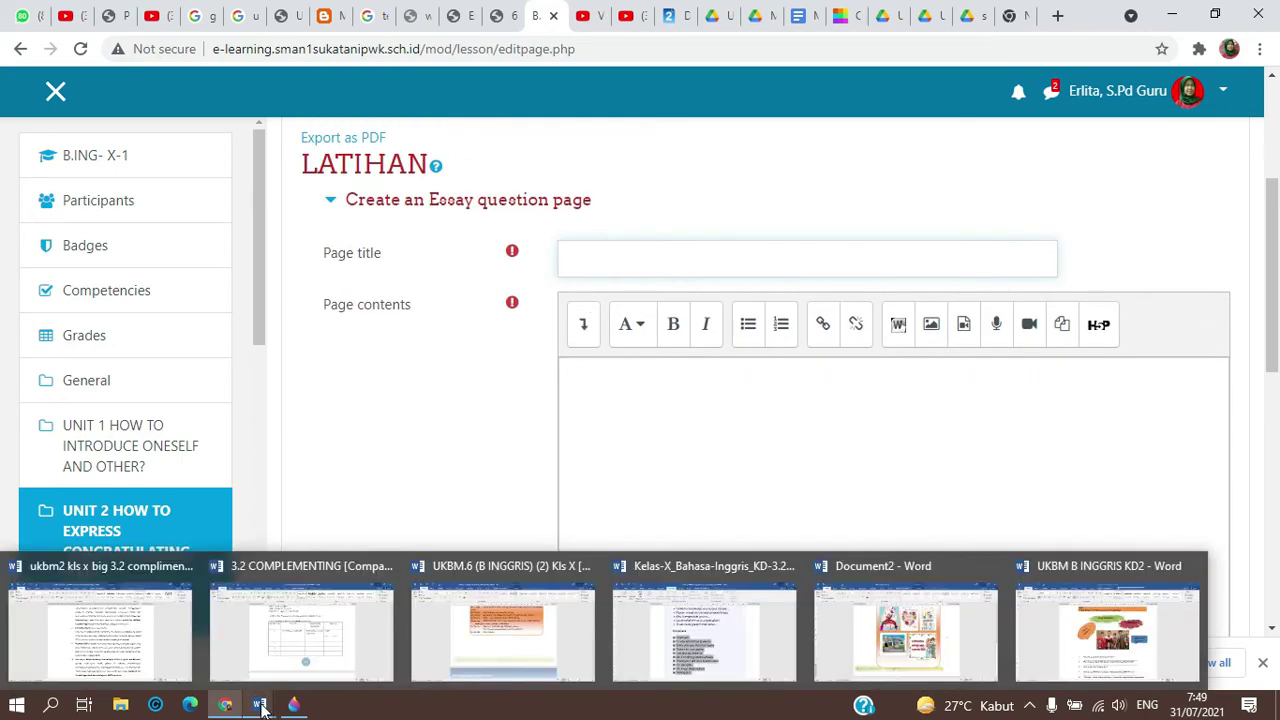
left_click(1072, 666)
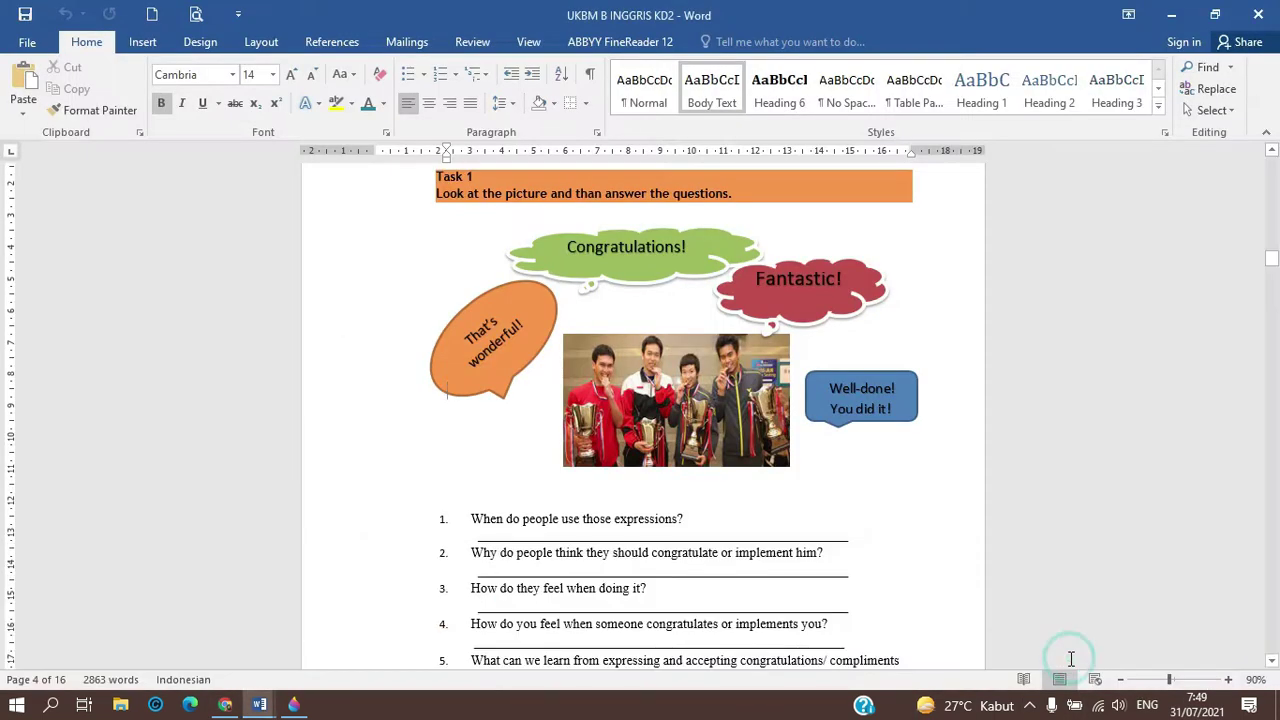
left_click_drag(436, 197, 718, 209)
key("ctrl+c")
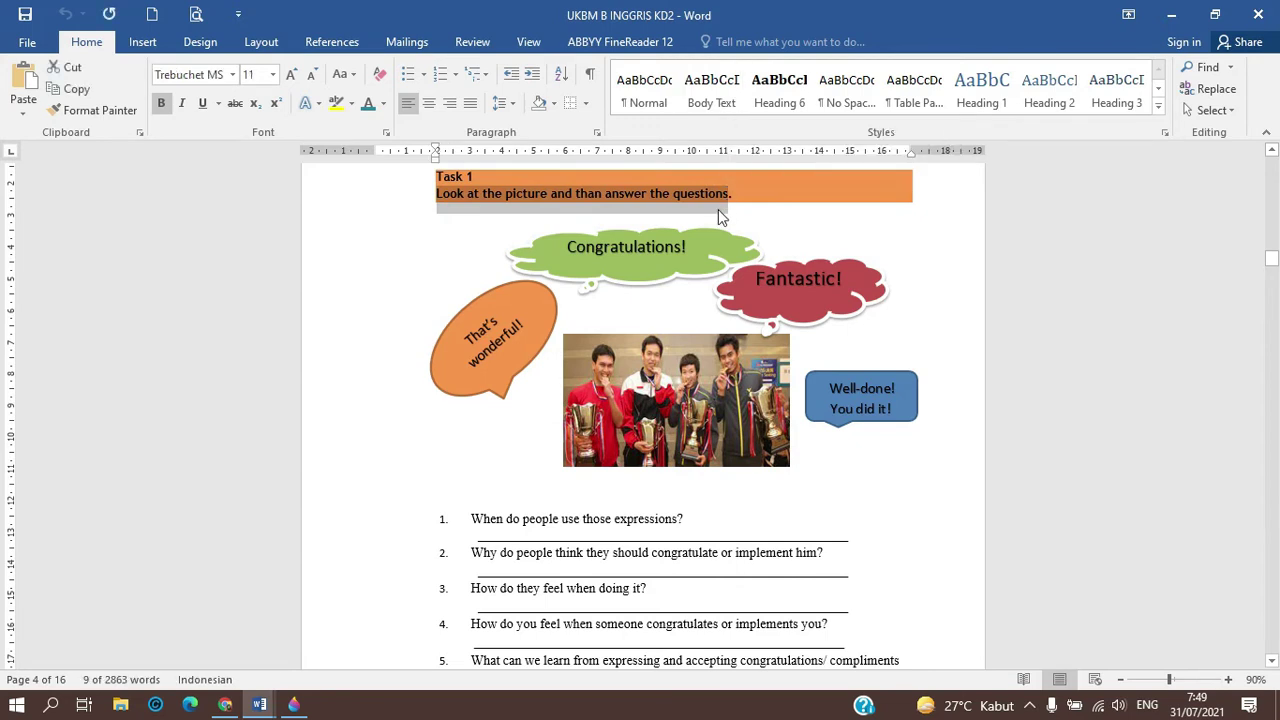
key("alt+Tab")
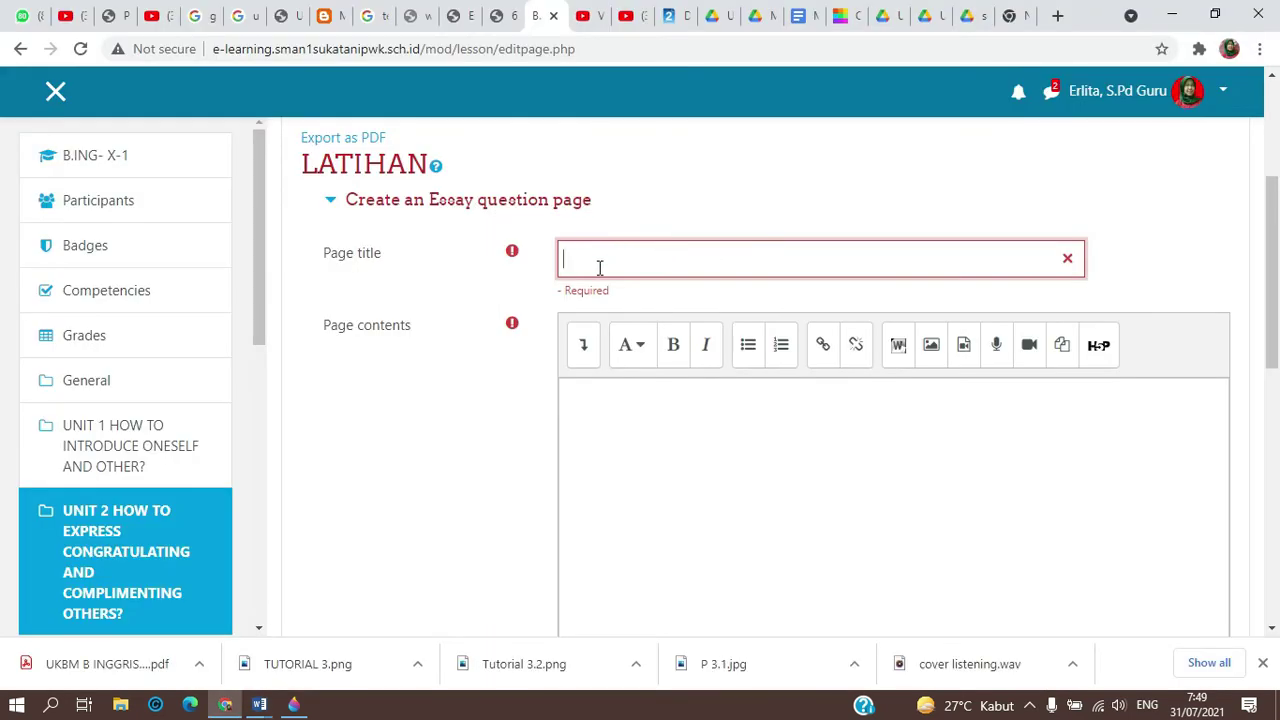
key("ctrl+v")
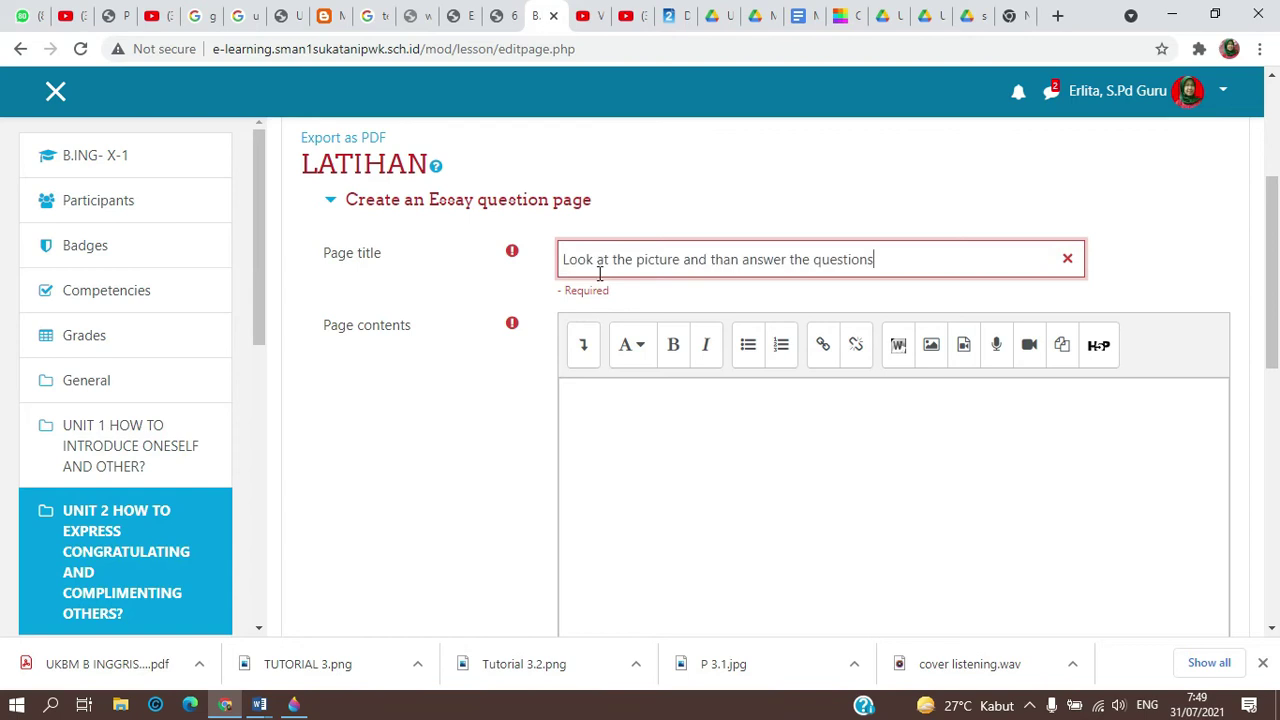
- Copy the question "When do people use those expressions?" from the Word document into the essay page's contents in Chrome and remove its leading list number
left_click(578, 392)
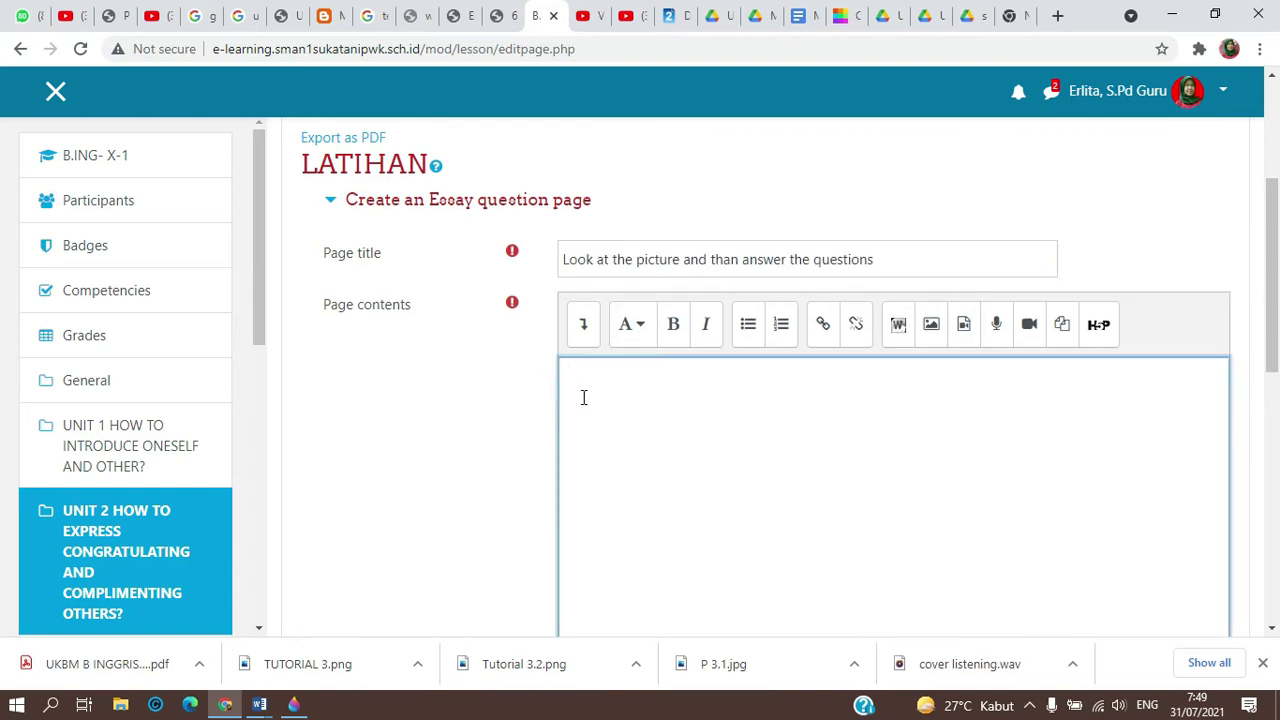
key("alt+Tab")
scroll(600, 490, "down", 2)
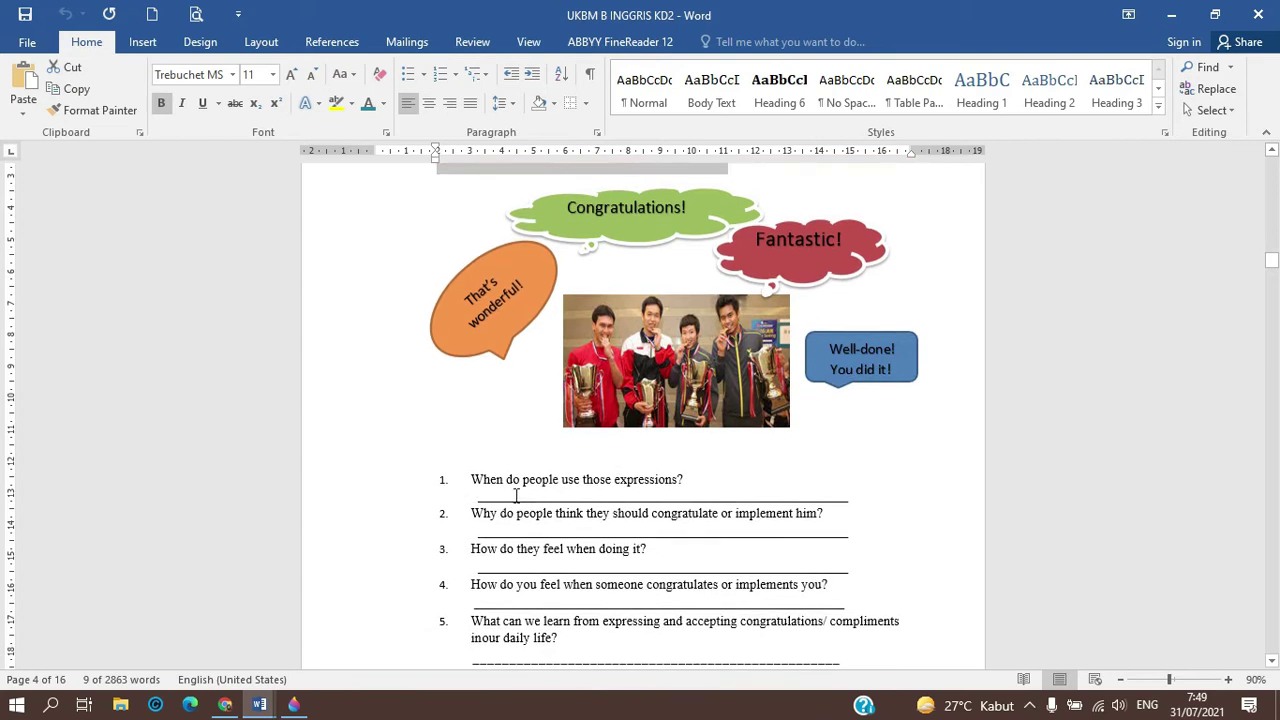
left_click_drag(474, 481, 692, 476)
key("ctrl+c")
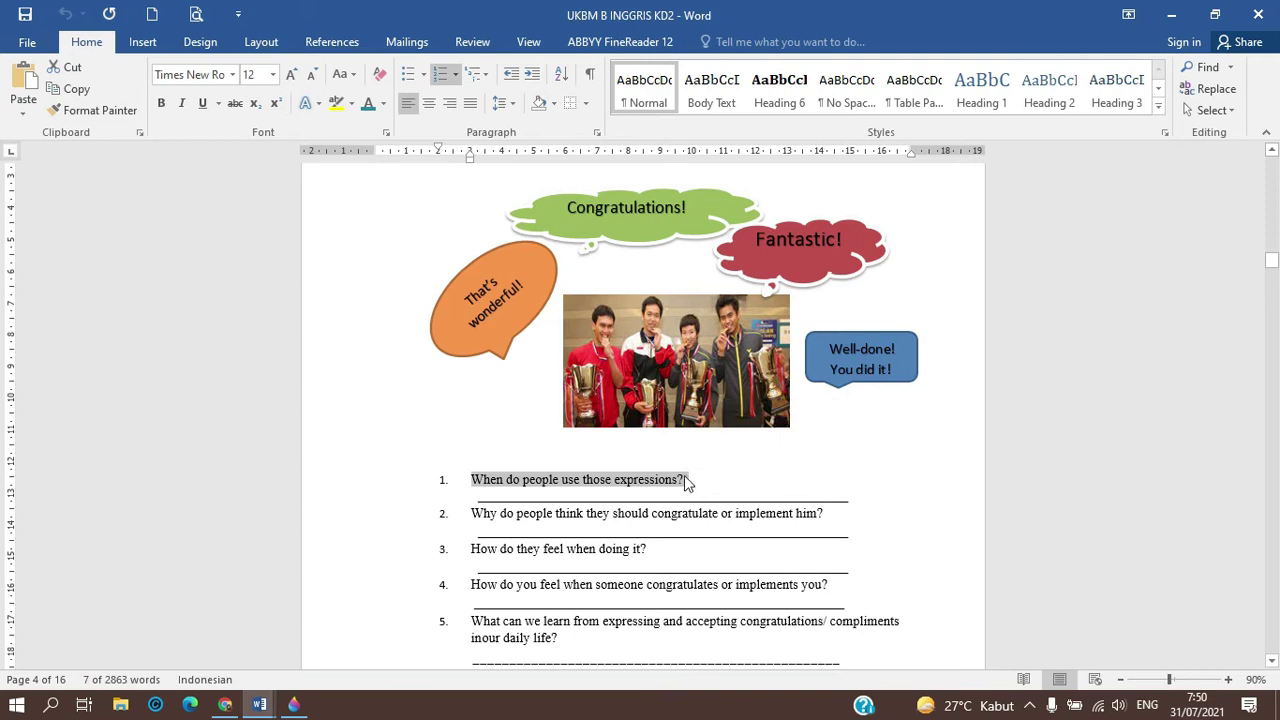
key("alt+Tab")
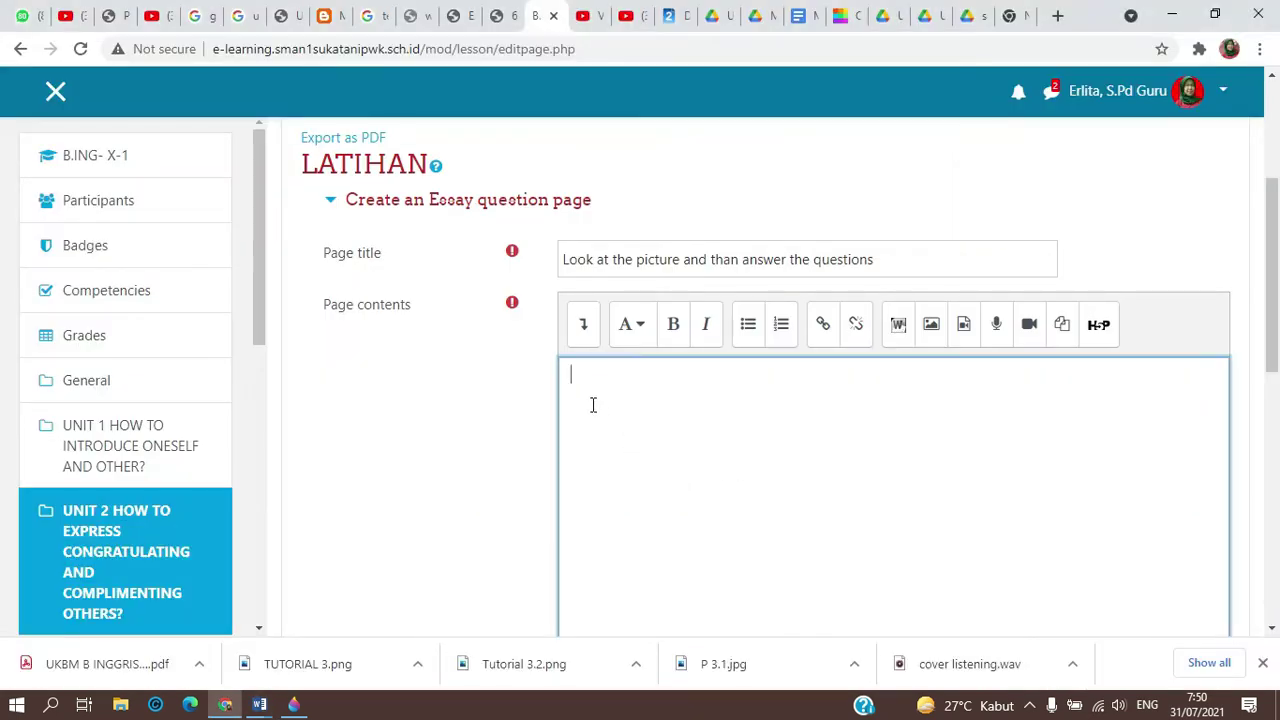
key("ctrl+v")
left_click(622, 375)
left_click_drag(622, 375, 564, 375)
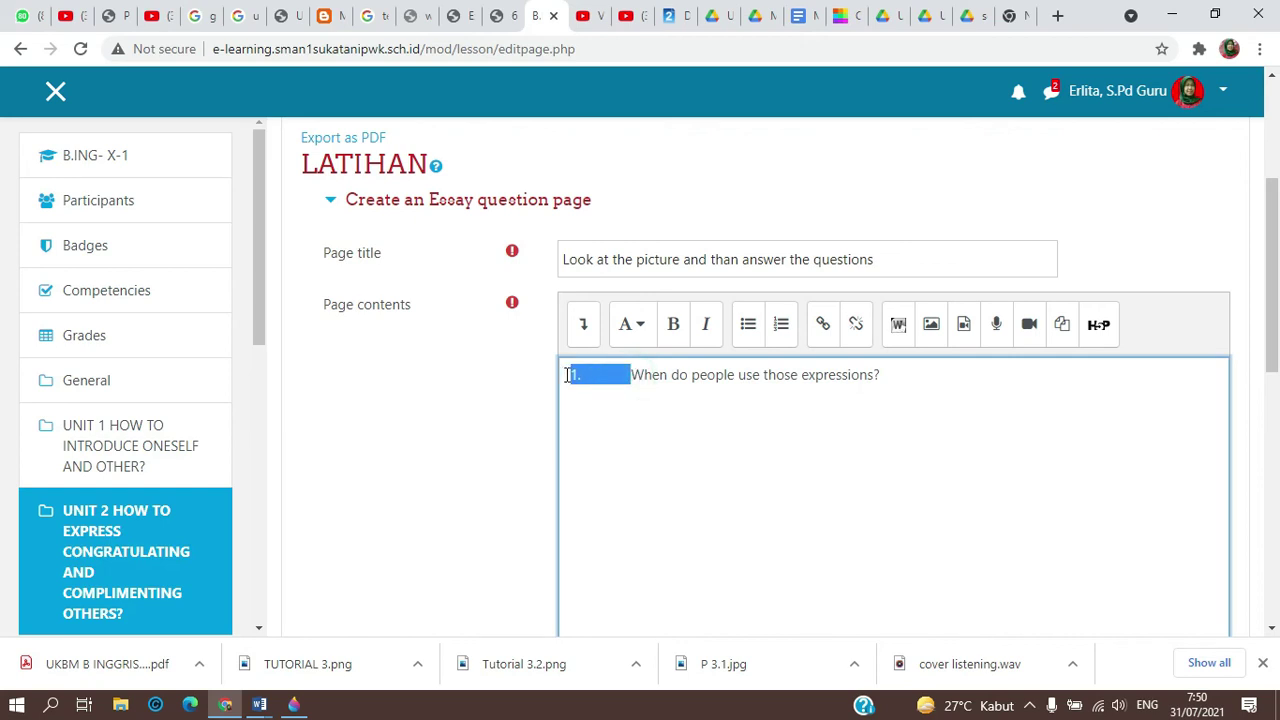
key("BackSpace")
- Format the question "When do people use those expressions?" as bold with the Heading (medium) style
left_click_drag(571, 375, 829, 381)
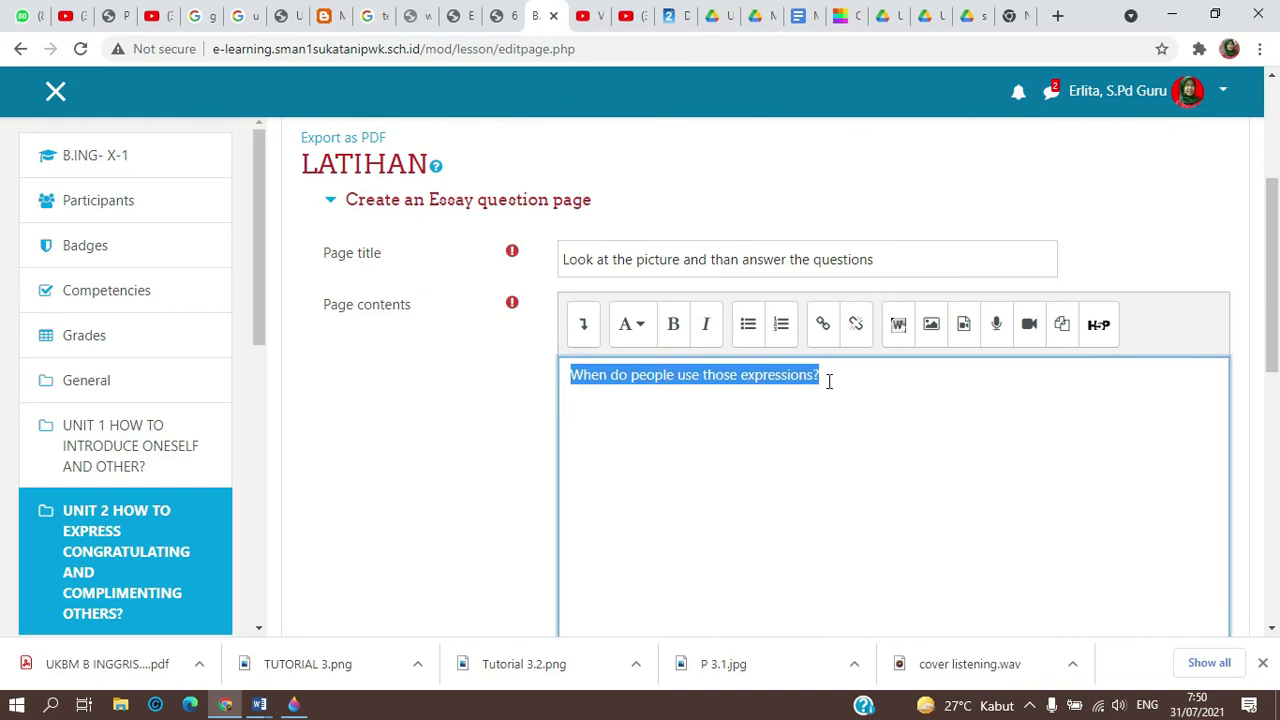
left_click(675, 326)
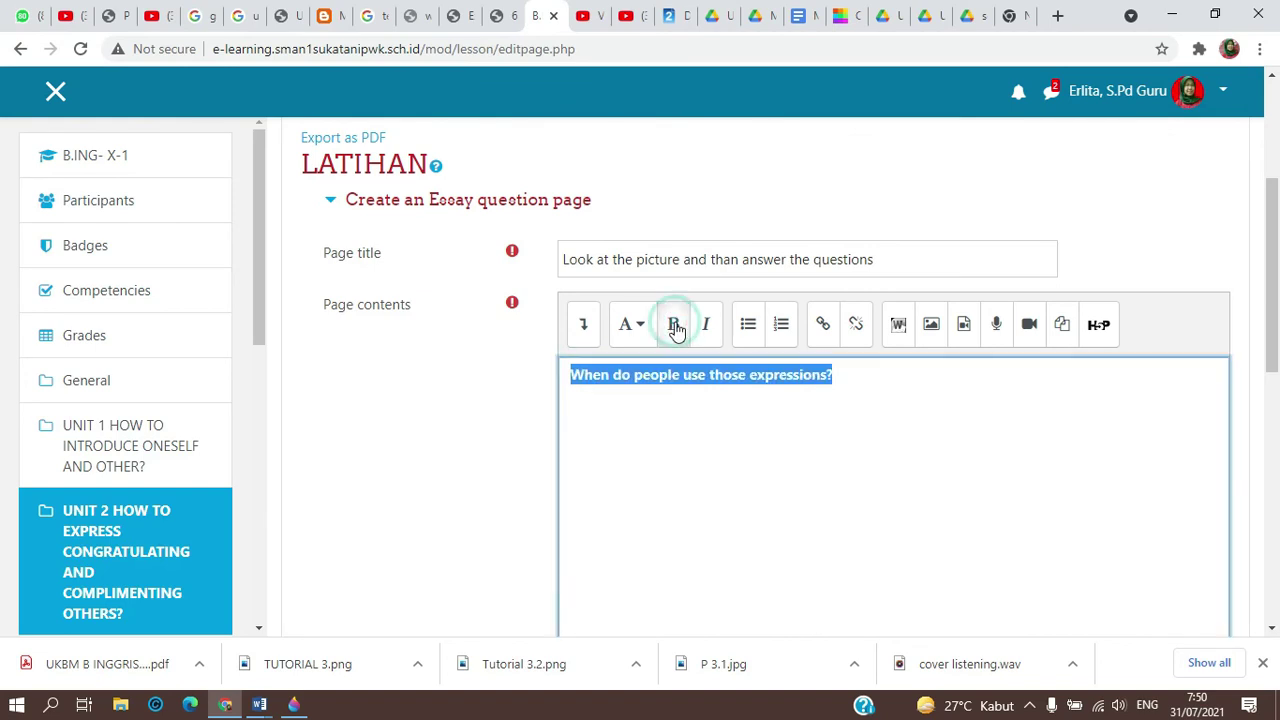
left_click(640, 328)
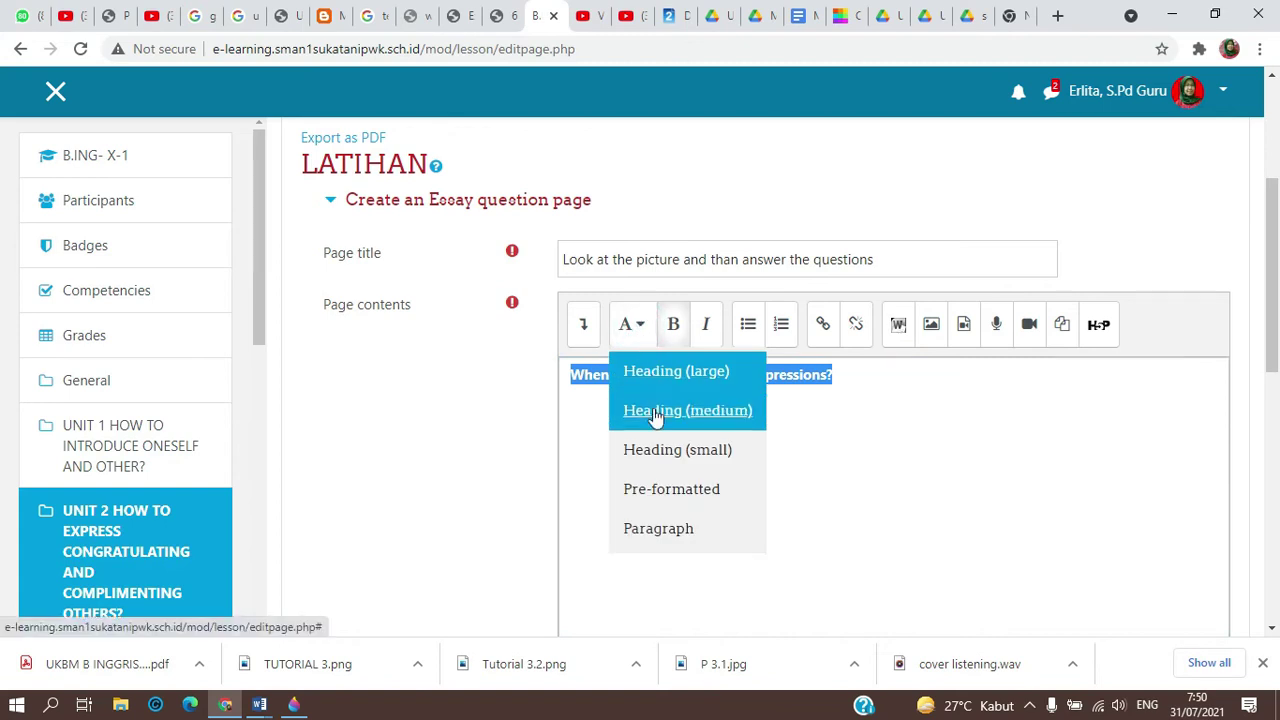
left_click(655, 415)
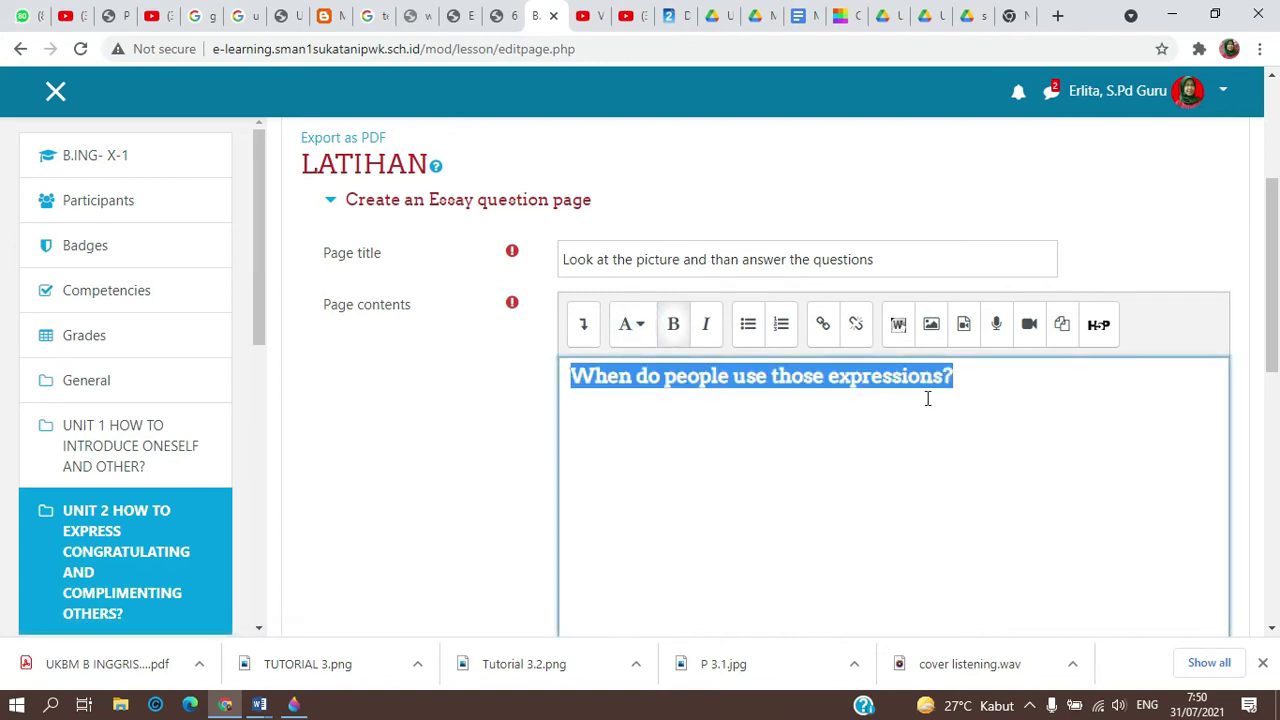
left_click(707, 331)
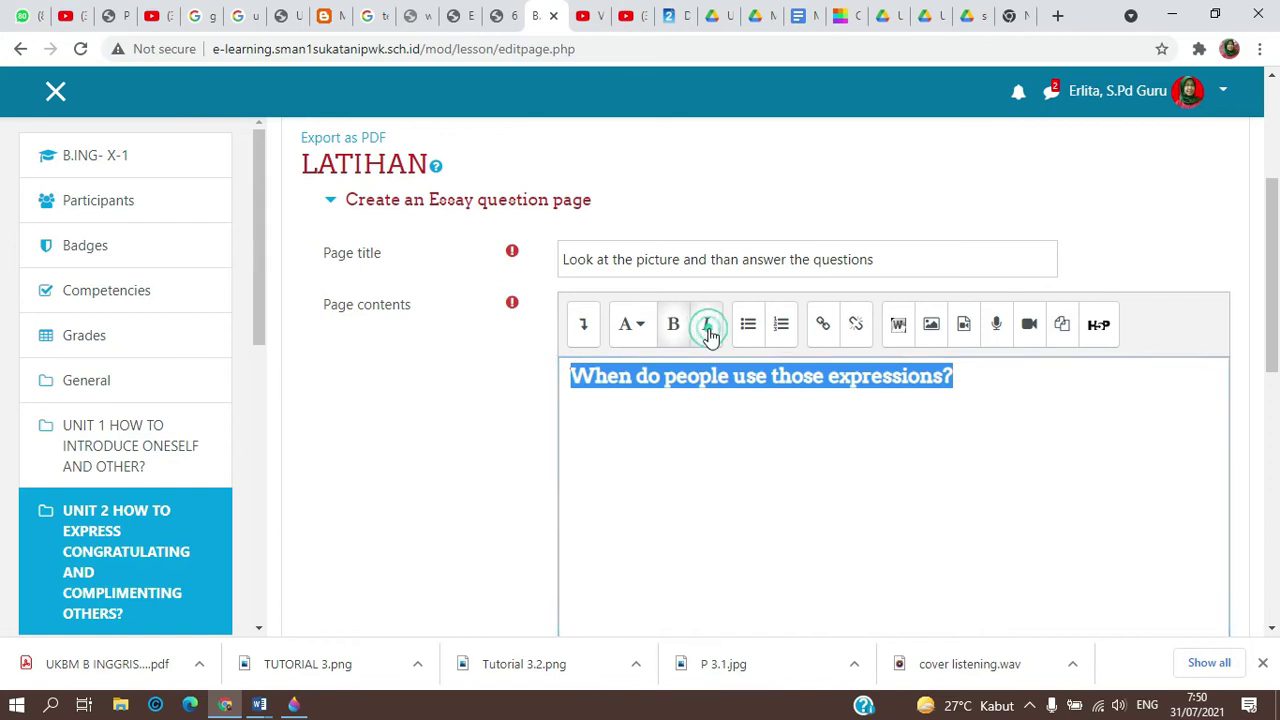
left_click(707, 331)
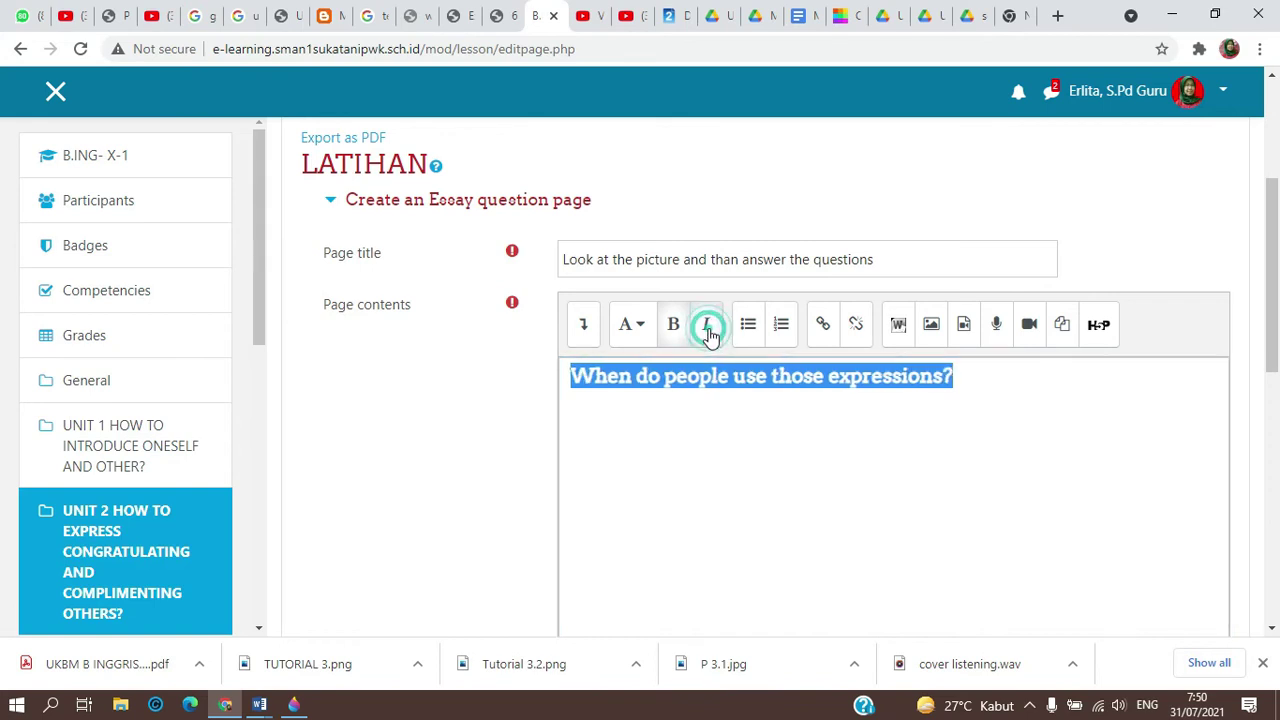
- Add a line below the question and choose gambar 33.JPG from the Pictures folder as the image to upload there
left_click(863, 441)
left_click(958, 381)
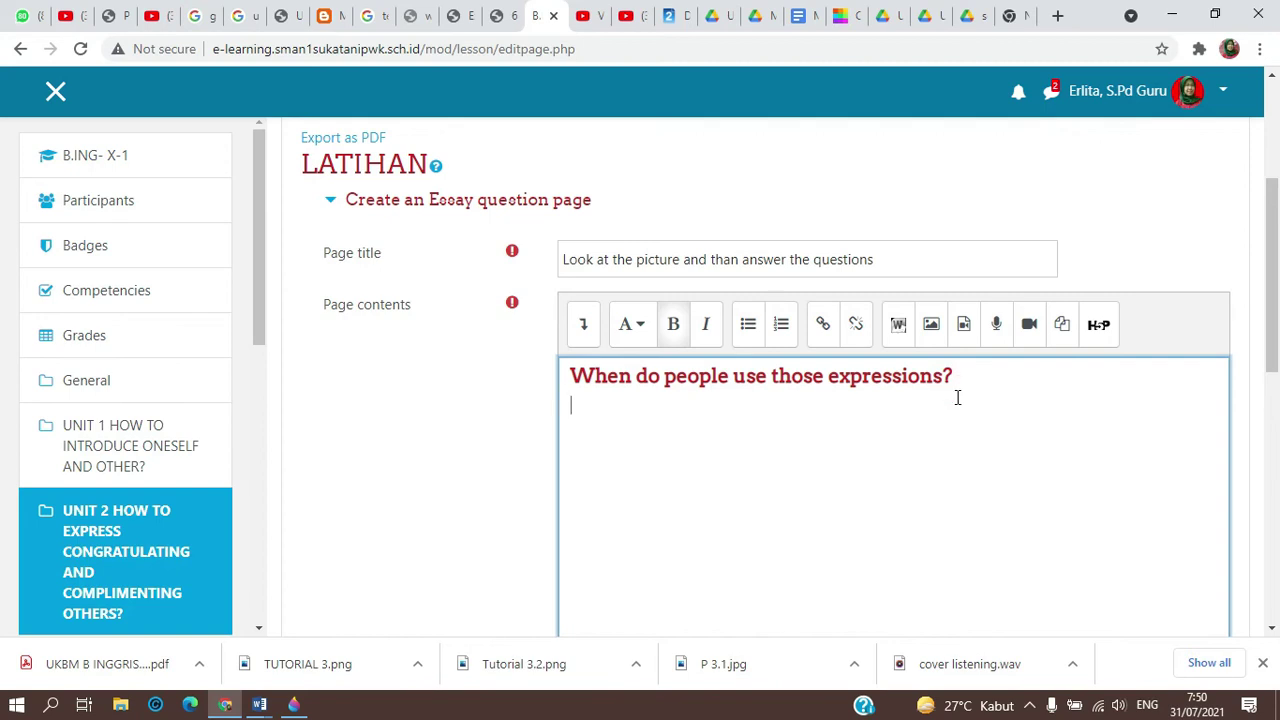
left_click(930, 328)
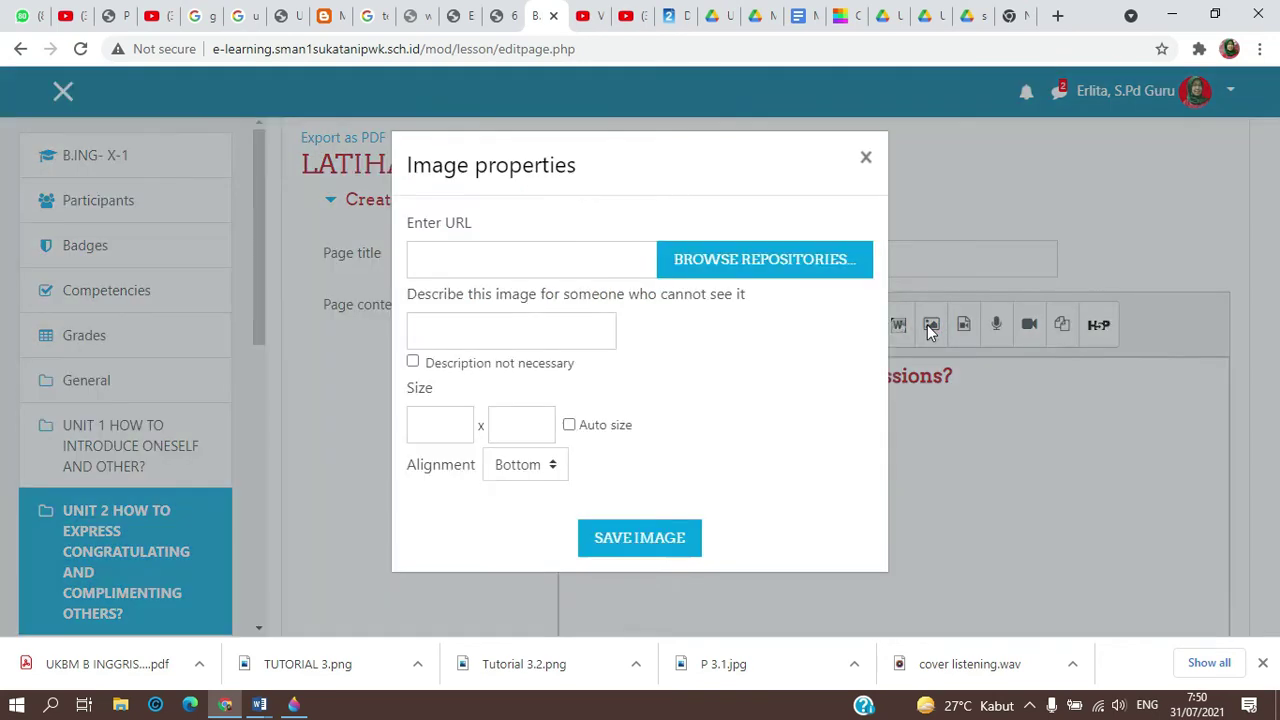
left_click(745, 262)
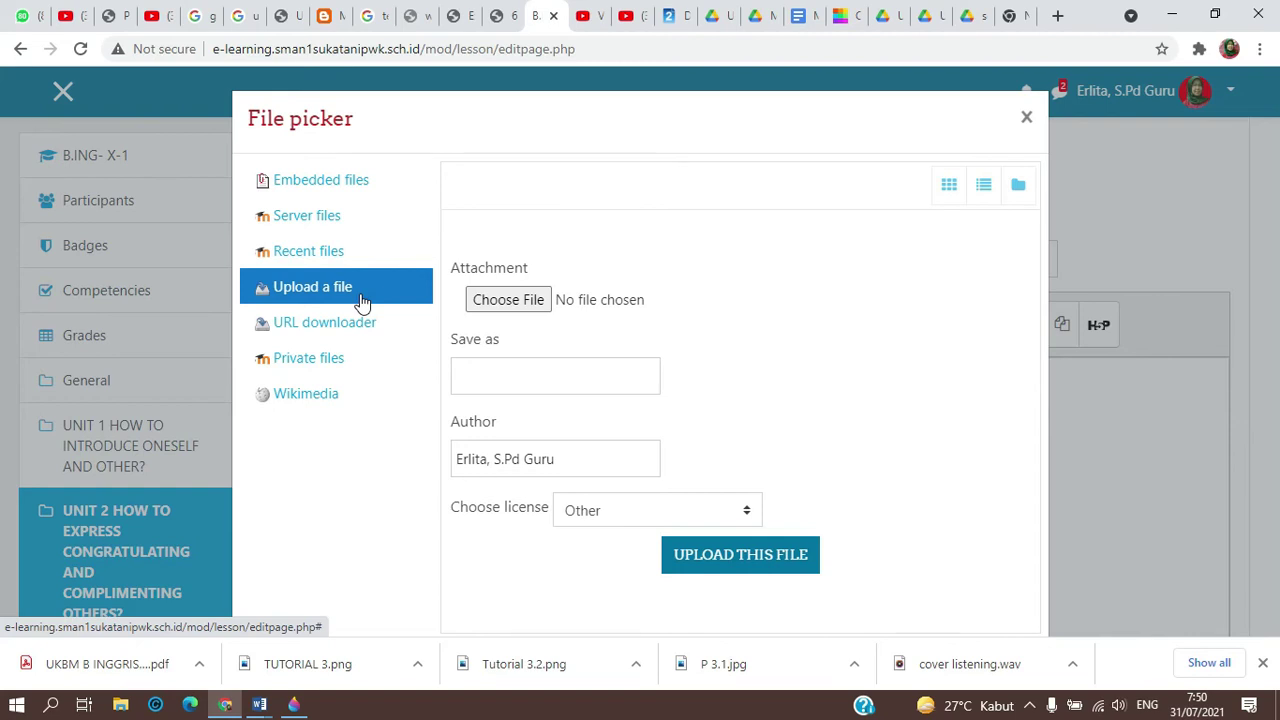
left_click(515, 302)
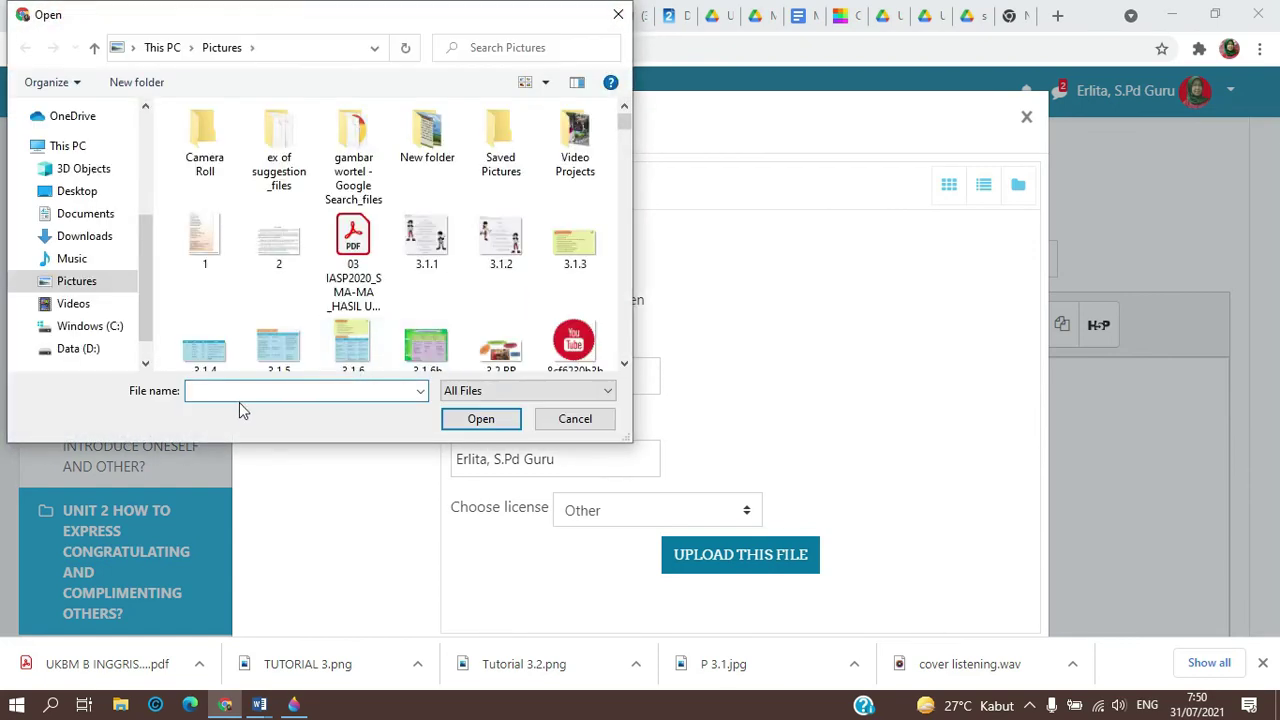
type("gambar")
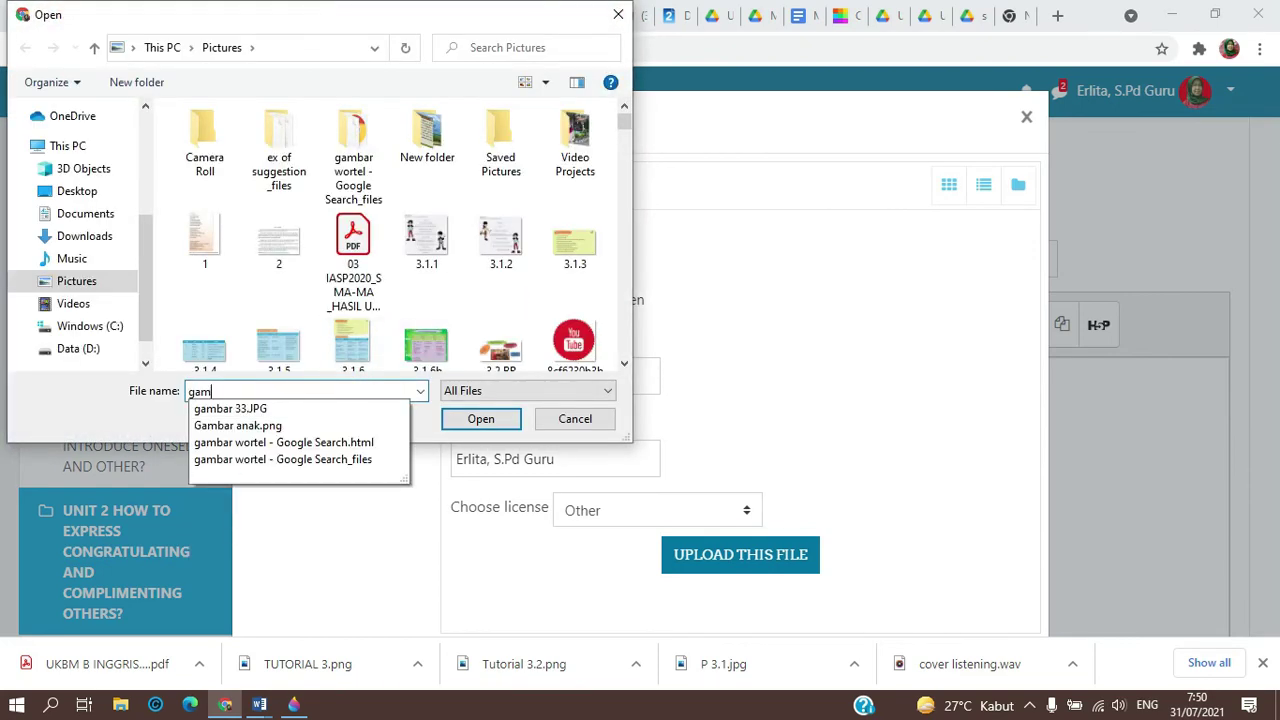
left_click(306, 410)
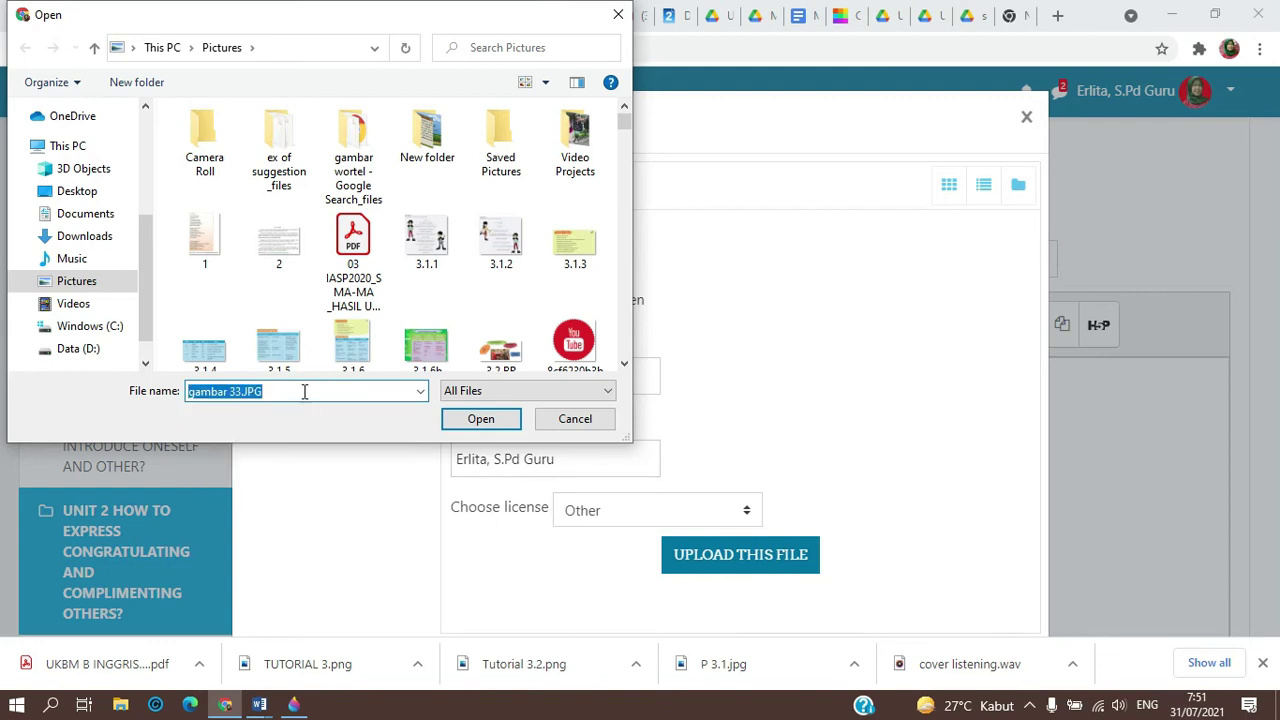
left_click(301, 392)
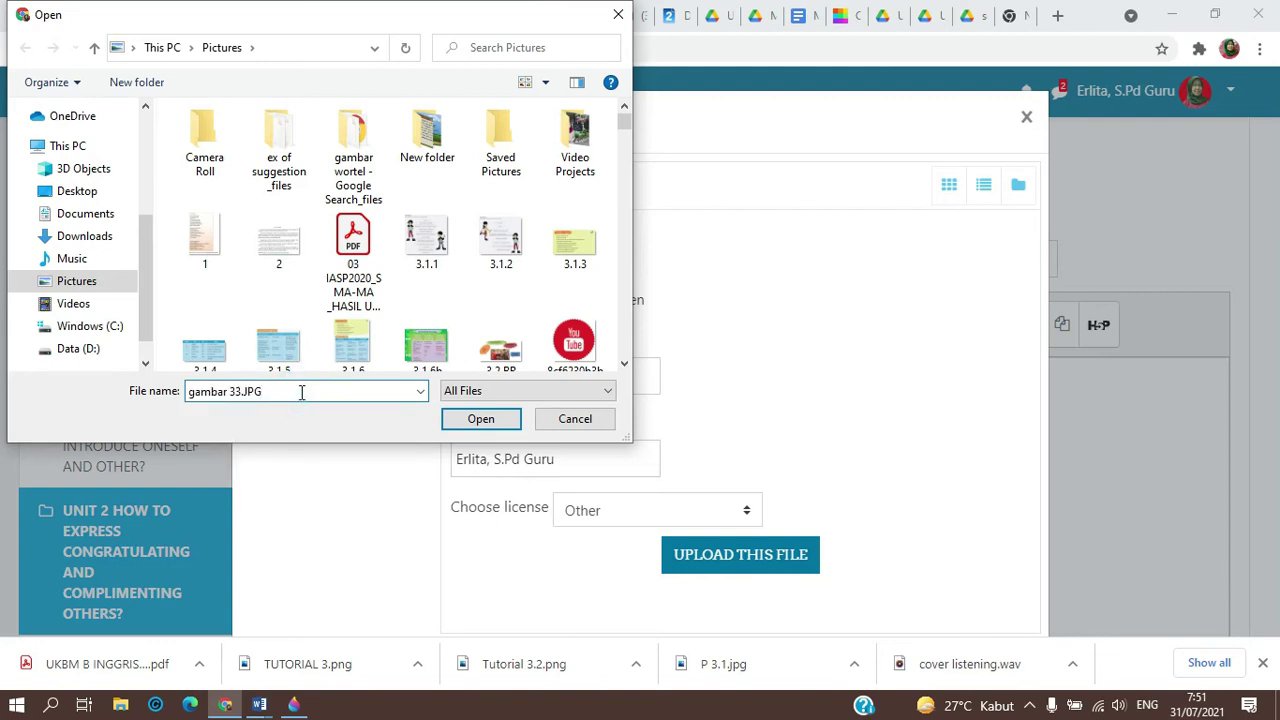
left_click(476, 420)
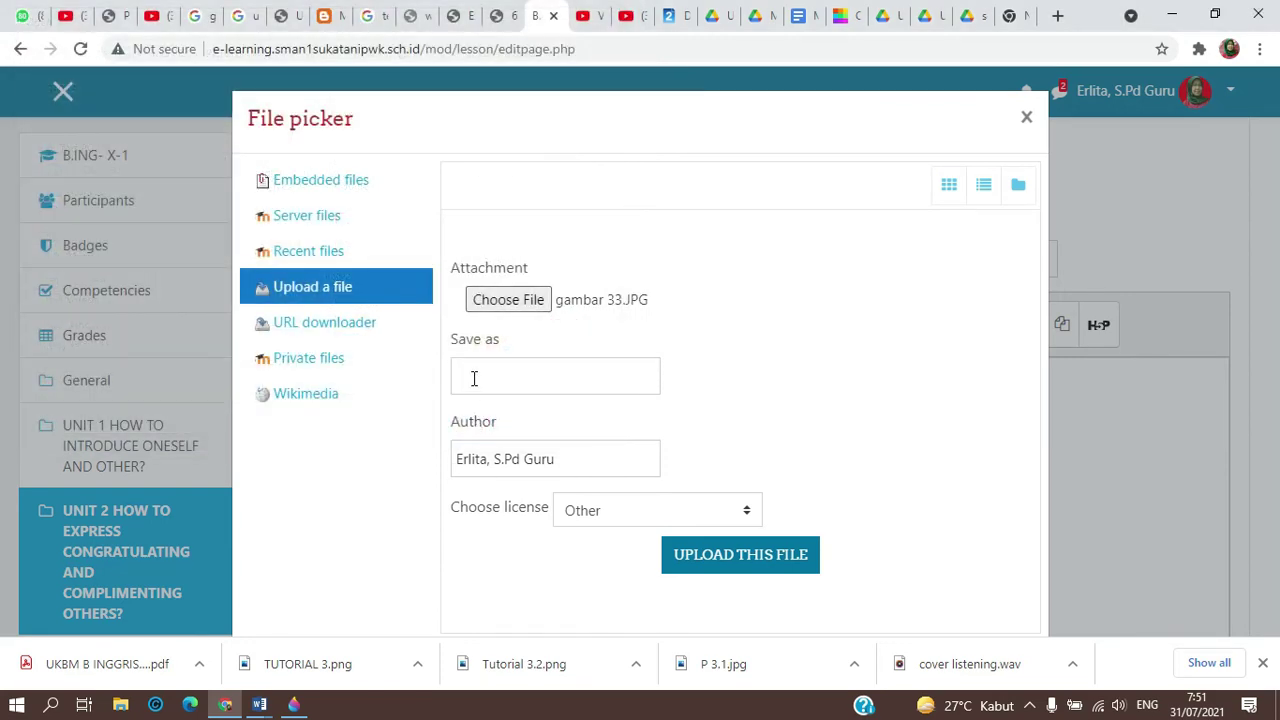
- Upload the image saved as "p 33" with the Other license, removing the last word from the author name
left_click(474, 378)
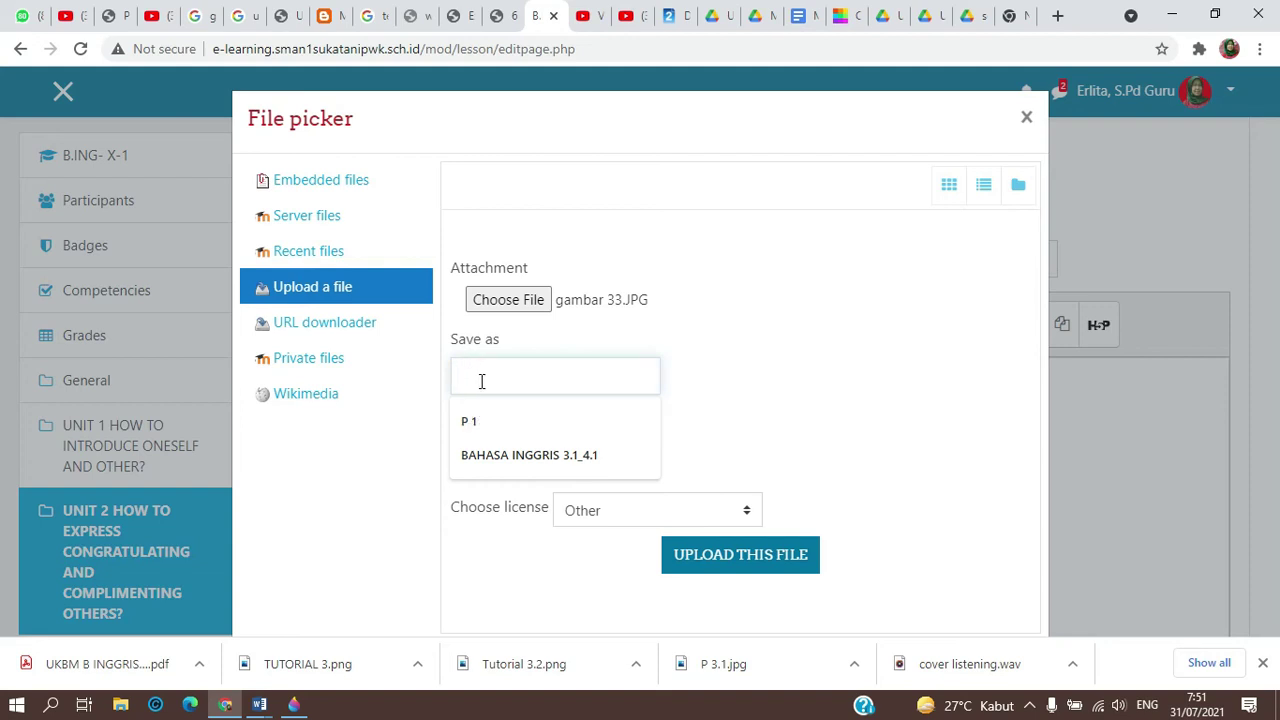
type("p")
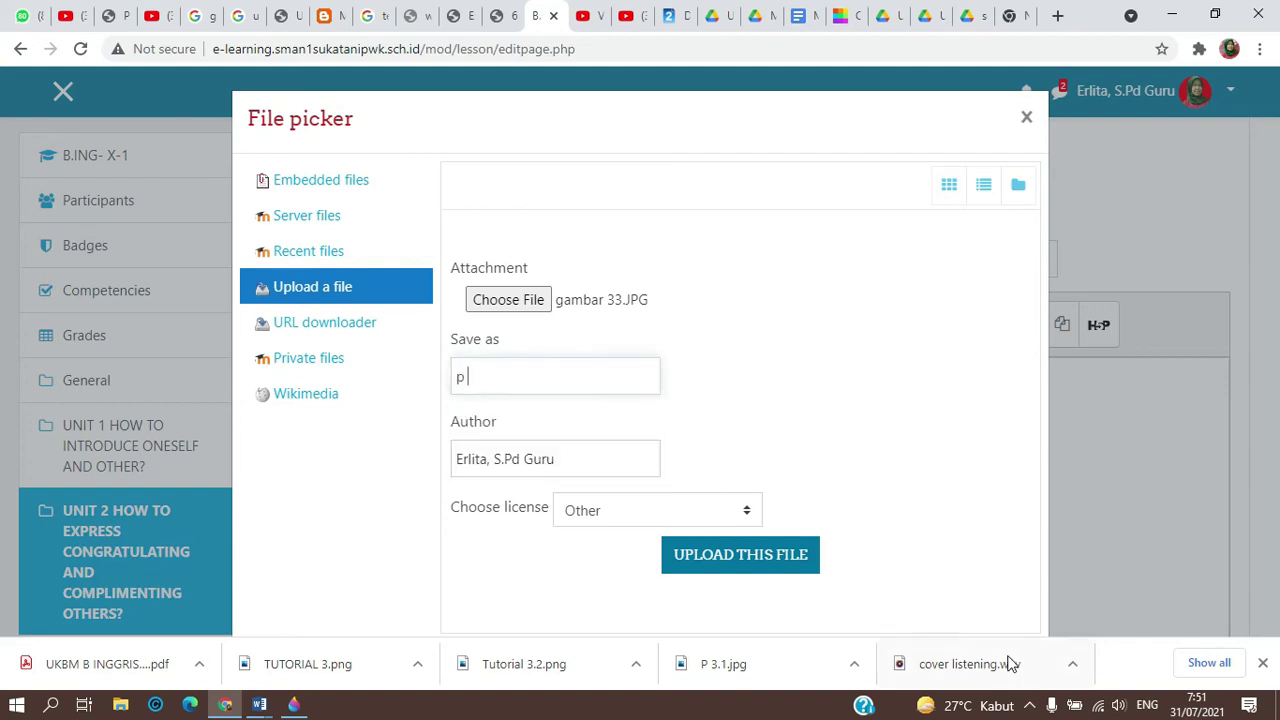
type(" 33")
left_click(553, 461)
left_click_drag(553, 461, 525, 463)
key("BackSpace")
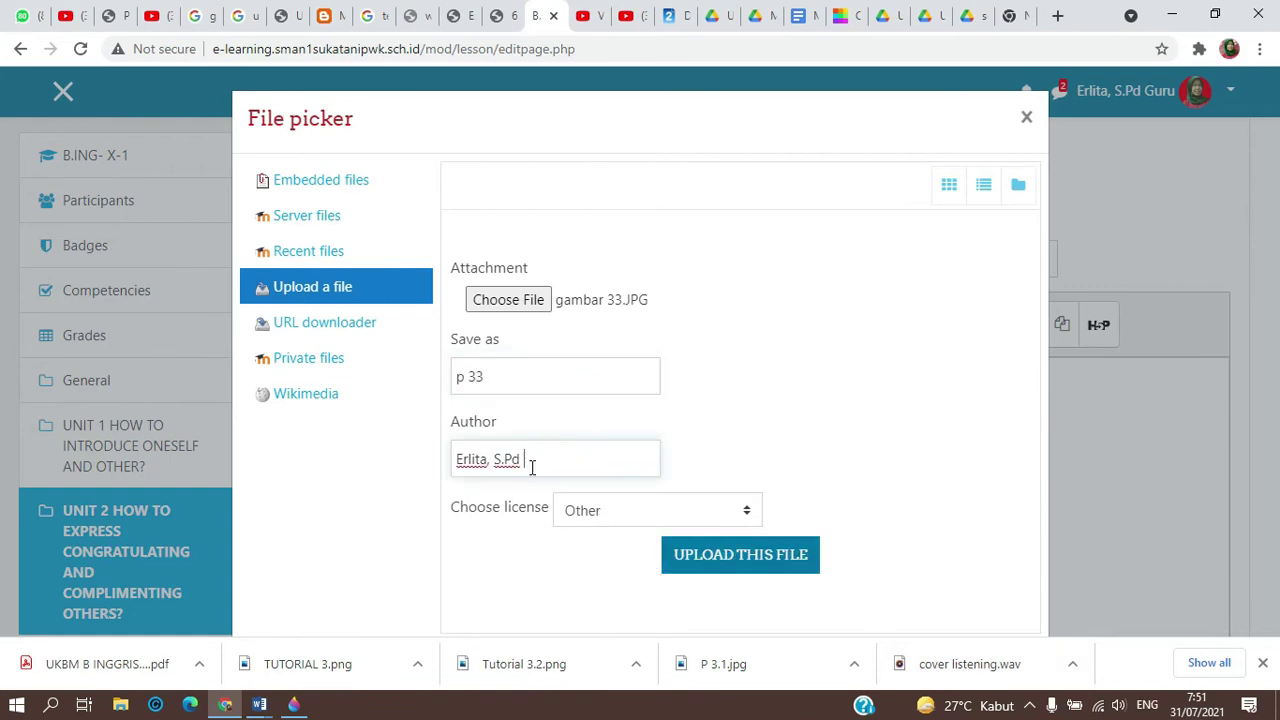
left_click(750, 512)
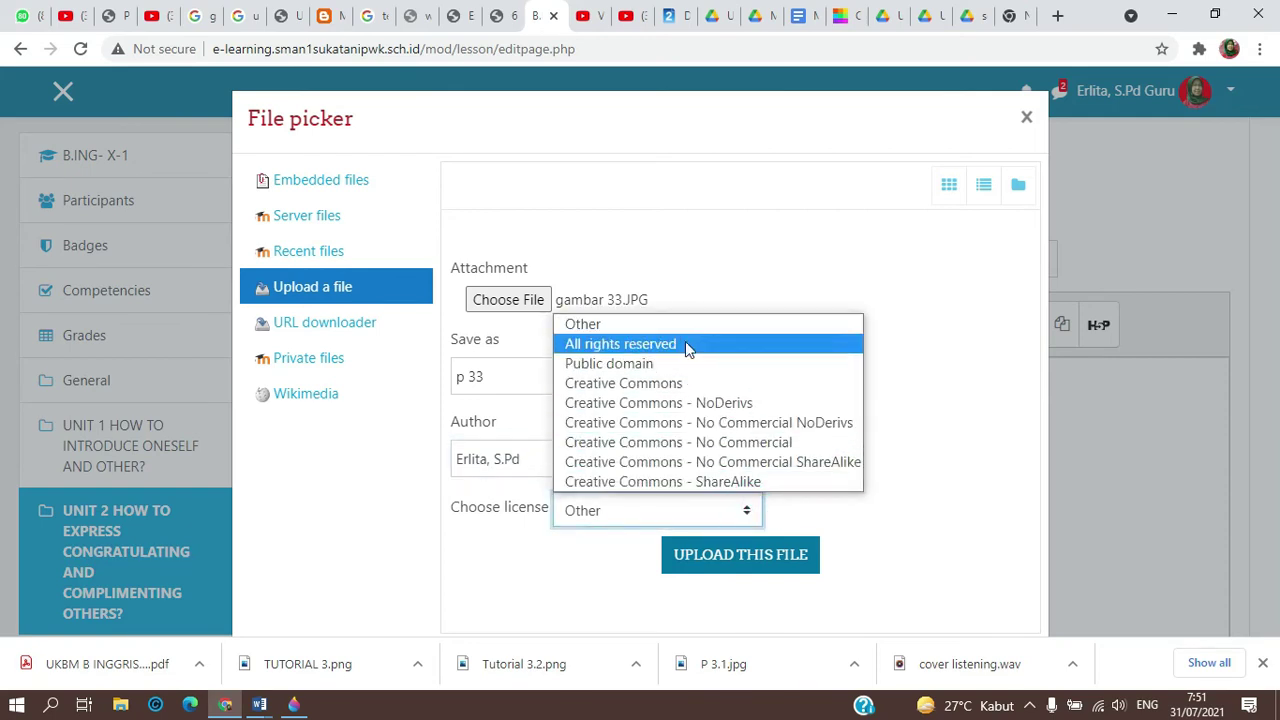
left_click(600, 323)
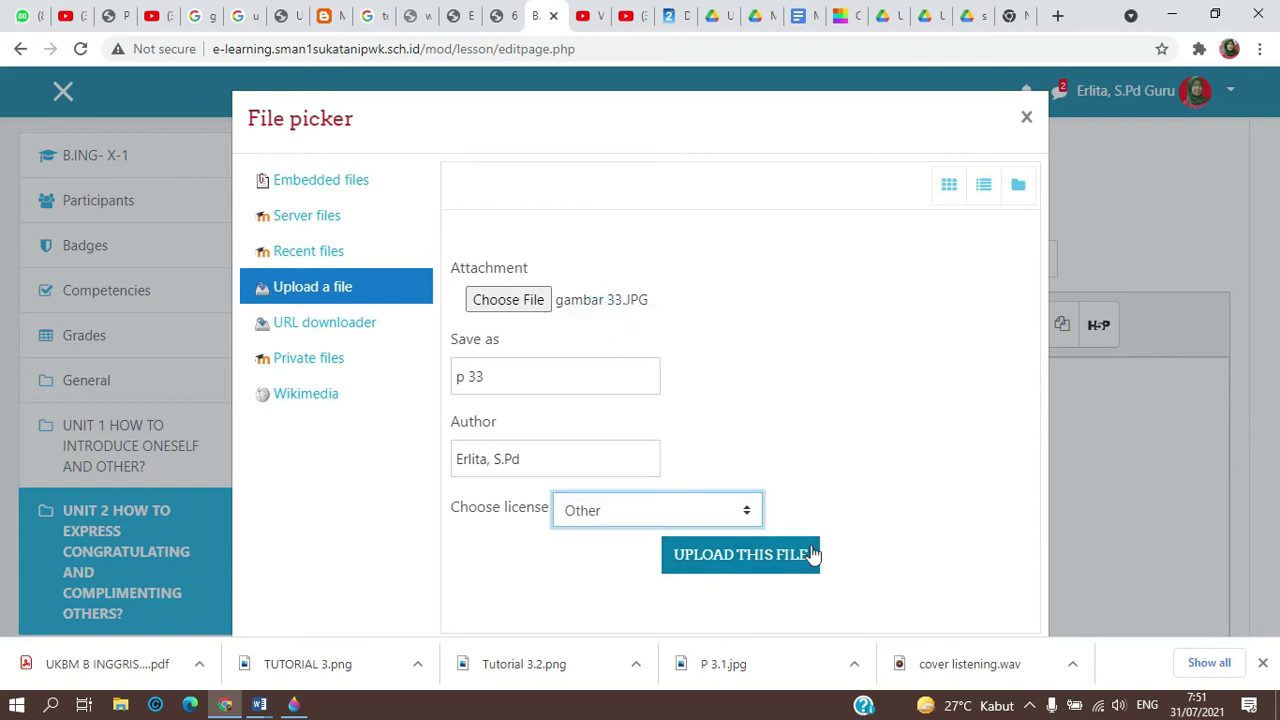
left_click(745, 556)
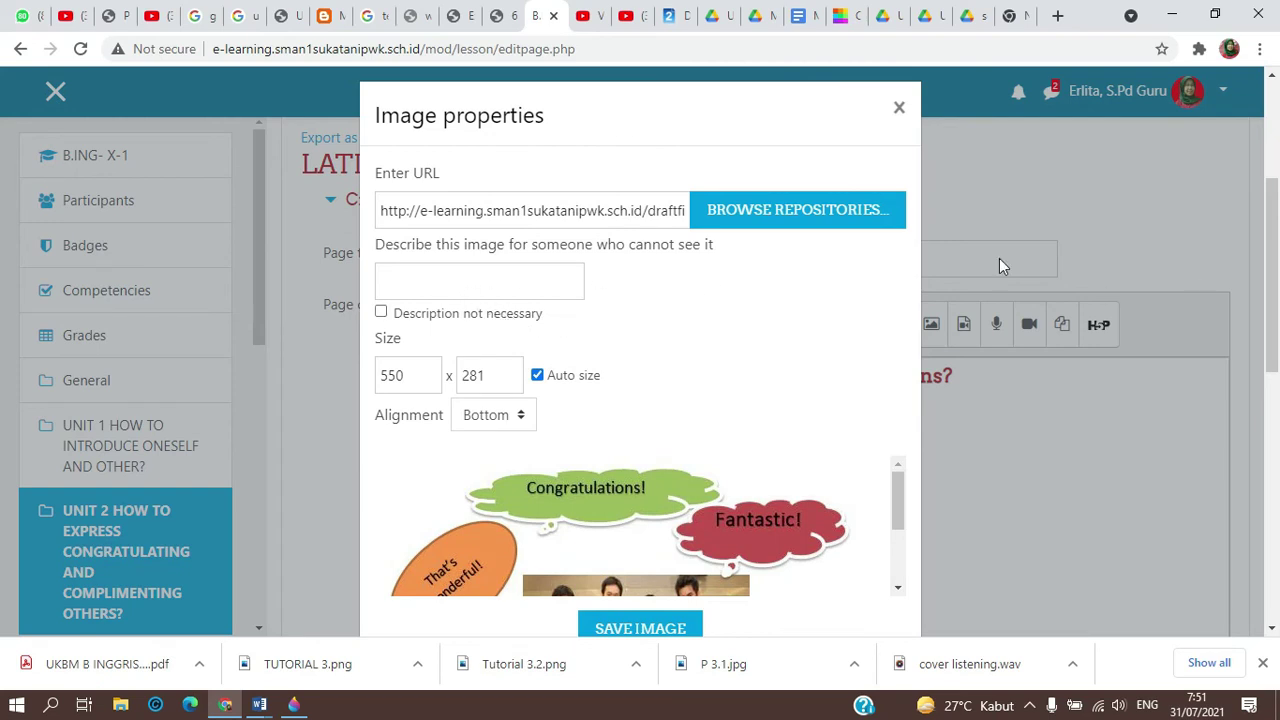
- Describe the image as "PICTURE 1 3.2", mark the description as not necessary, keep Bottom alignment and insert it into the page contents
left_click(515, 284)
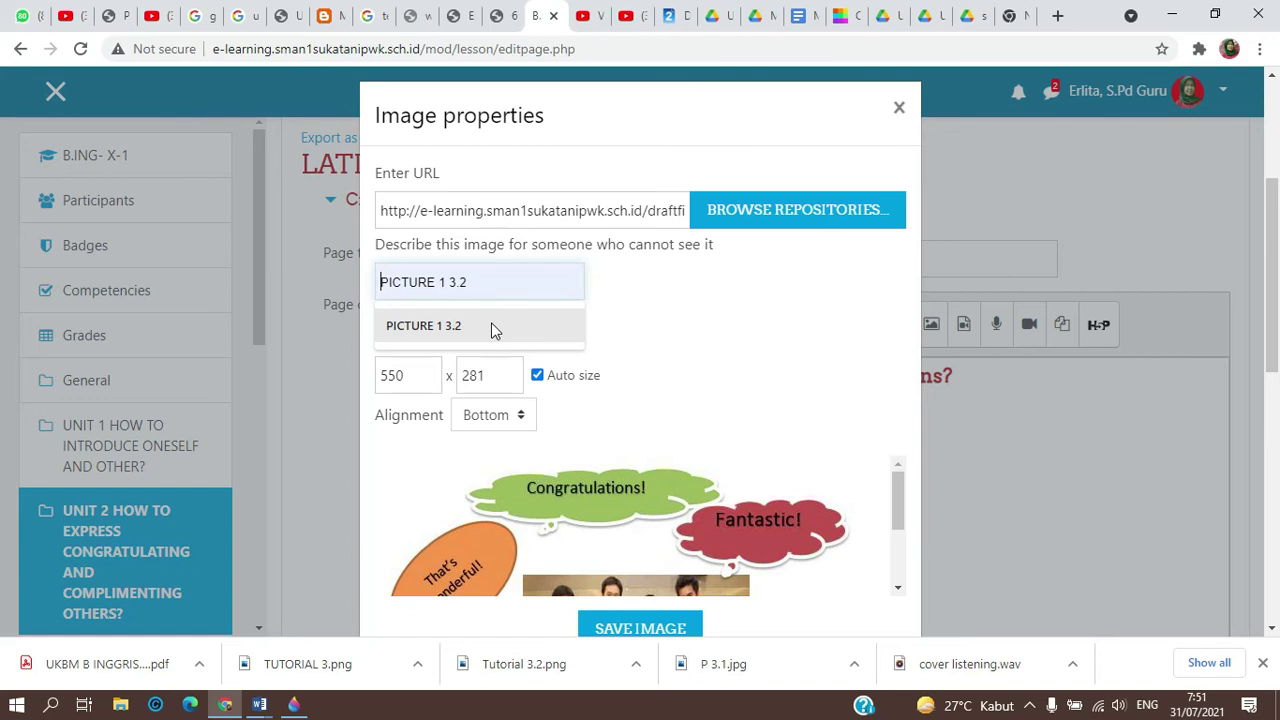
left_click(491, 325)
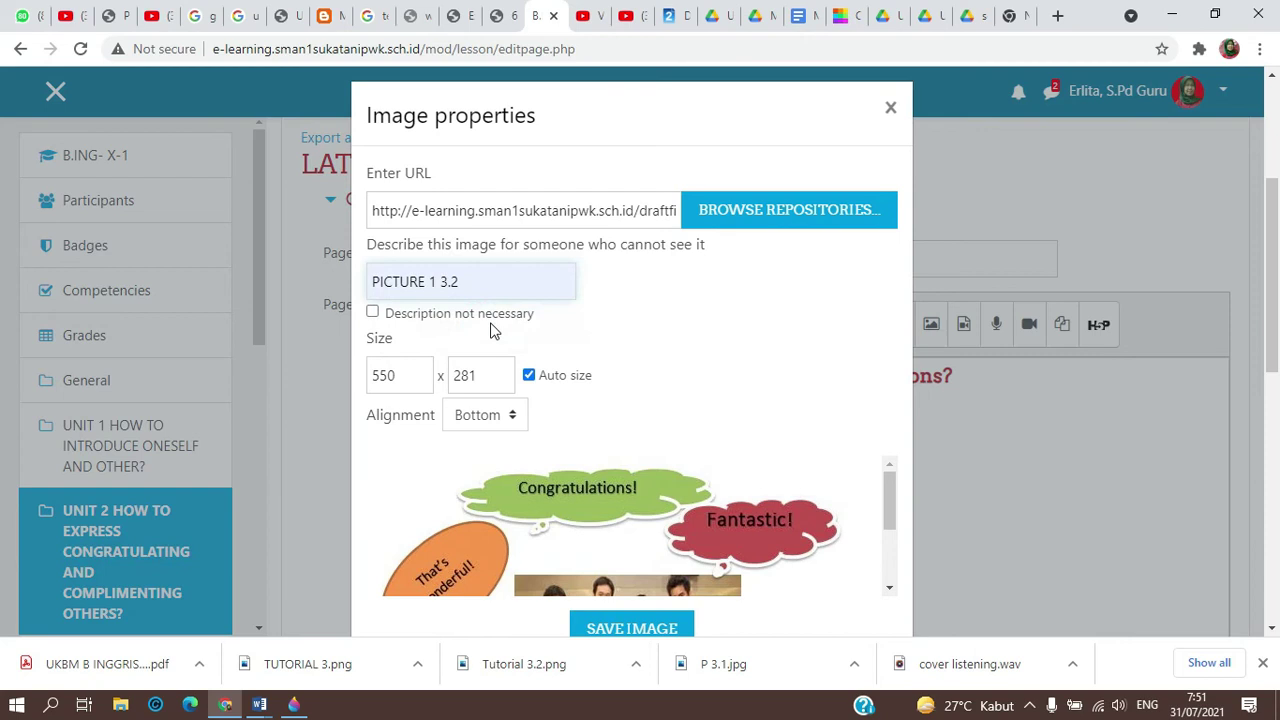
left_click(372, 312)
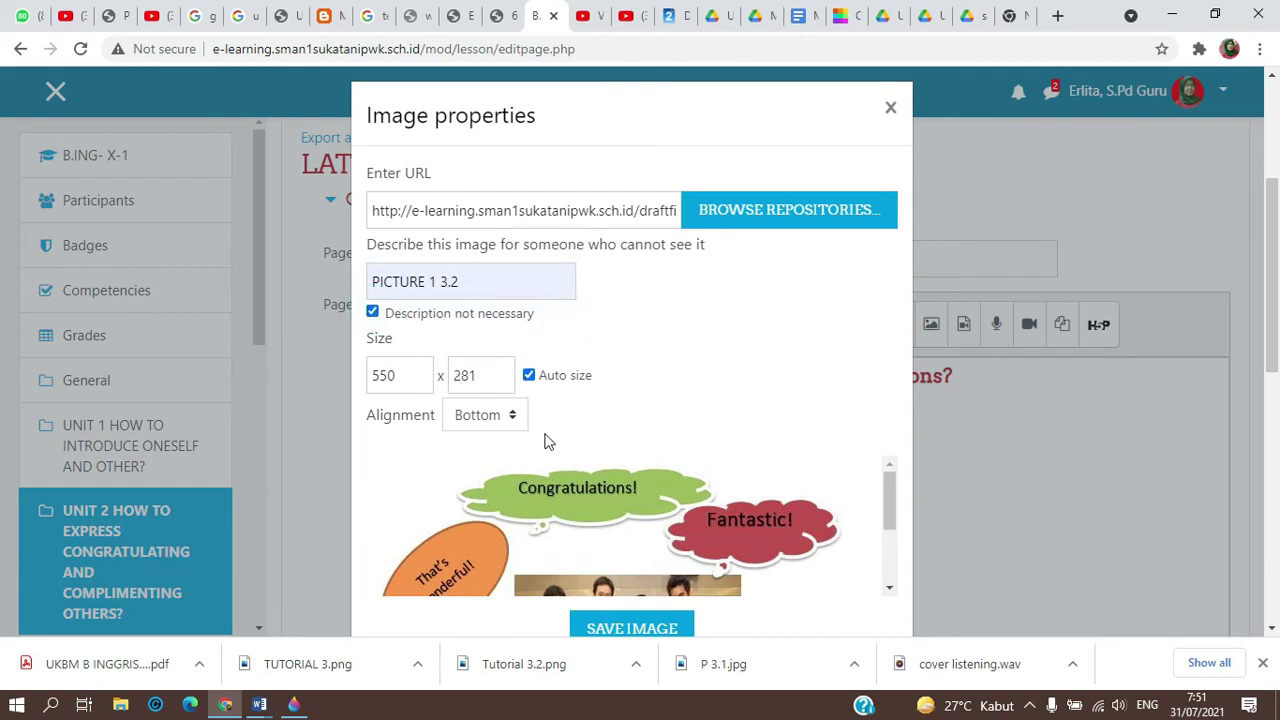
scroll(591, 424, "down", 2)
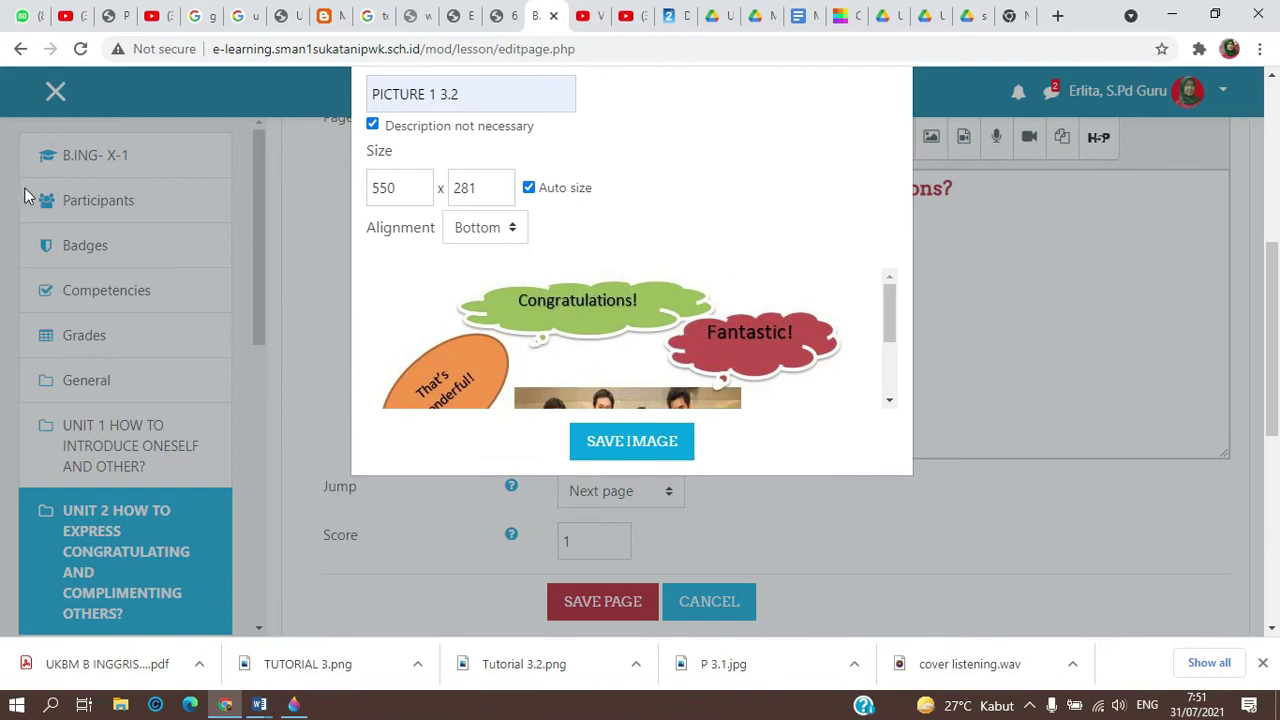
left_click(513, 230)
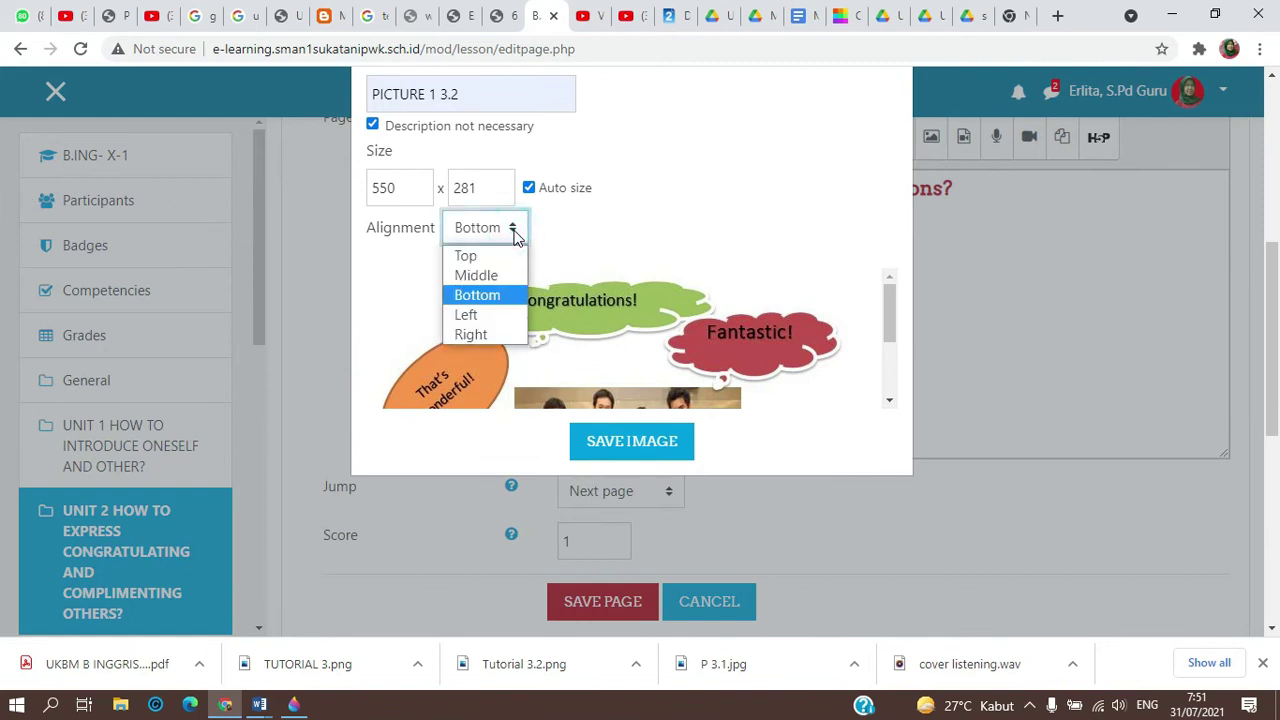
left_click(490, 295)
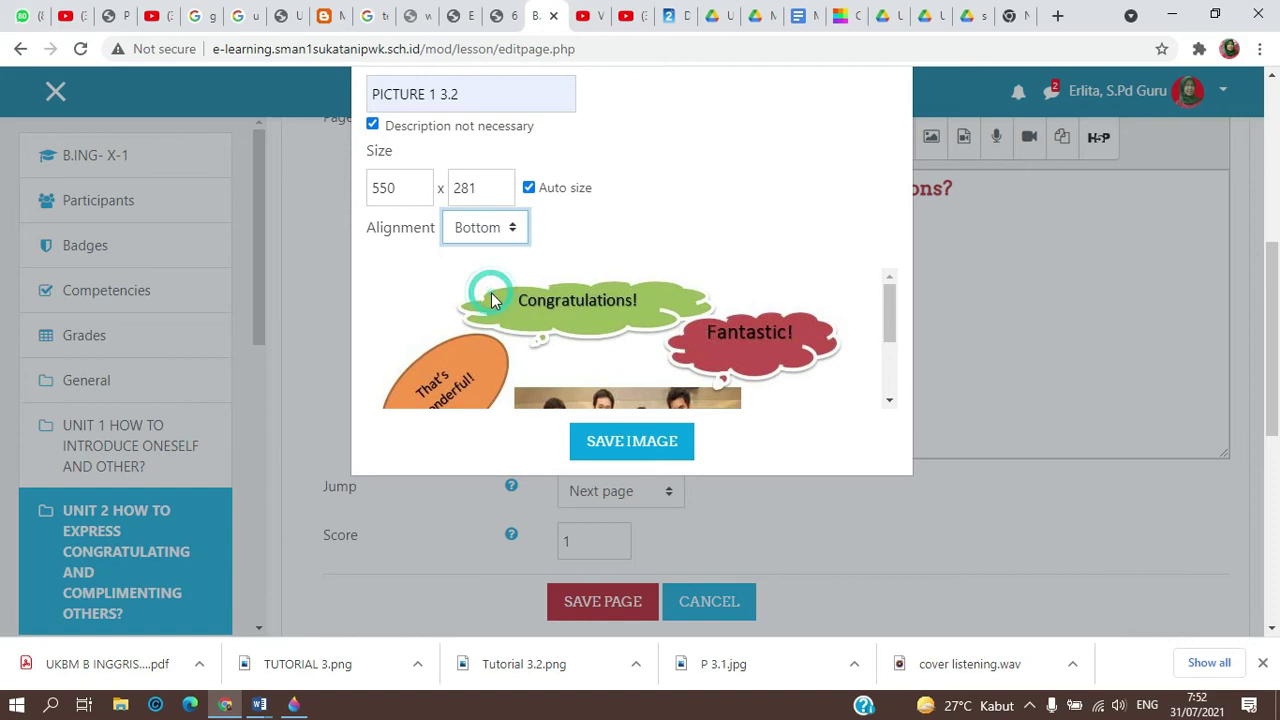
left_click(618, 443)
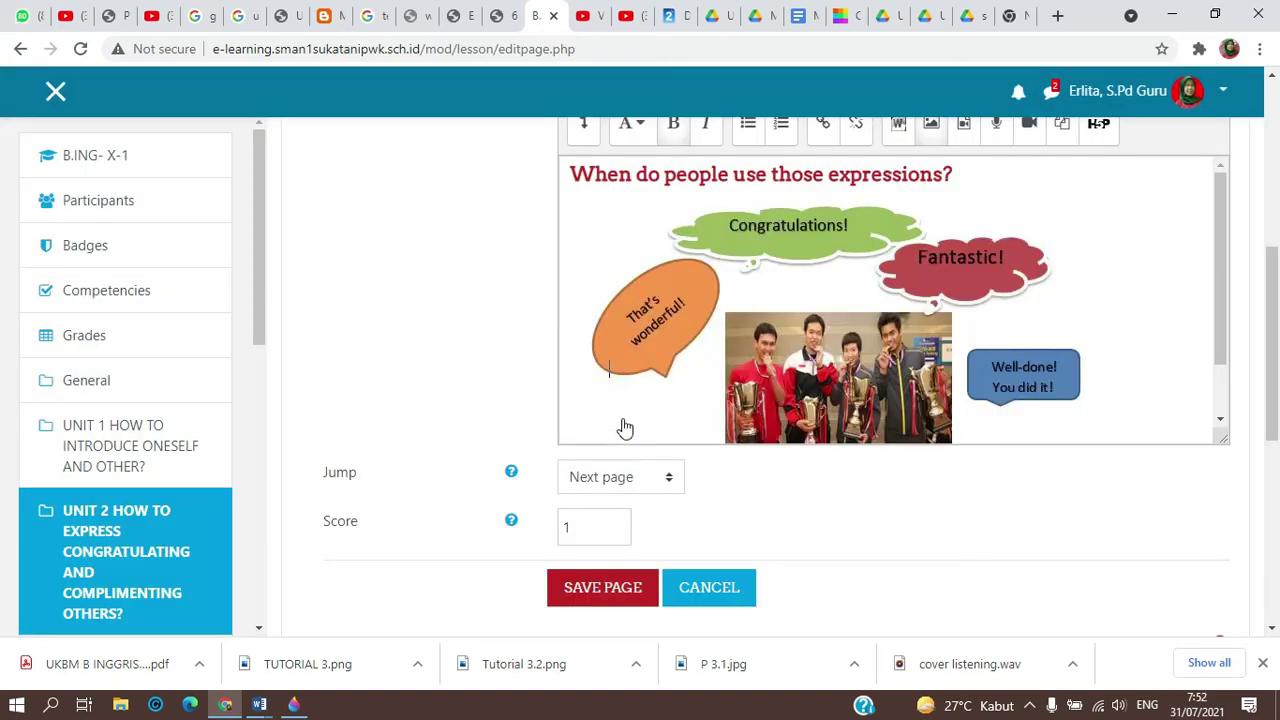
scroll(791, 320, "up", 2)
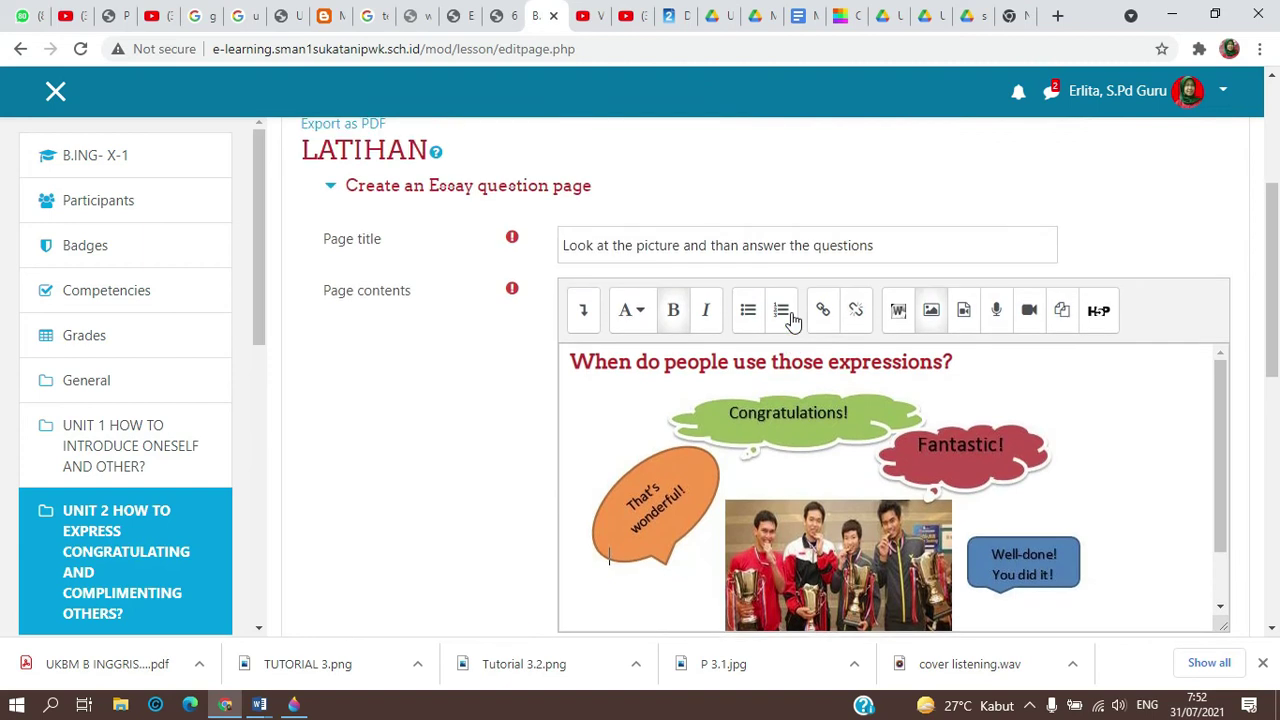
scroll(791, 320, "down", 1)
scroll(791, 320, "down", 1)
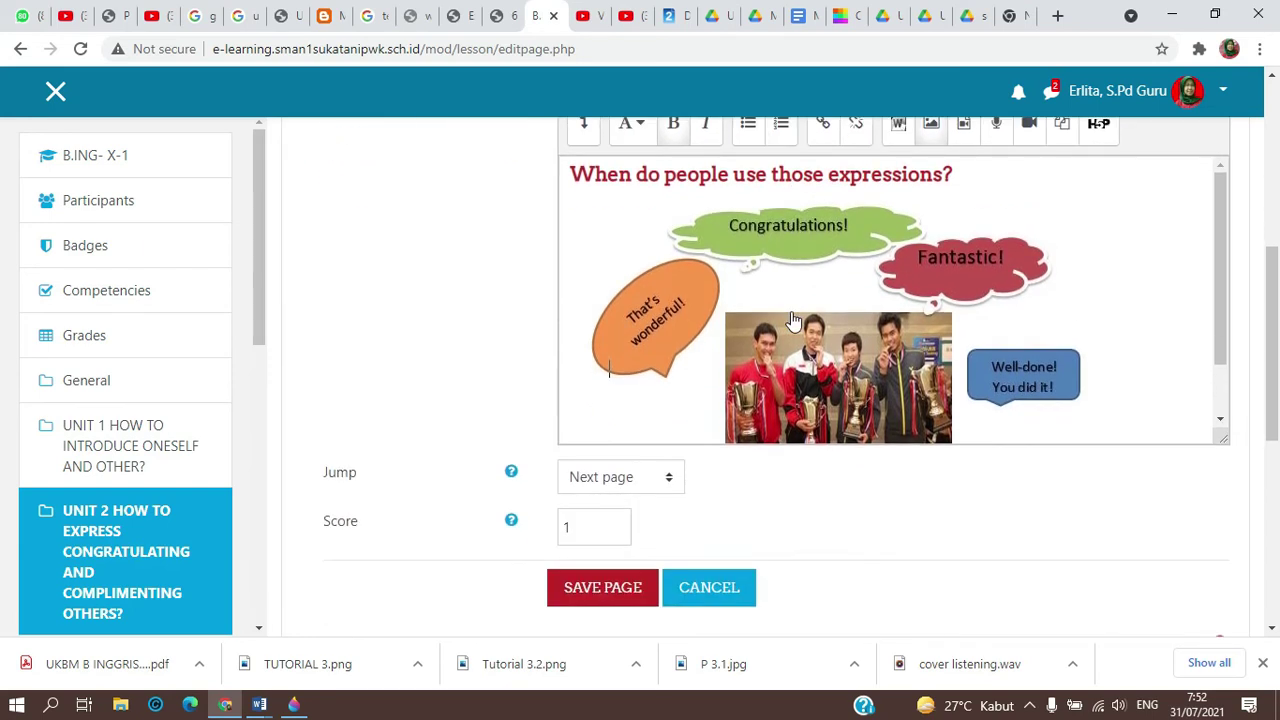
mouse_move(1220, 294)
left_mouse_down()
mouse_move(1231, 351)
mouse_move(1217, 289)
left_mouse_up()
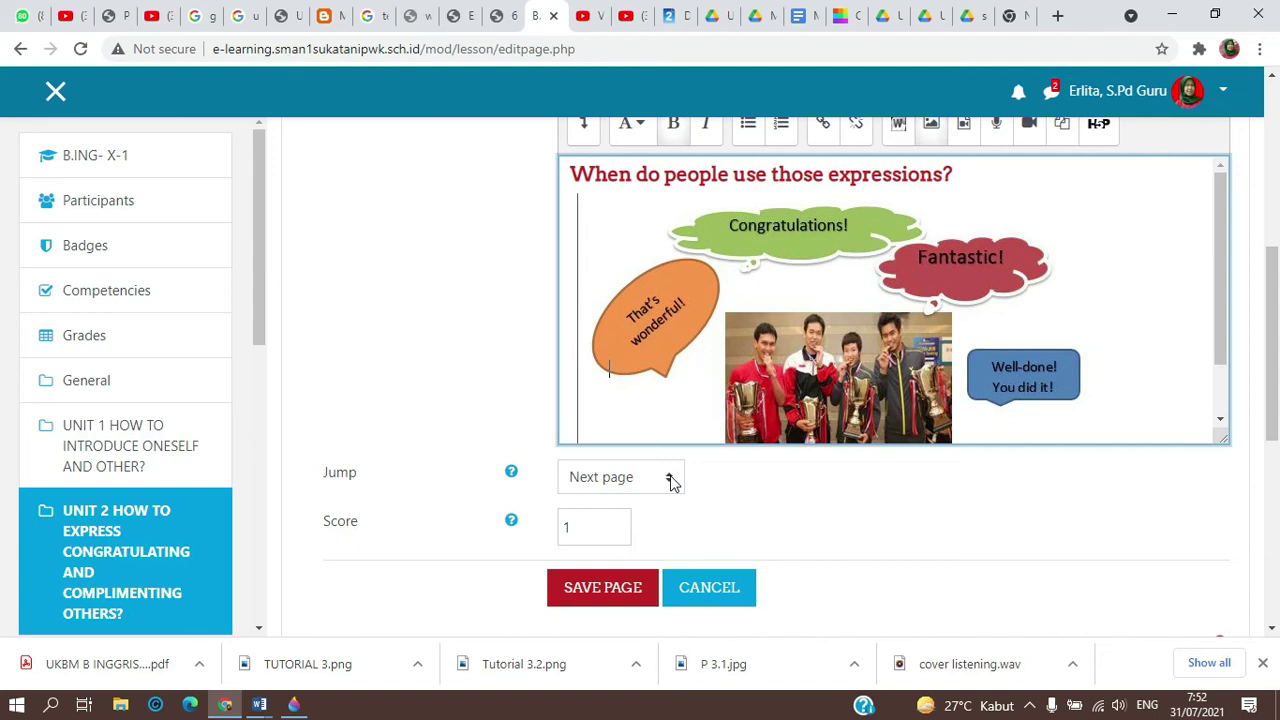
- Set the essay question's score to 20 and save the page
double_click(573, 525)
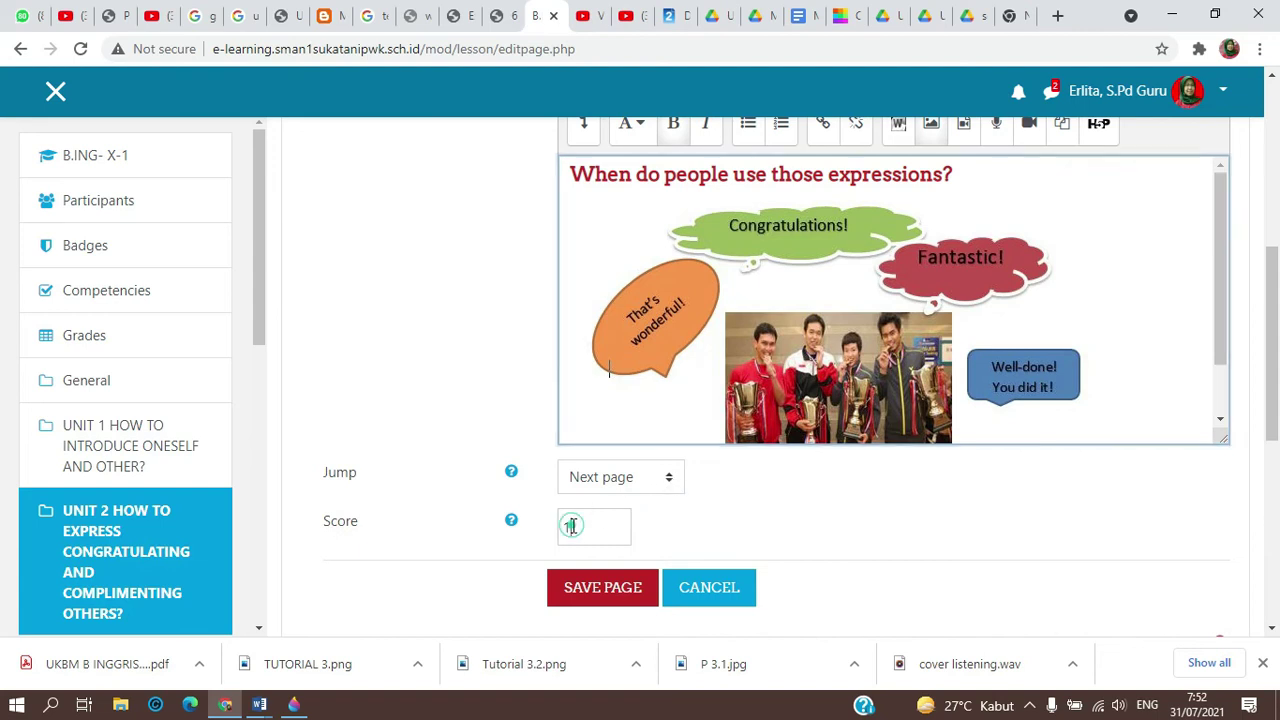
key("BackSpace")
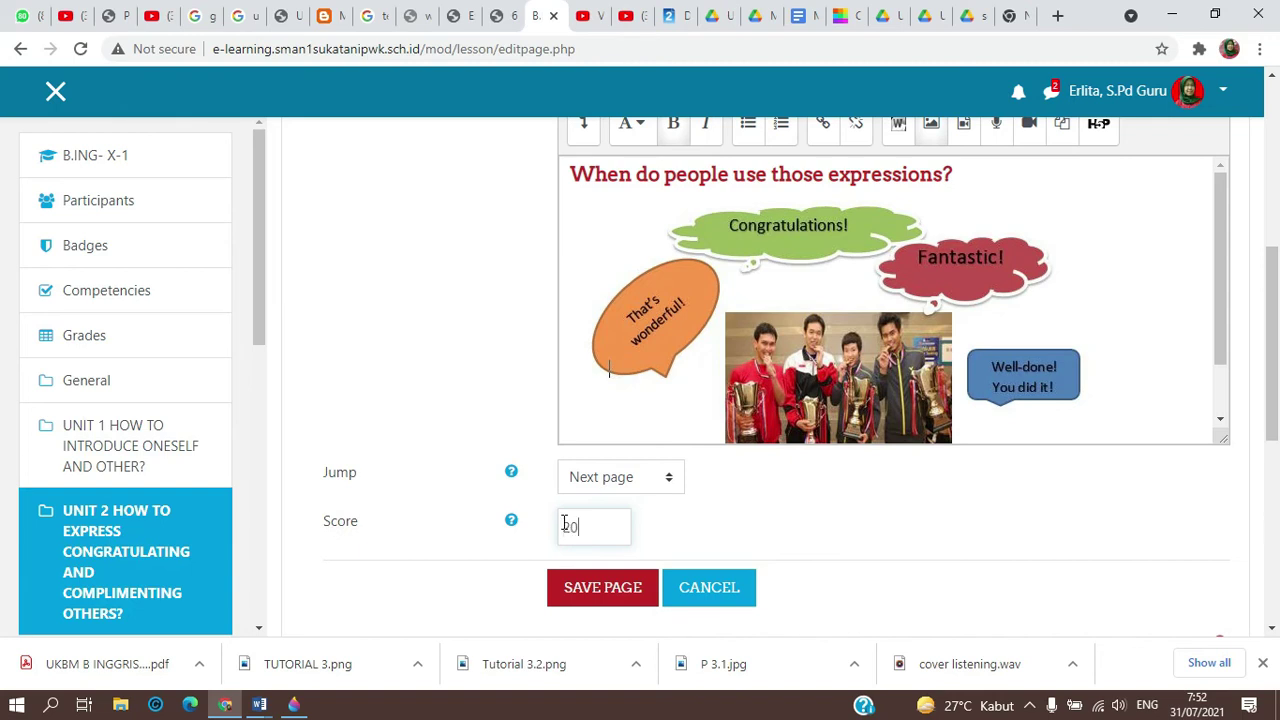
left_click(602, 590)
- Start adding another question page after the saved essay page in LATIHAN and open the list of question types
scroll(594, 517, "down", 4)
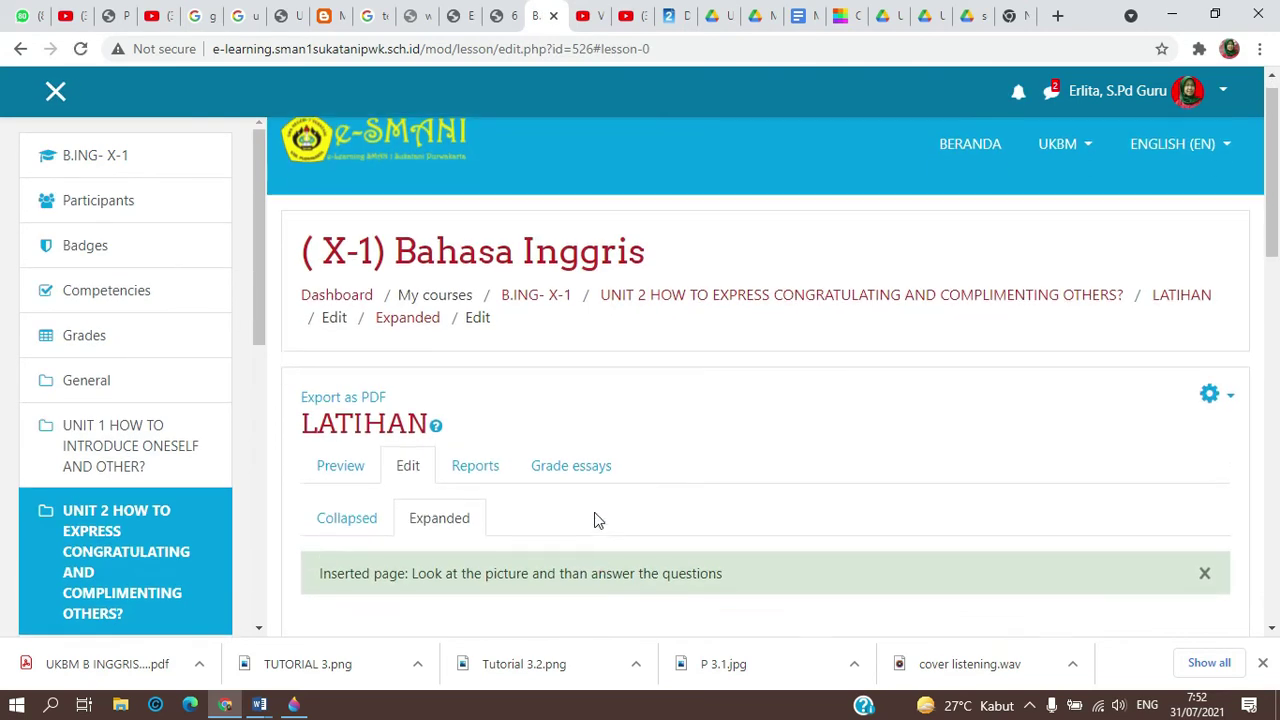
scroll(594, 517, "down", 1)
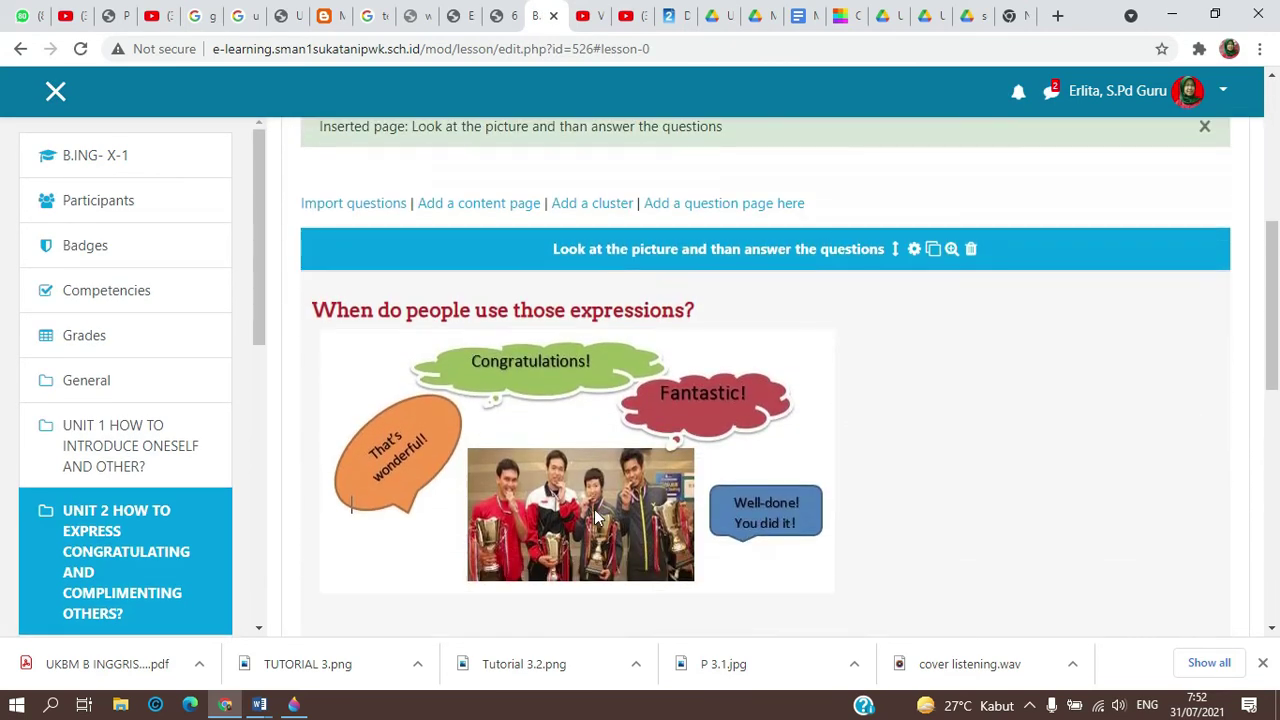
scroll(594, 510, "down", 3)
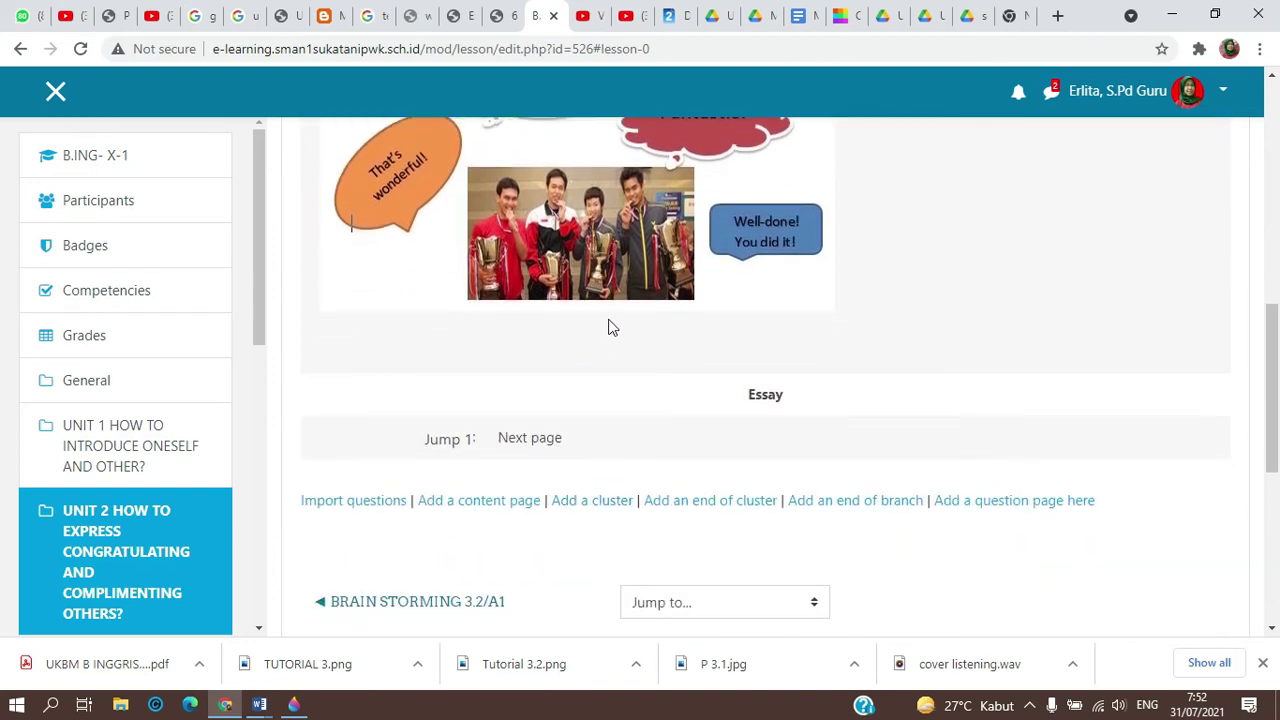
scroll(613, 328, "down", 2)
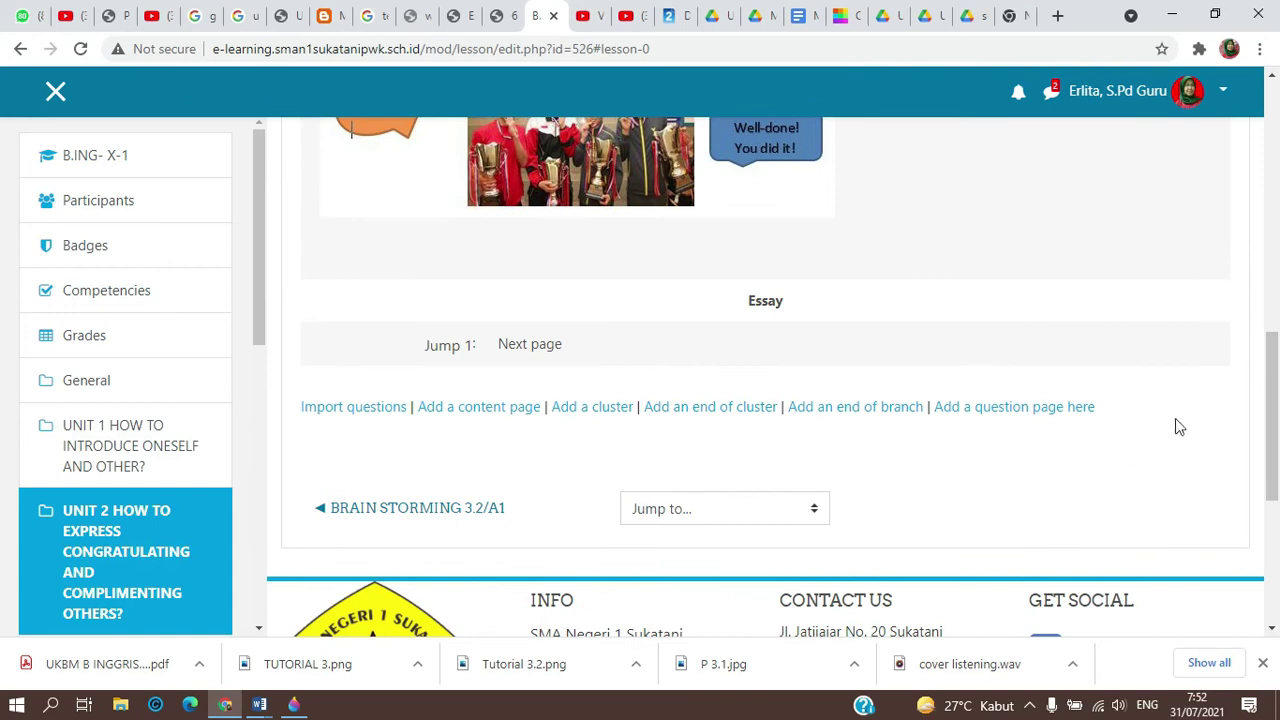
left_click(992, 416)
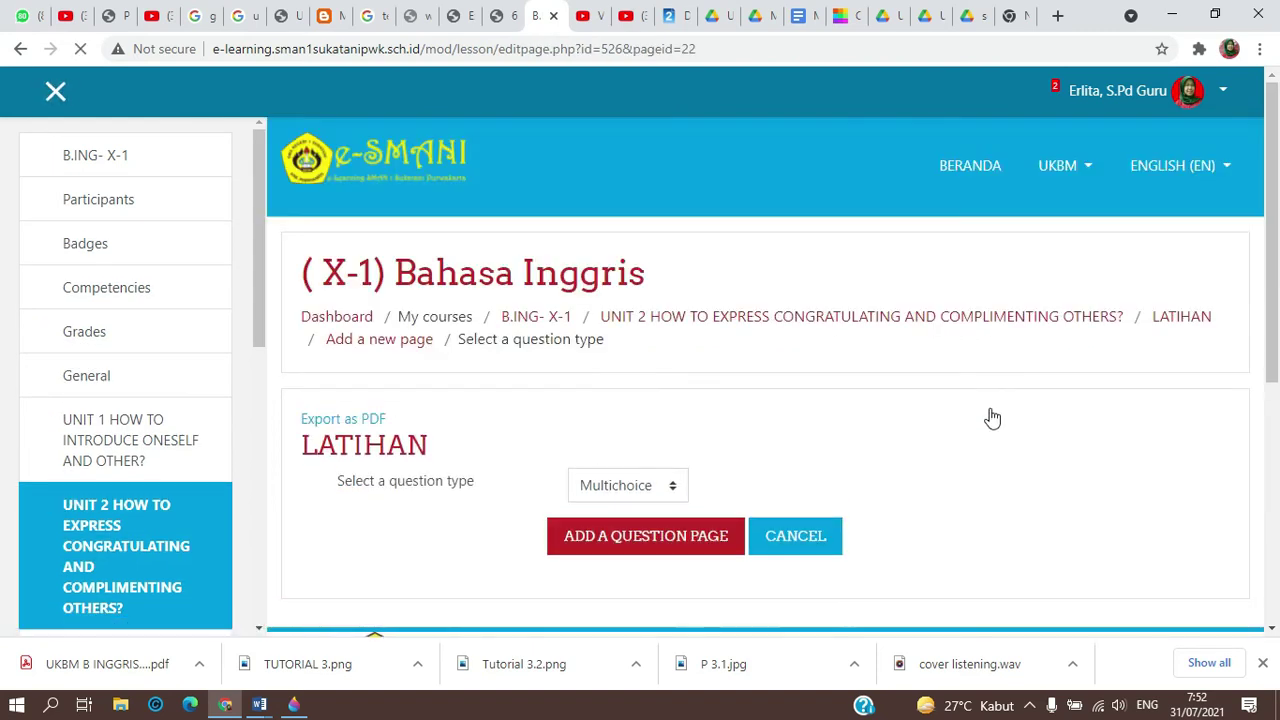
scroll(760, 410, "down", 1)
left_click(675, 396)
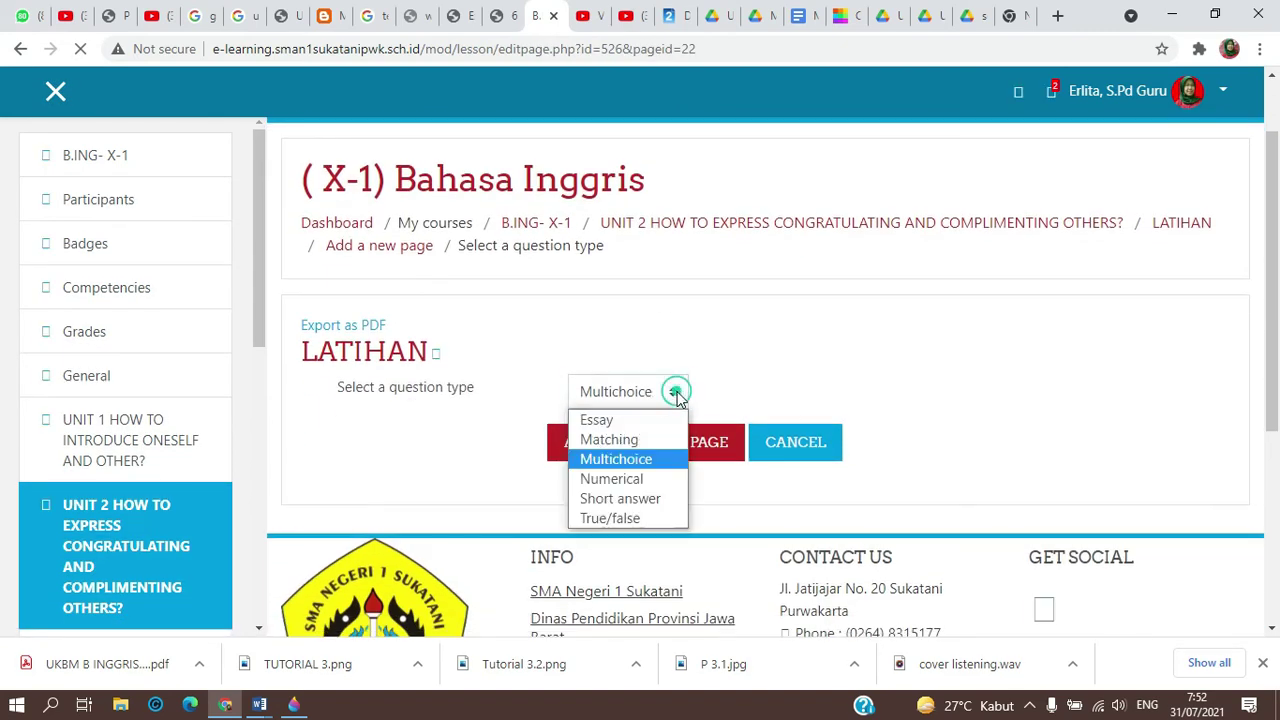